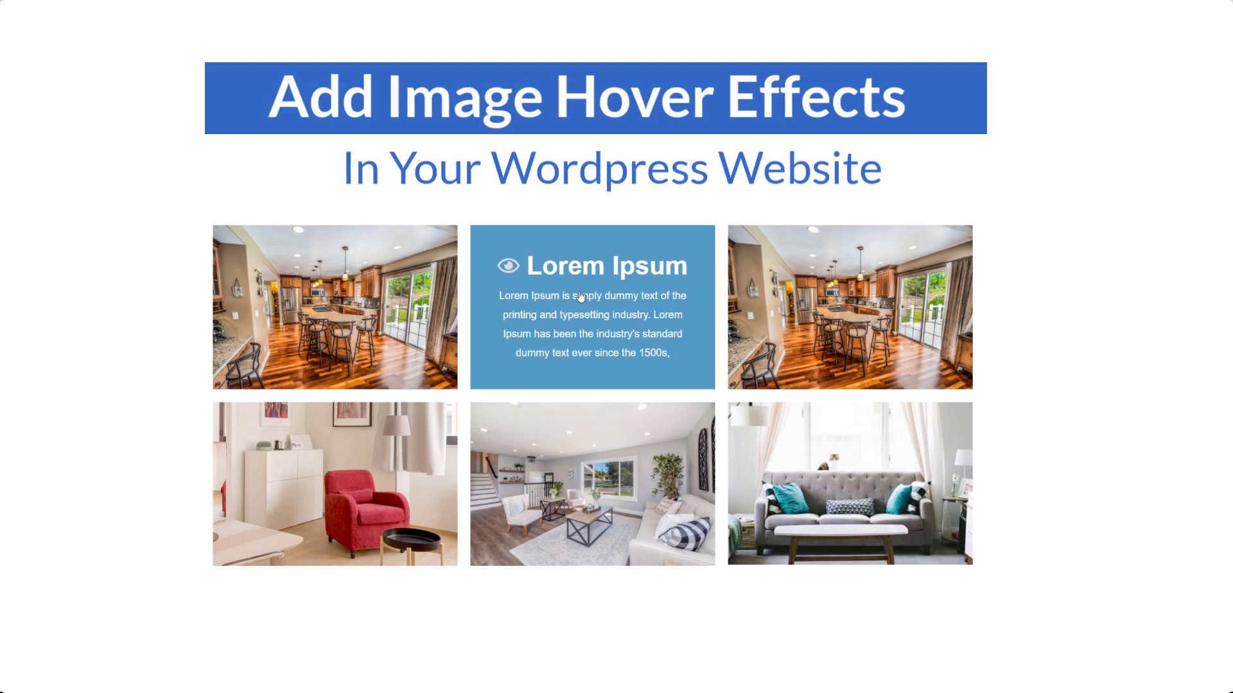
# - Review the sample image gallery's hover effects, the hover plugin's page and the Elementor version listed on the dashboard
pyautogui.moveTo(812, 310)
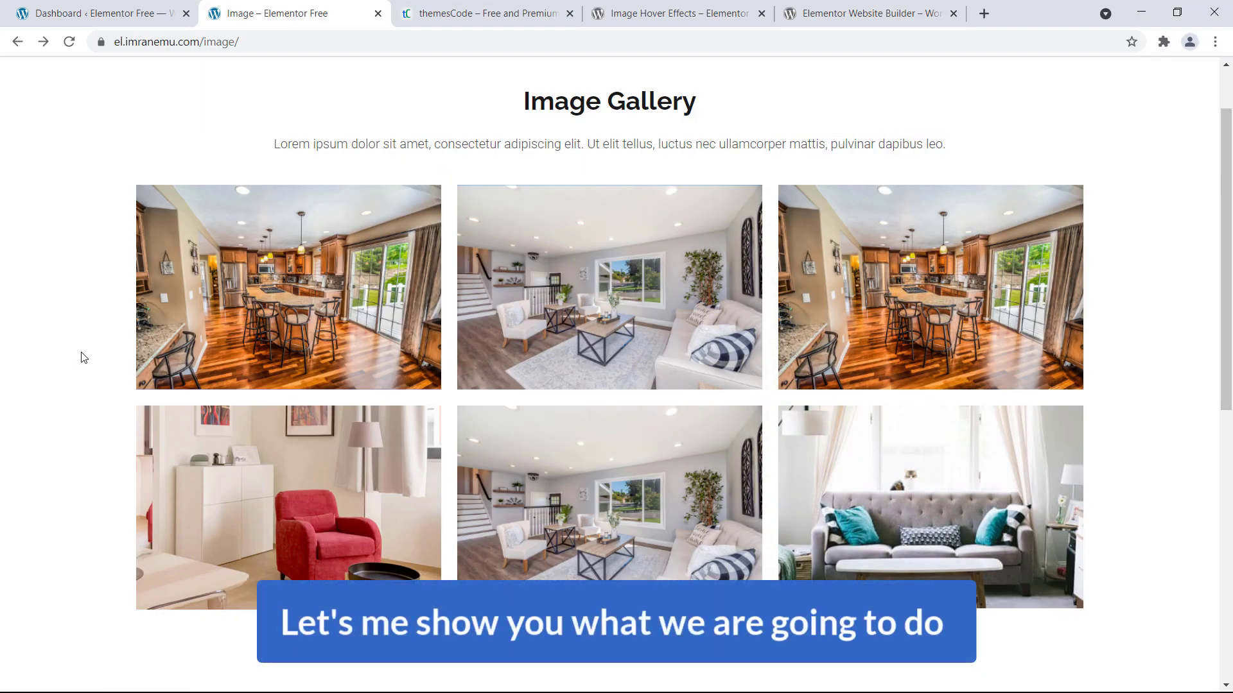
pyautogui.moveTo(185, 332)
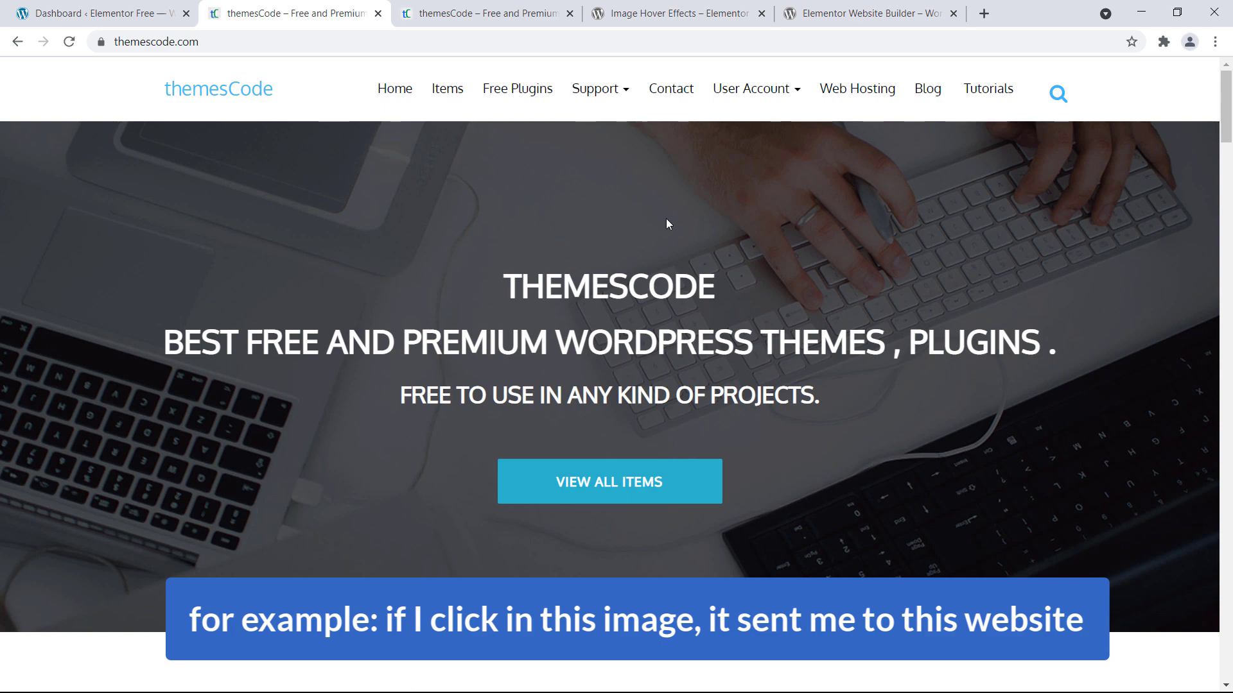
pyautogui.click(17, 43)
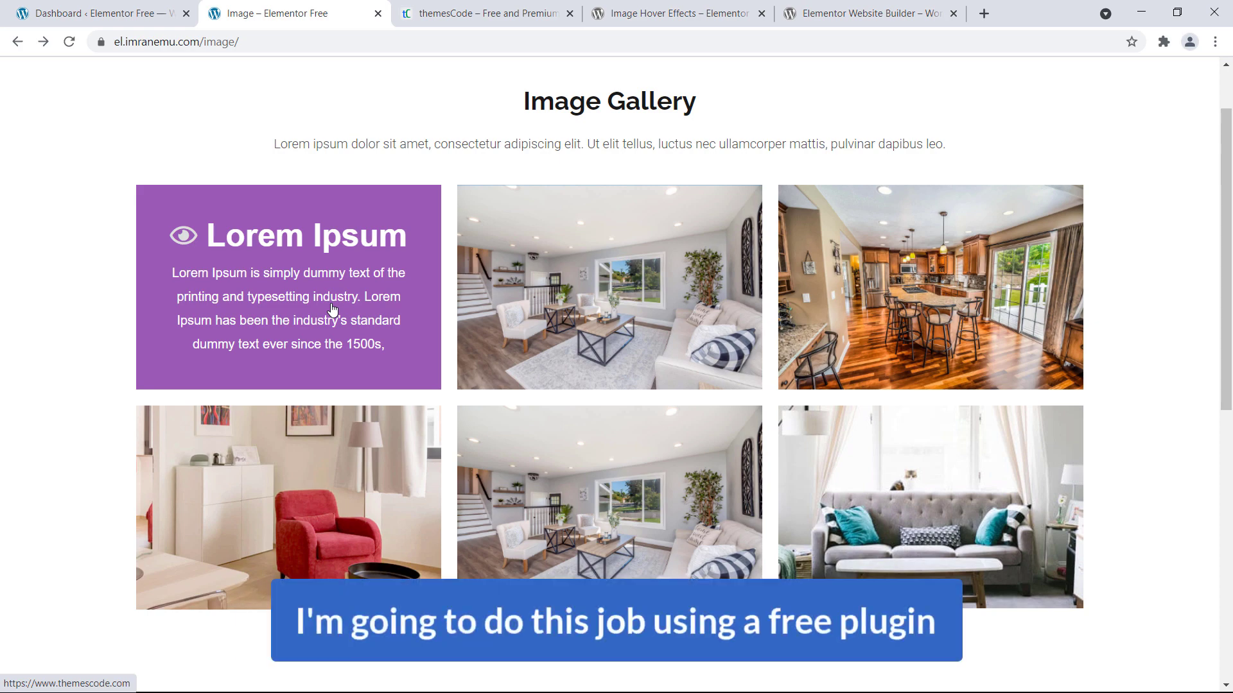
pyautogui.click(668, 13)
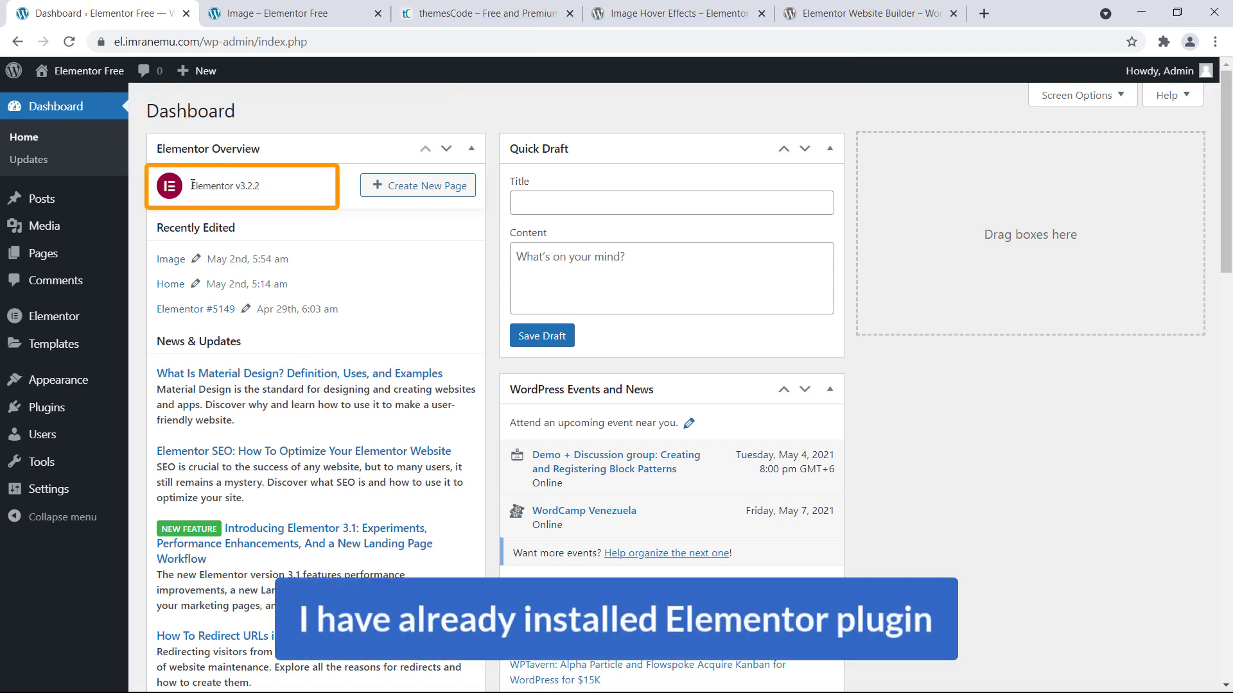
pyautogui.moveTo(257, 186); pyautogui.dragTo(259, 186)
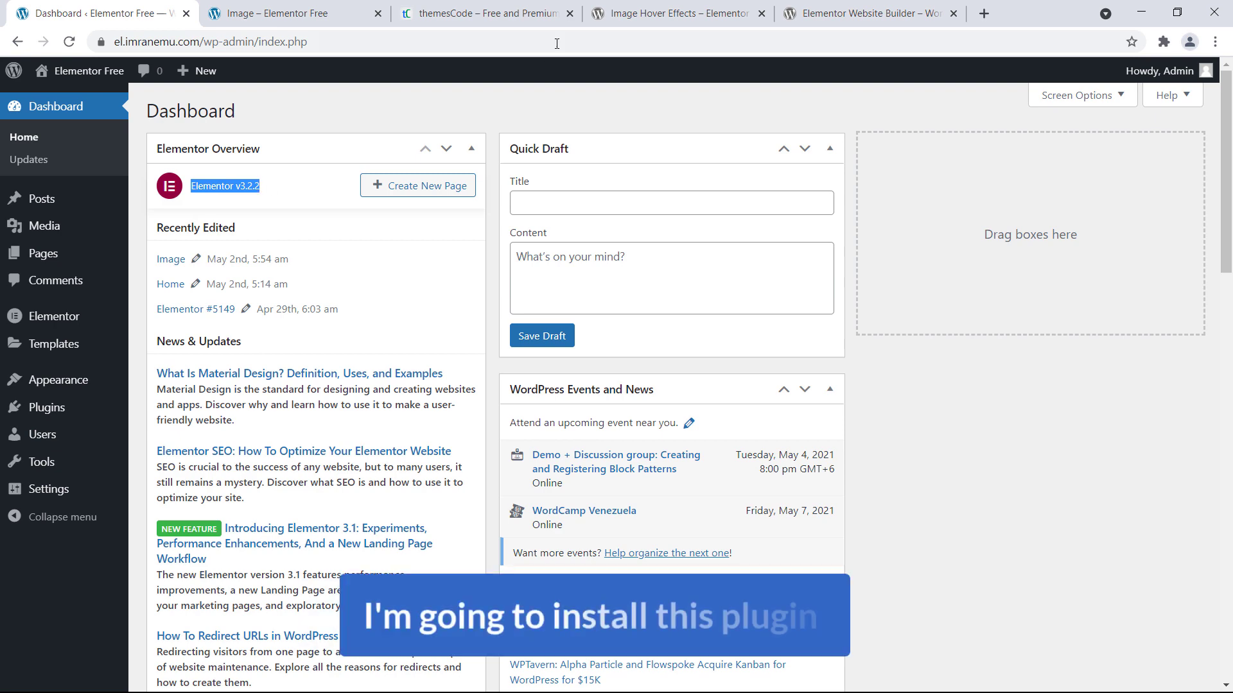
# - Copy the name "Image Hover Effects" from the plugin's WordPress.org page
pyautogui.click(628, 13)
pyautogui.moveTo(323, 373); pyautogui.dragTo(524, 378)
pyautogui.rightClick(524, 379)
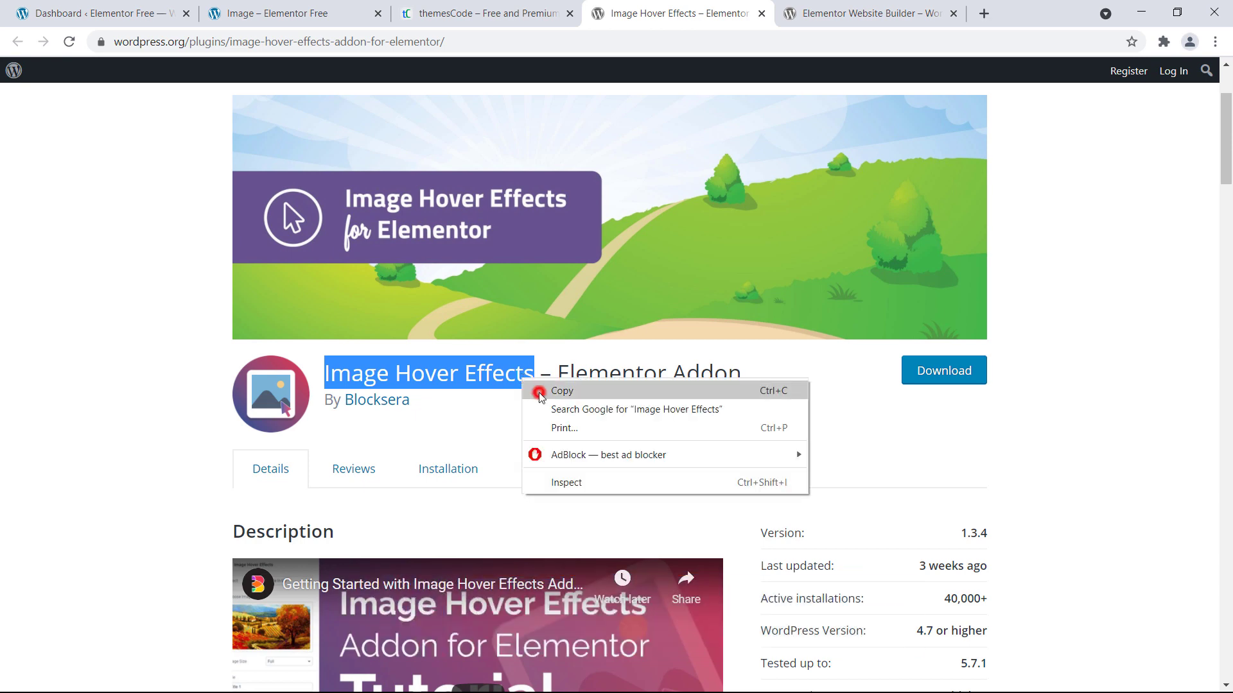
pyautogui.click(540, 390)
# - Search the site's new plugins for "Image Hover Effects", and install and activate Image Hover Effects – Elementor Addon
pyautogui.click(116, 15)
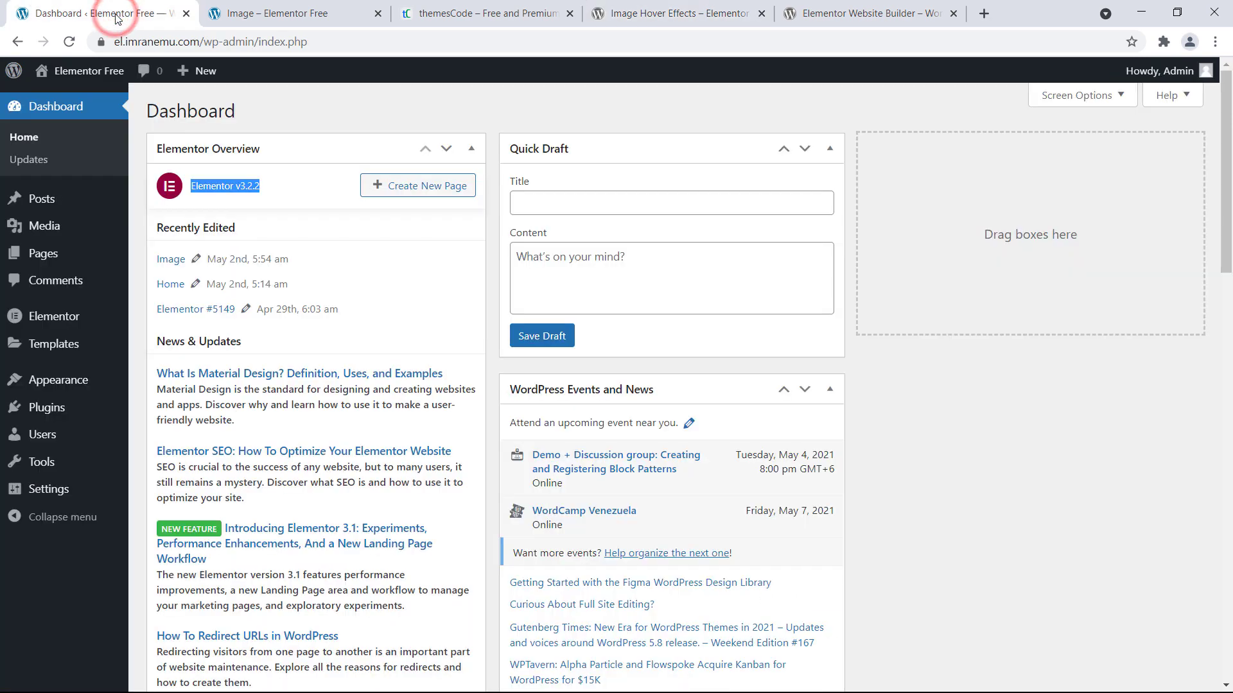
pyautogui.moveTo(54, 414)
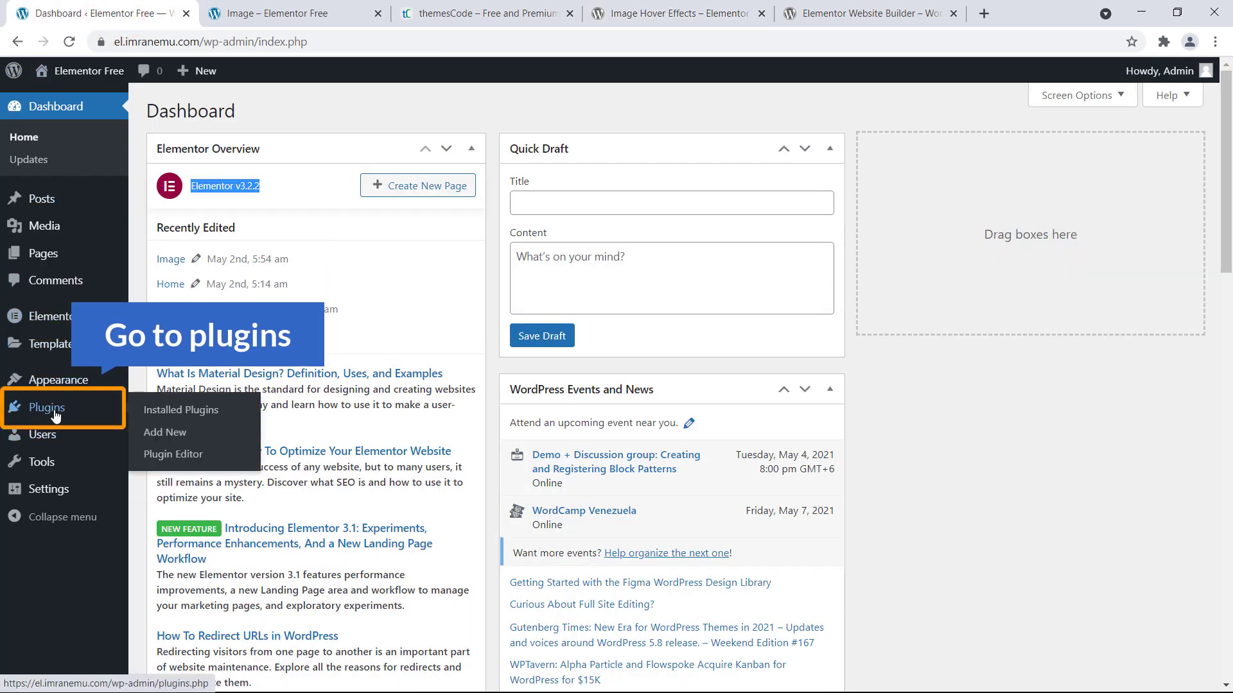
pyautogui.click(167, 437)
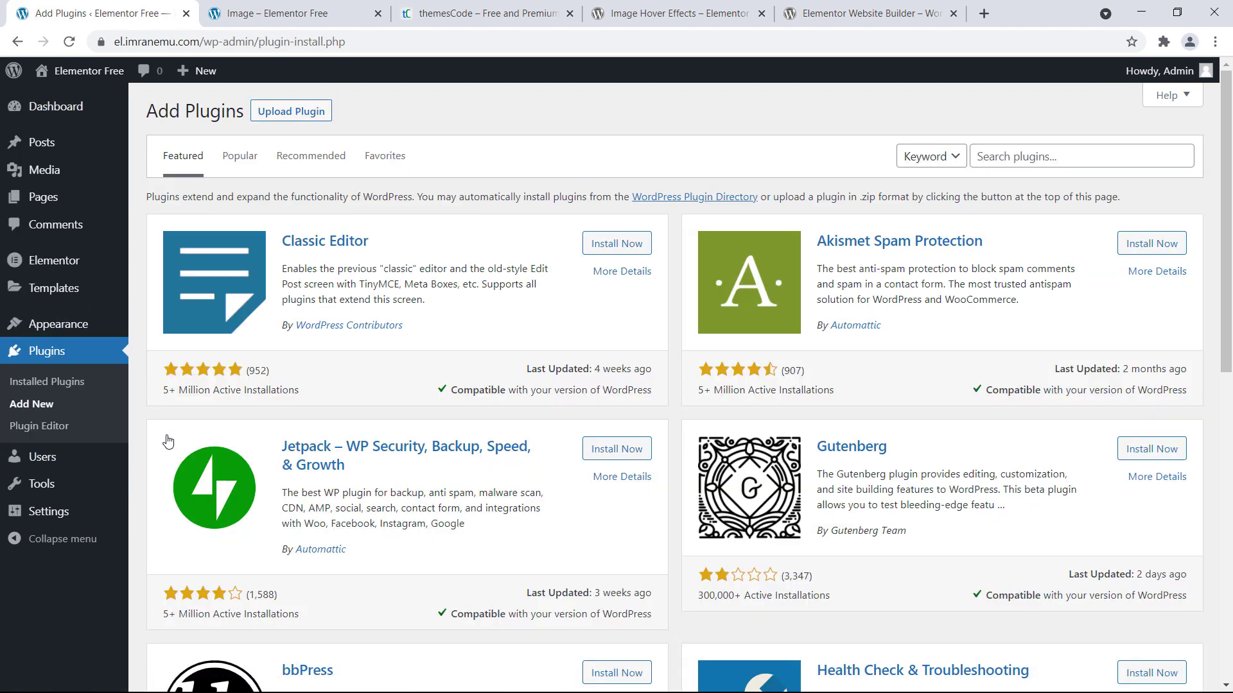
pyautogui.click(1010, 153)
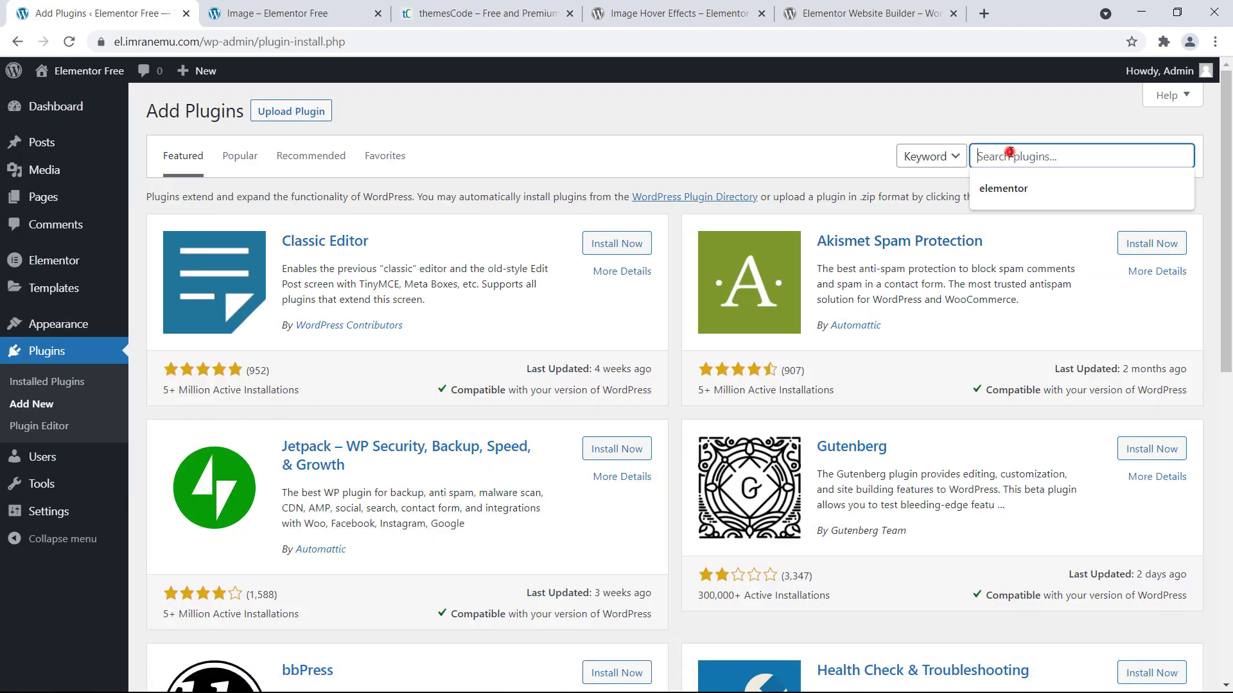
pyautogui.rightClick(1011, 153)
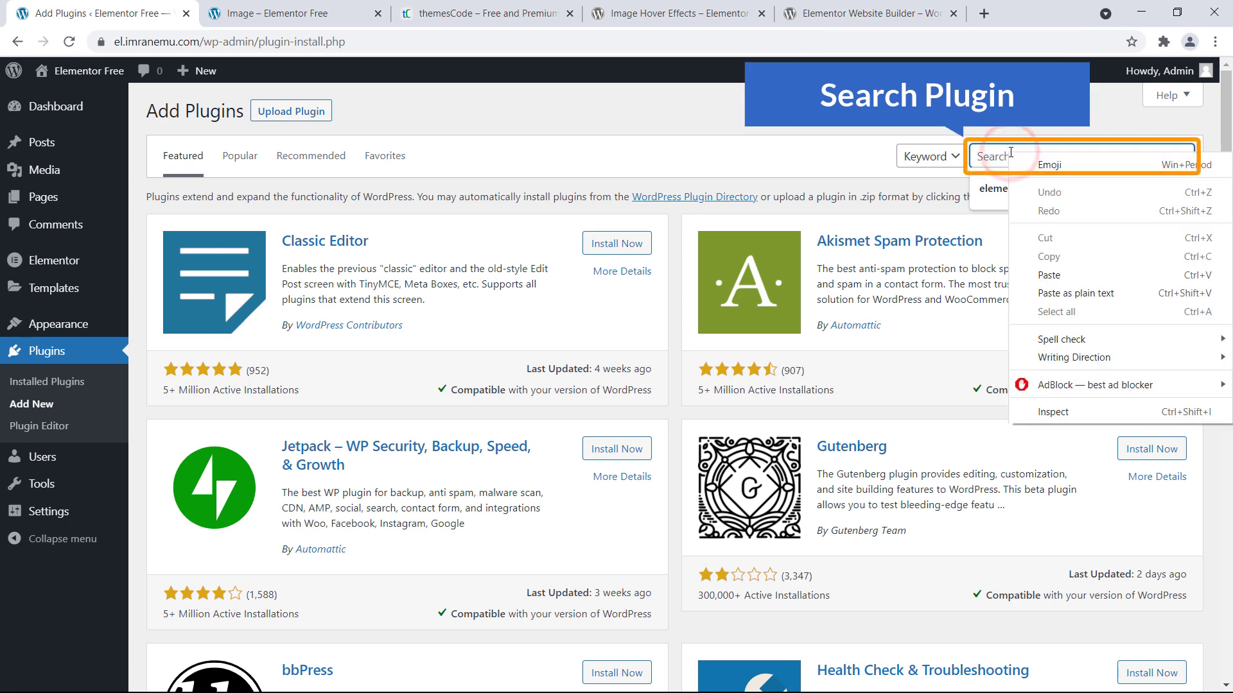
pyautogui.click(1048, 290)
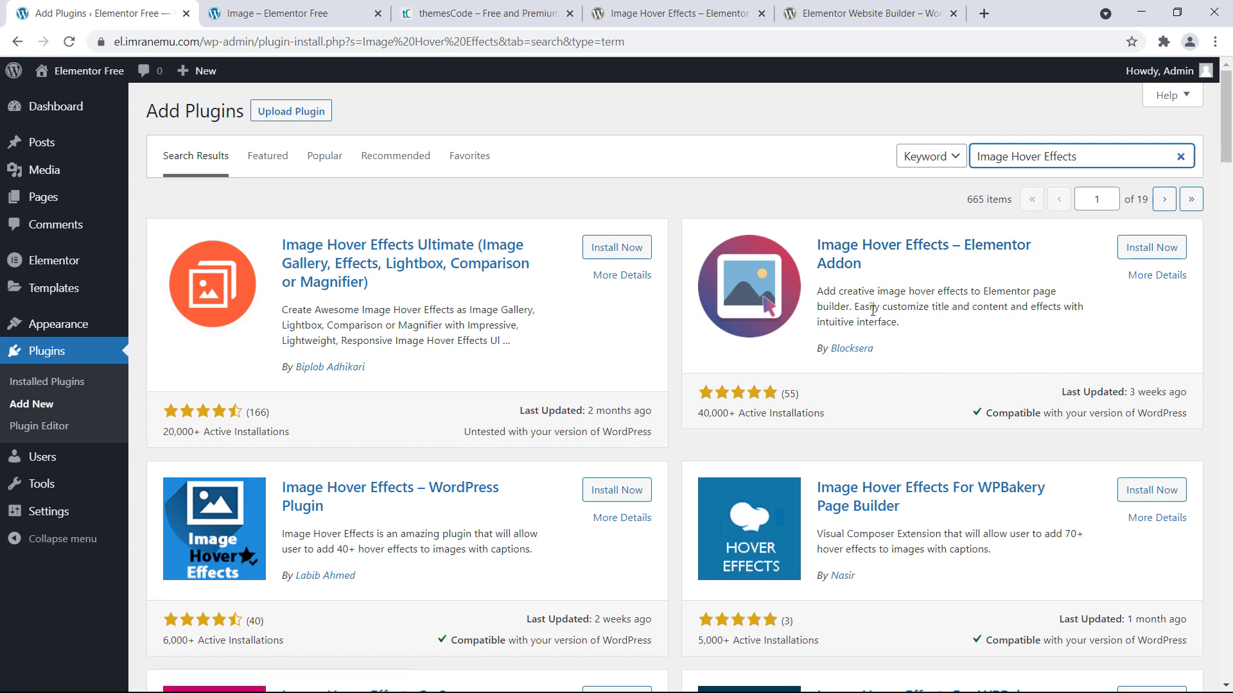
pyautogui.click(1148, 254)
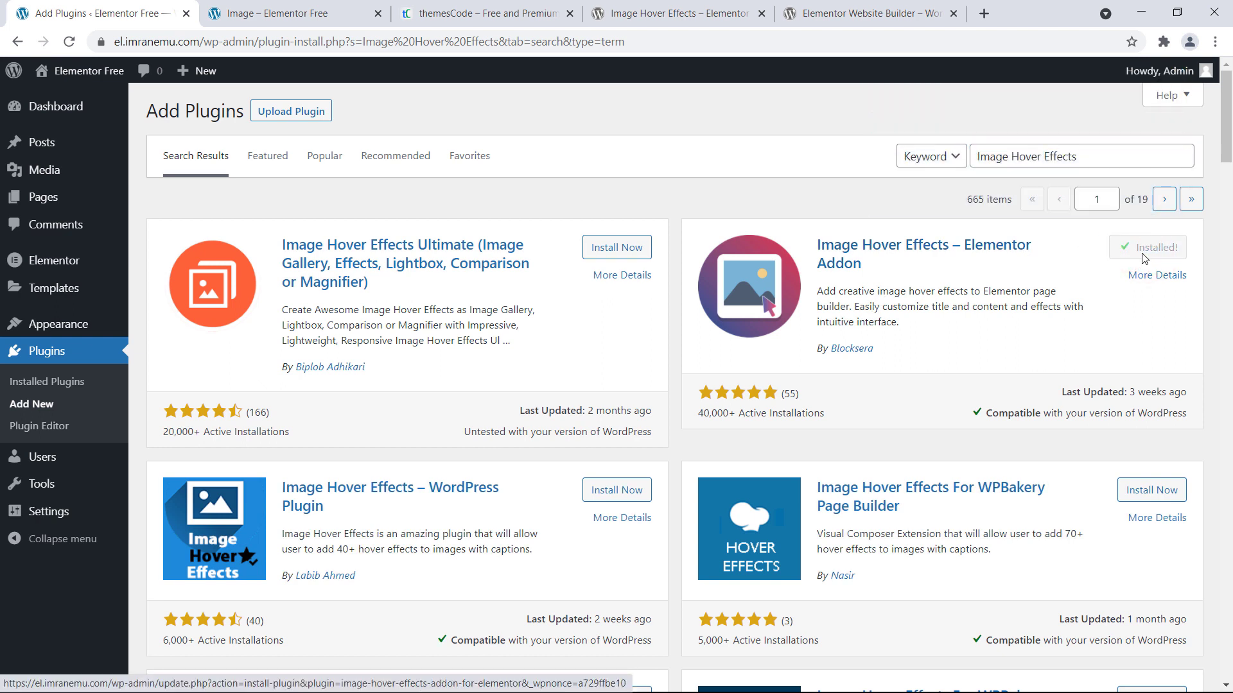
pyautogui.click(1159, 248)
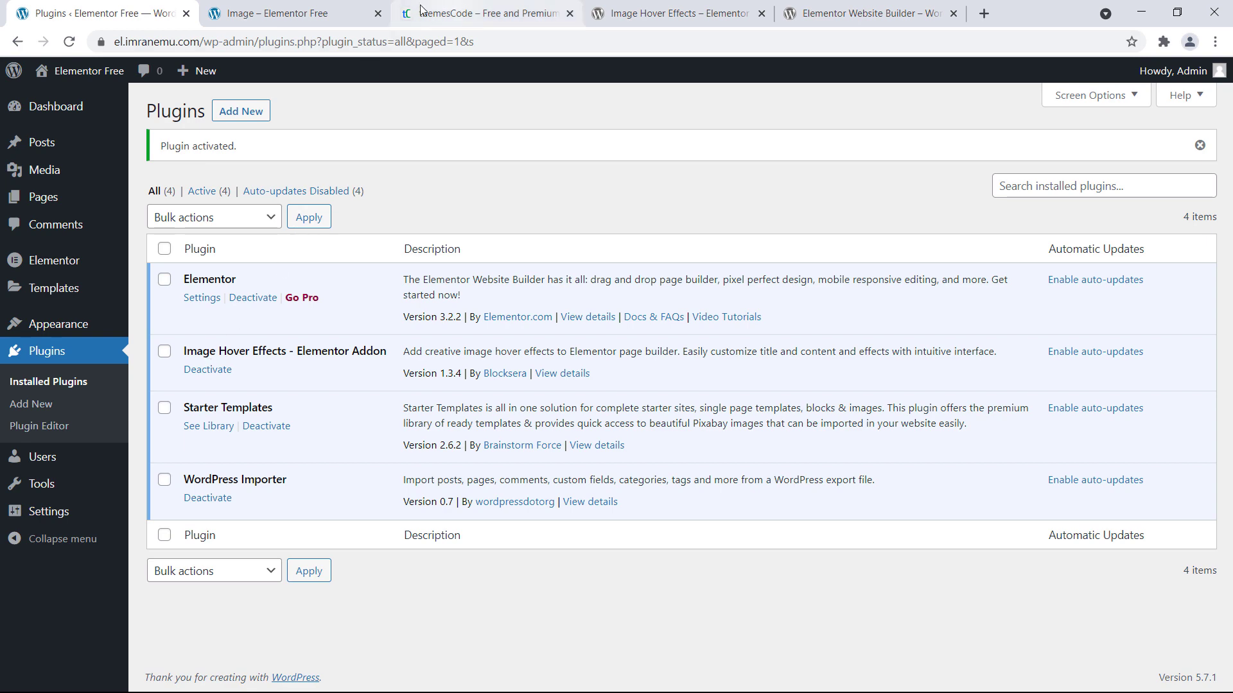
# - Check the sample gallery again and open the site's list of all pages to find the Portfolio page
pyautogui.click(336, 18)
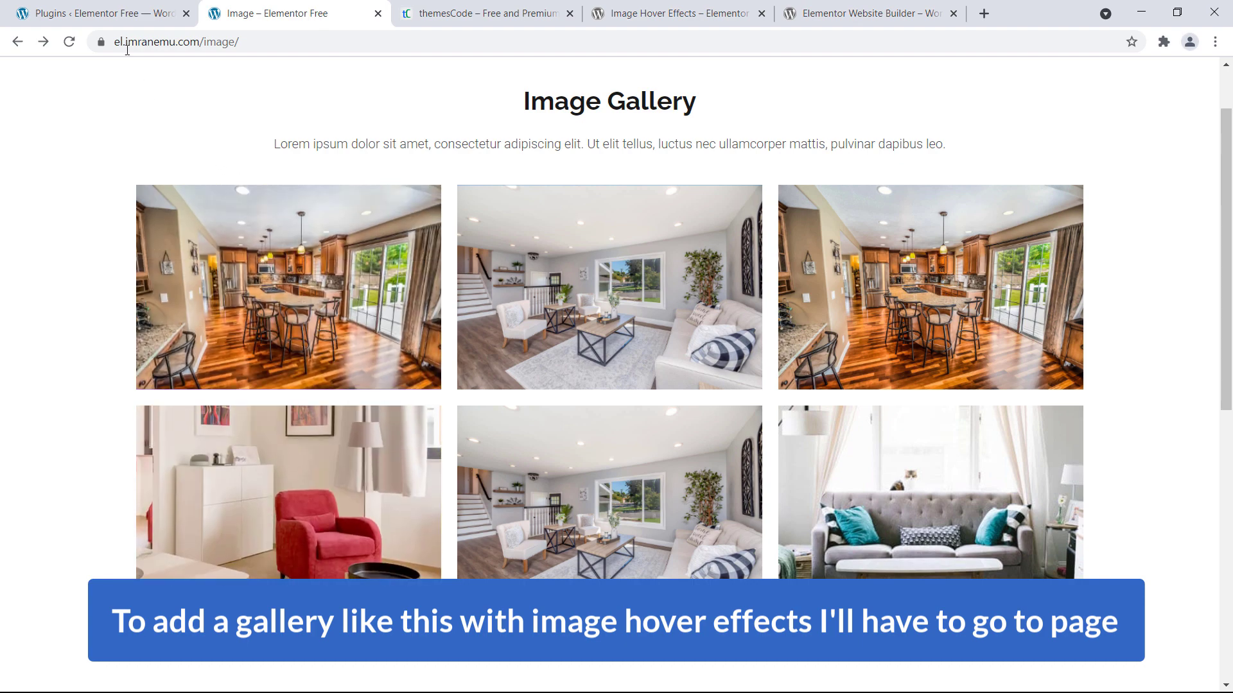
pyautogui.click(112, 14)
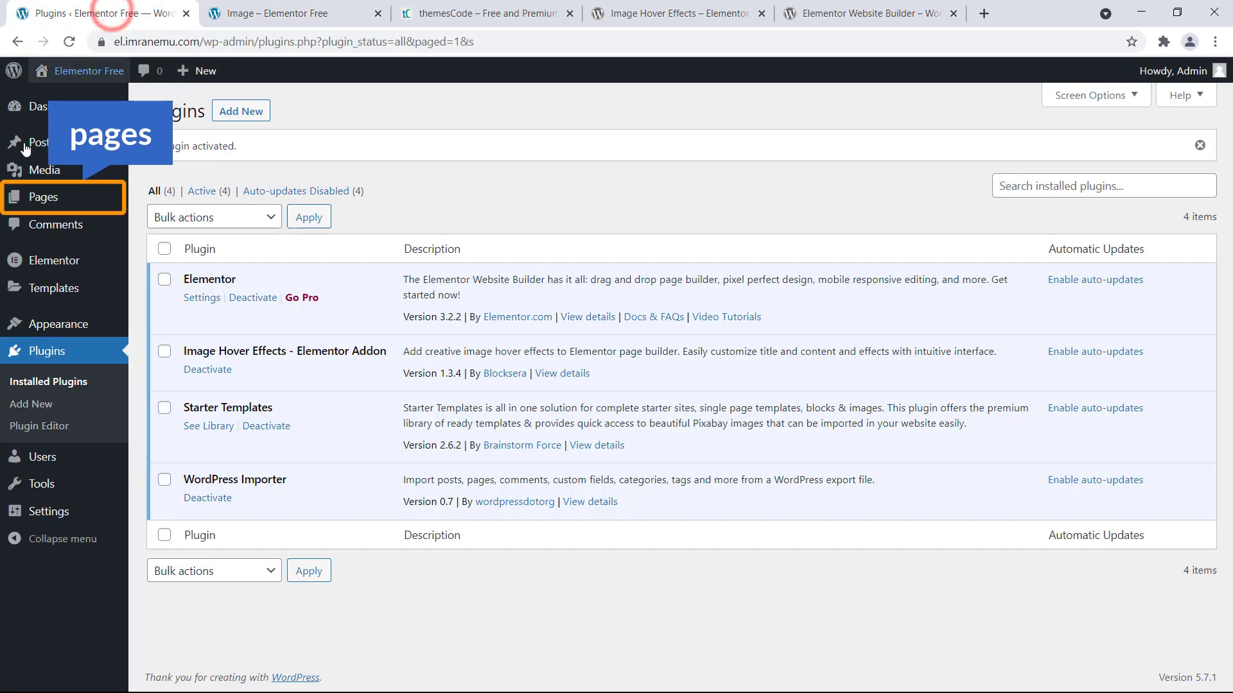
pyautogui.moveTo(72, 197)
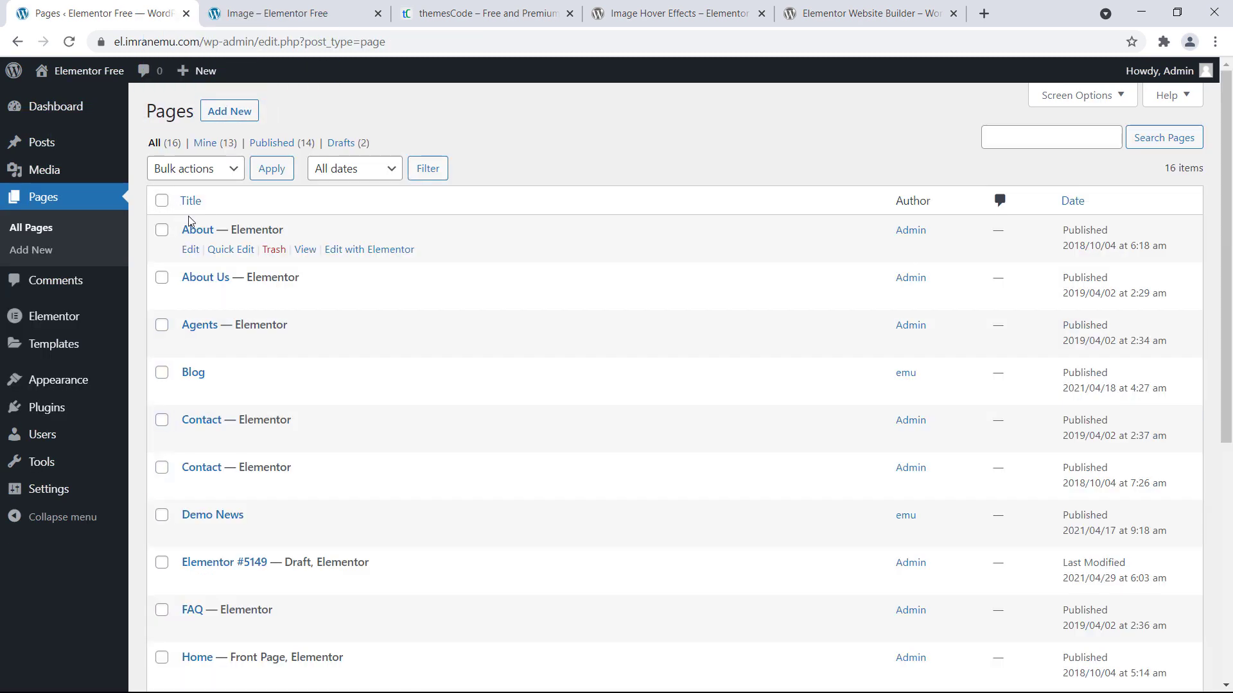
pyautogui.scroll(-4, 209, 292)
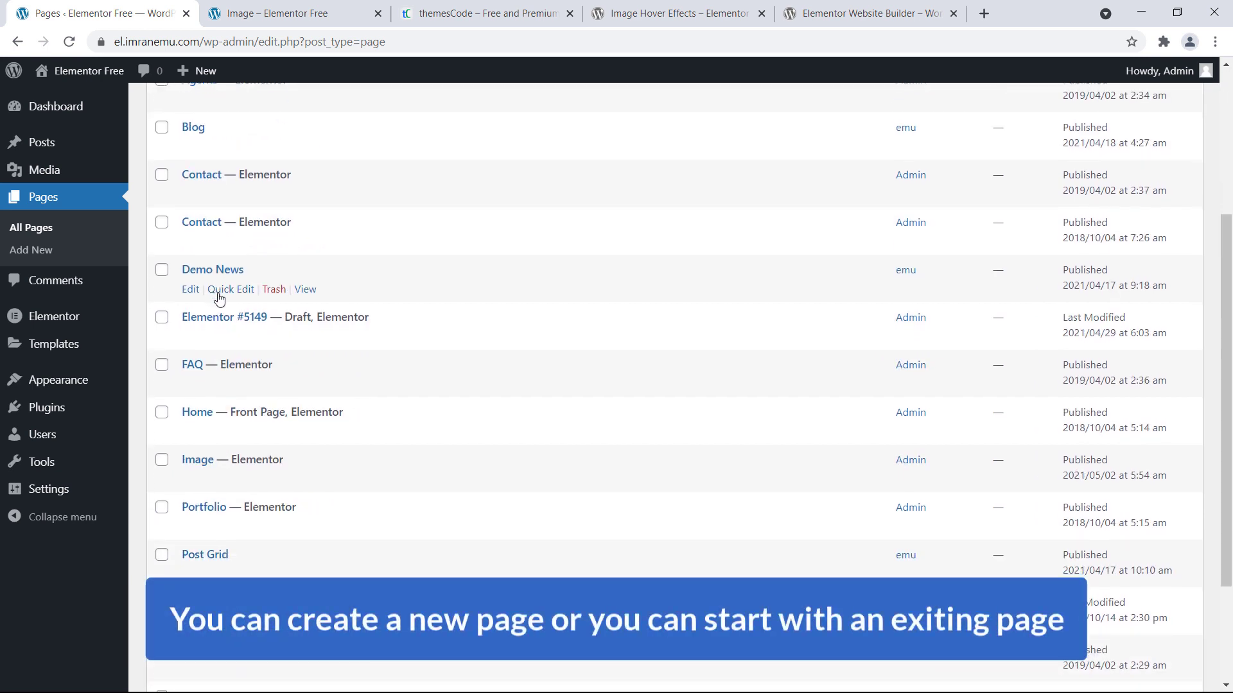
pyautogui.scroll(-3, 218, 297)
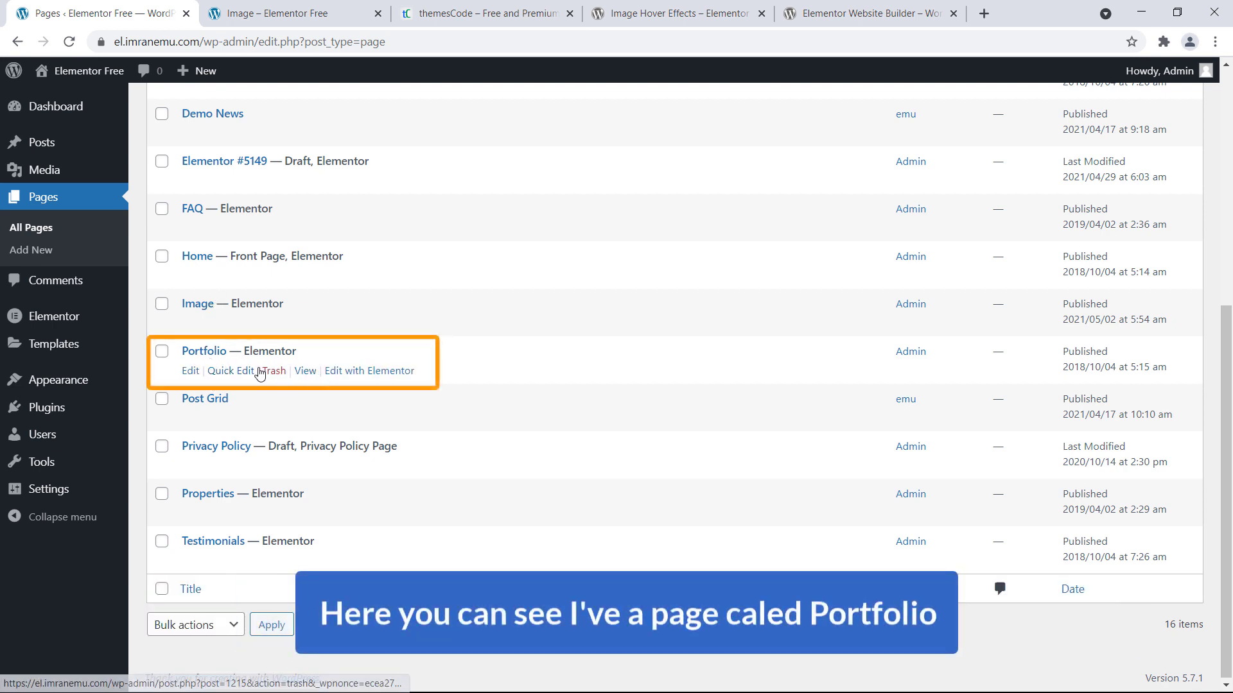
# - View the live Portfolio page in a new browser tab, look over its whole content and return to the pages list
pyautogui.rightClick(305, 372)
pyautogui.click(316, 383)
pyautogui.click(264, 14)
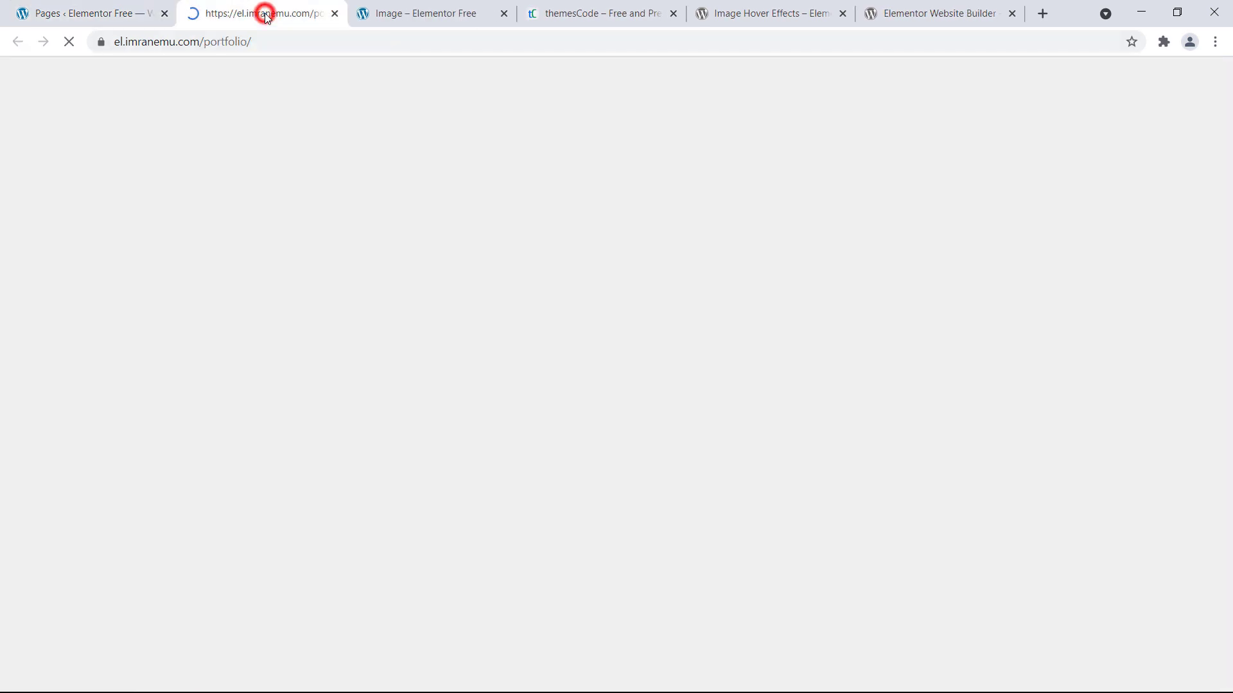
pyautogui.scroll(-8, 317, 340)
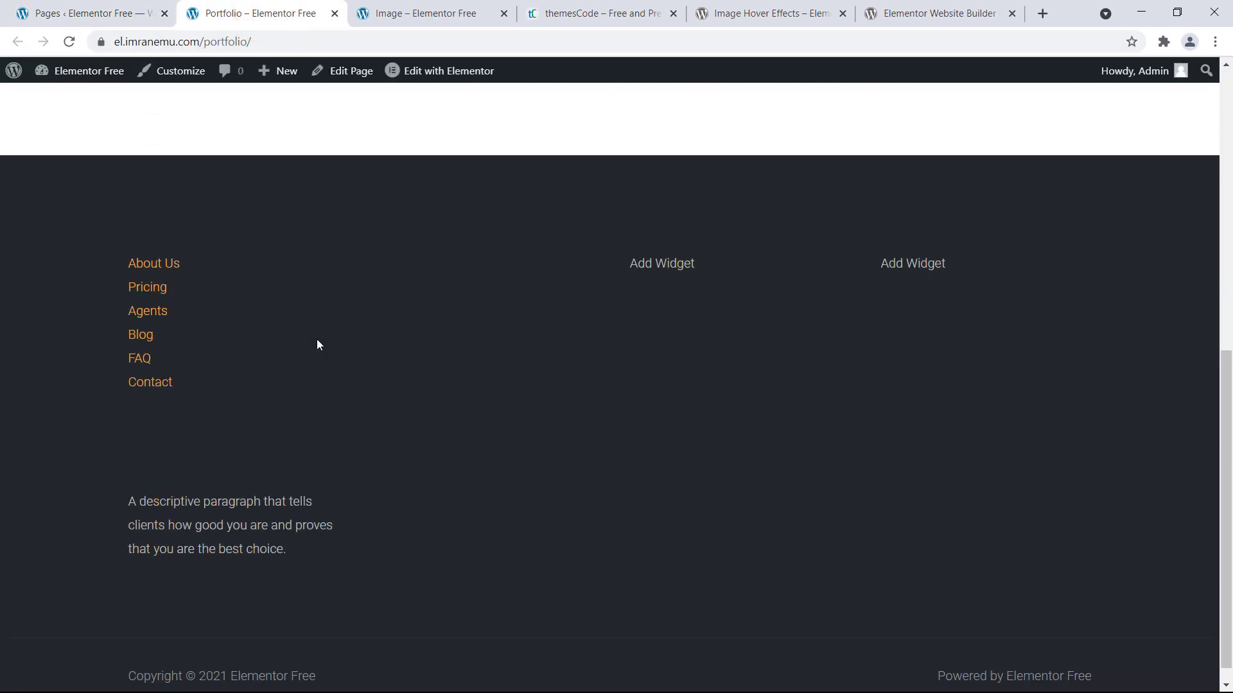
pyautogui.scroll(8, 317, 341)
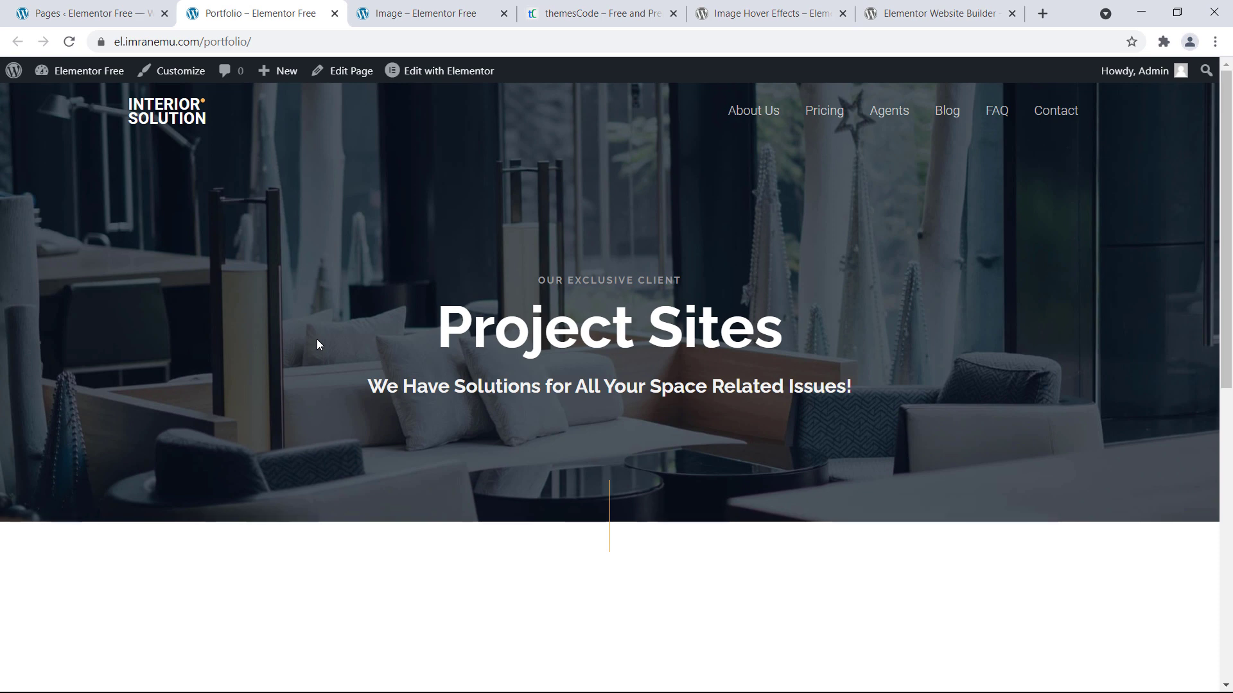
pyautogui.click(133, 9)
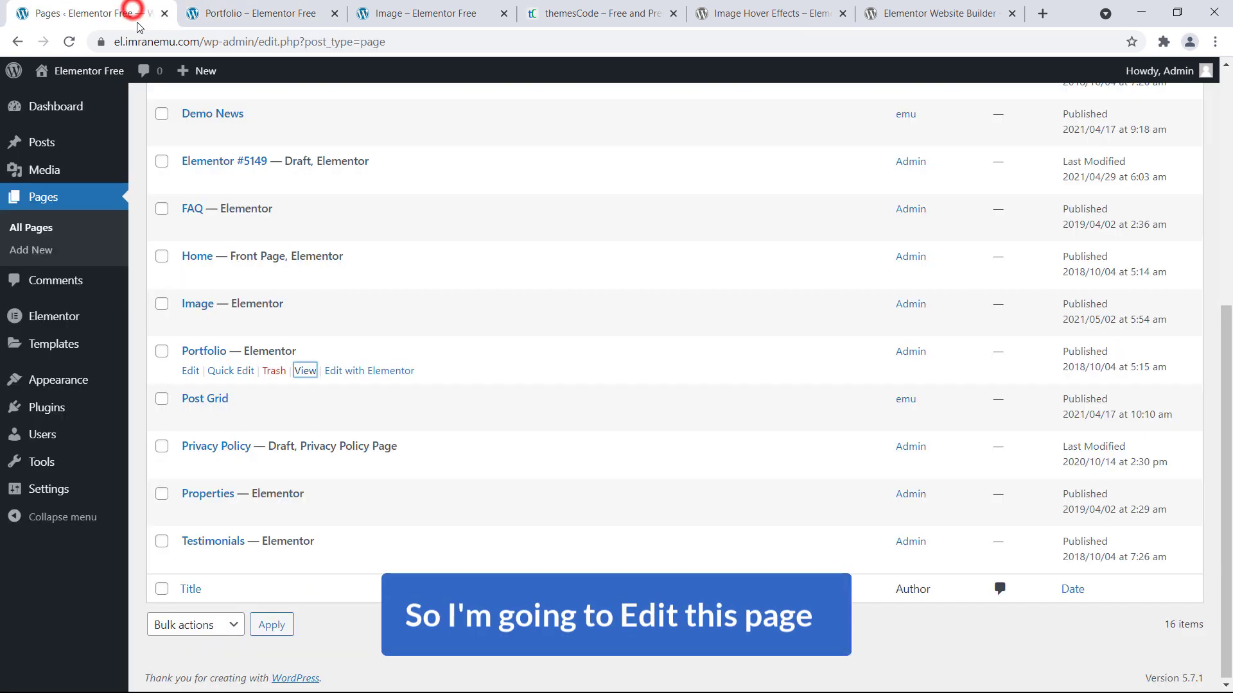
# - Open the Portfolio page for editing with Elementor in a new browser tab
pyautogui.rightClick(190, 372)
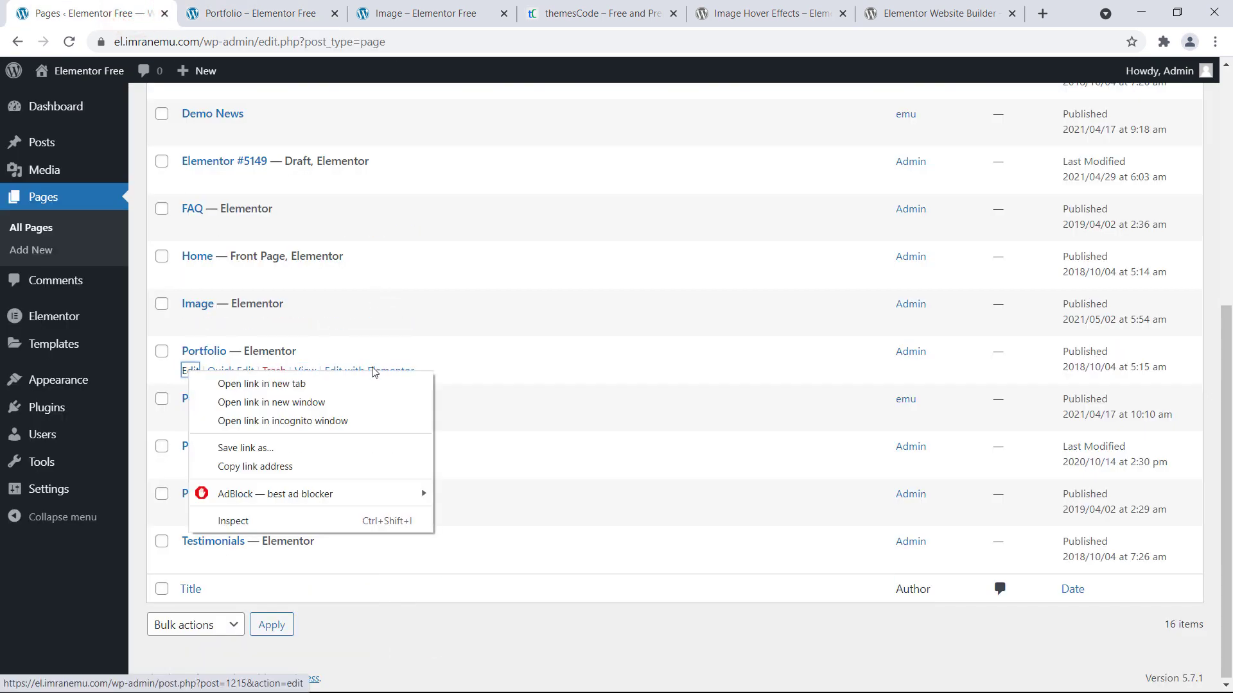
pyautogui.press('Escape')
pyautogui.rightClick(358, 381)
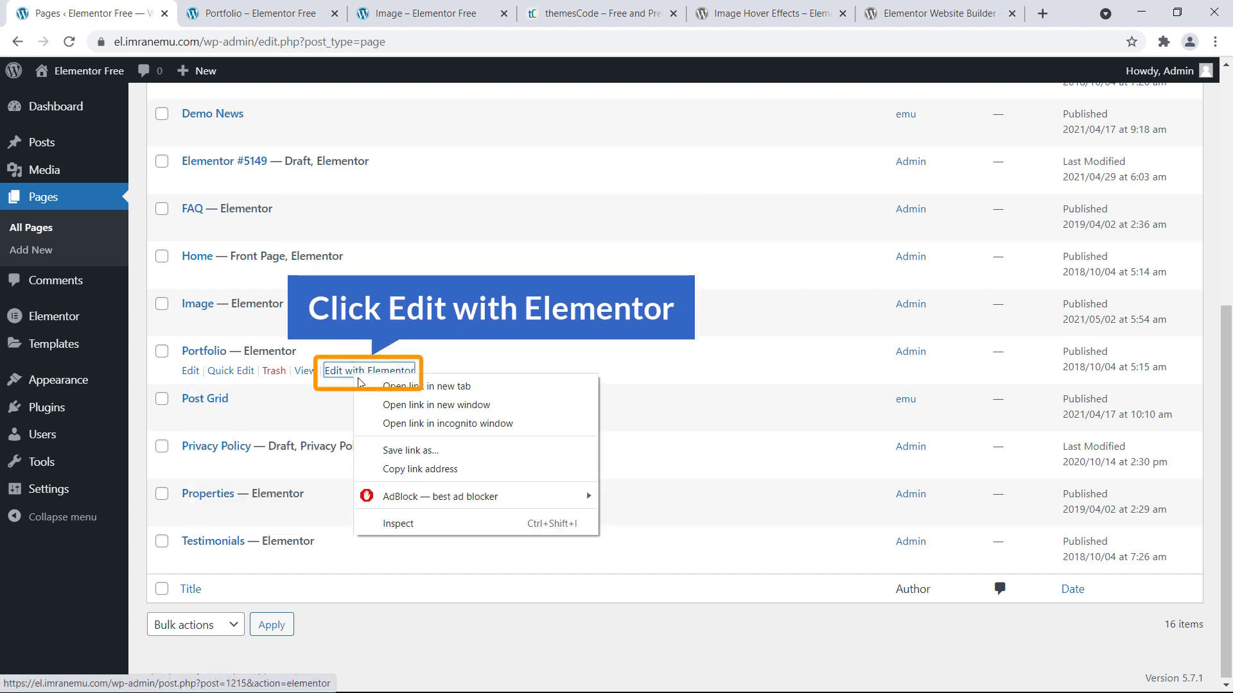
pyautogui.click(368, 384)
pyautogui.click(376, 12)
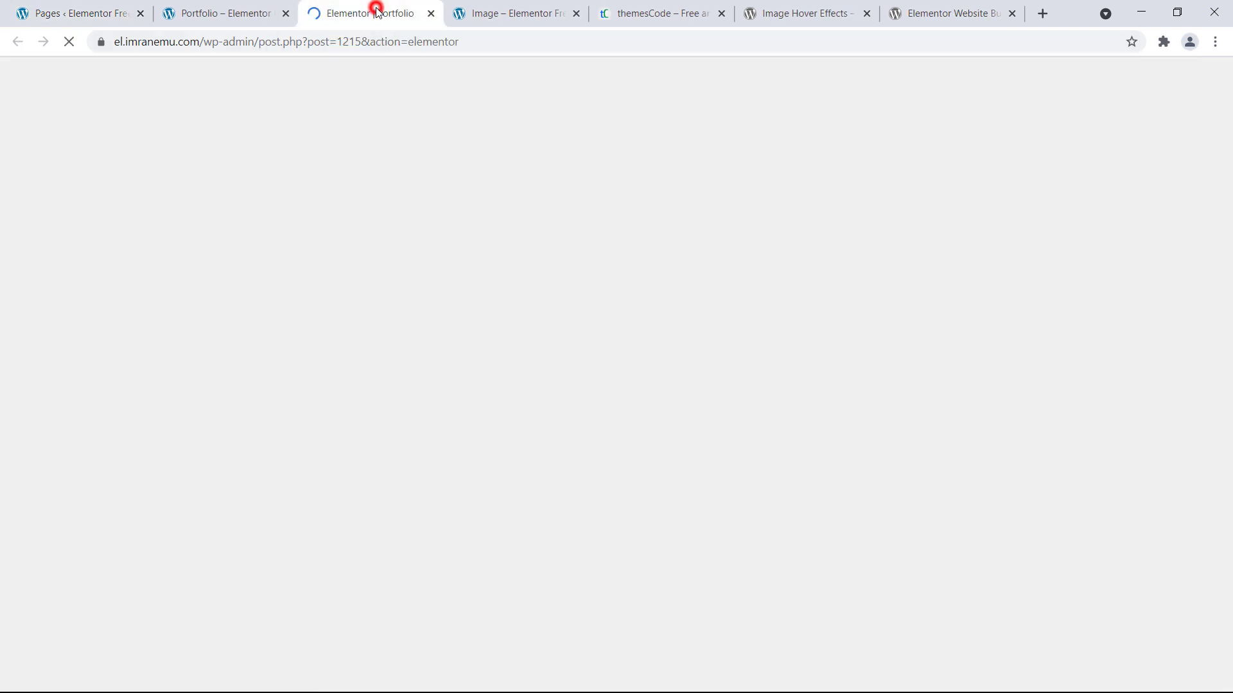
pyautogui.click(276, 294)
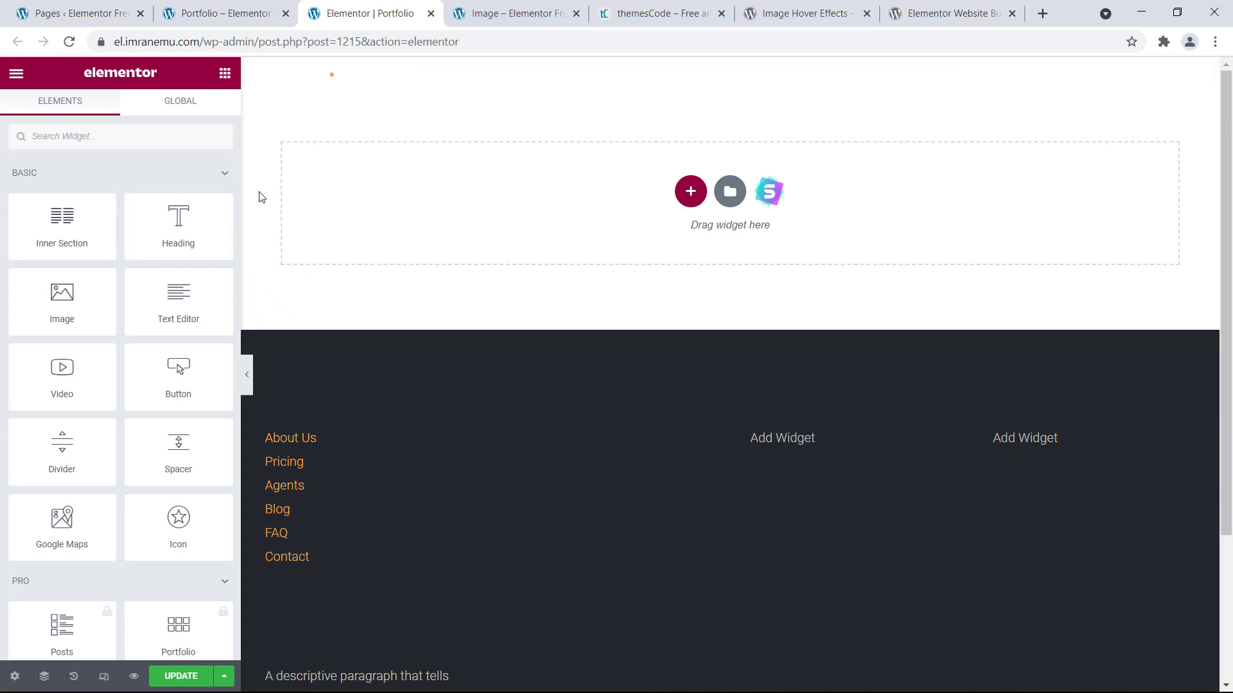
# - Add a single-column section to the Portfolio page and place a Heading widget in it
pyautogui.click(691, 192)
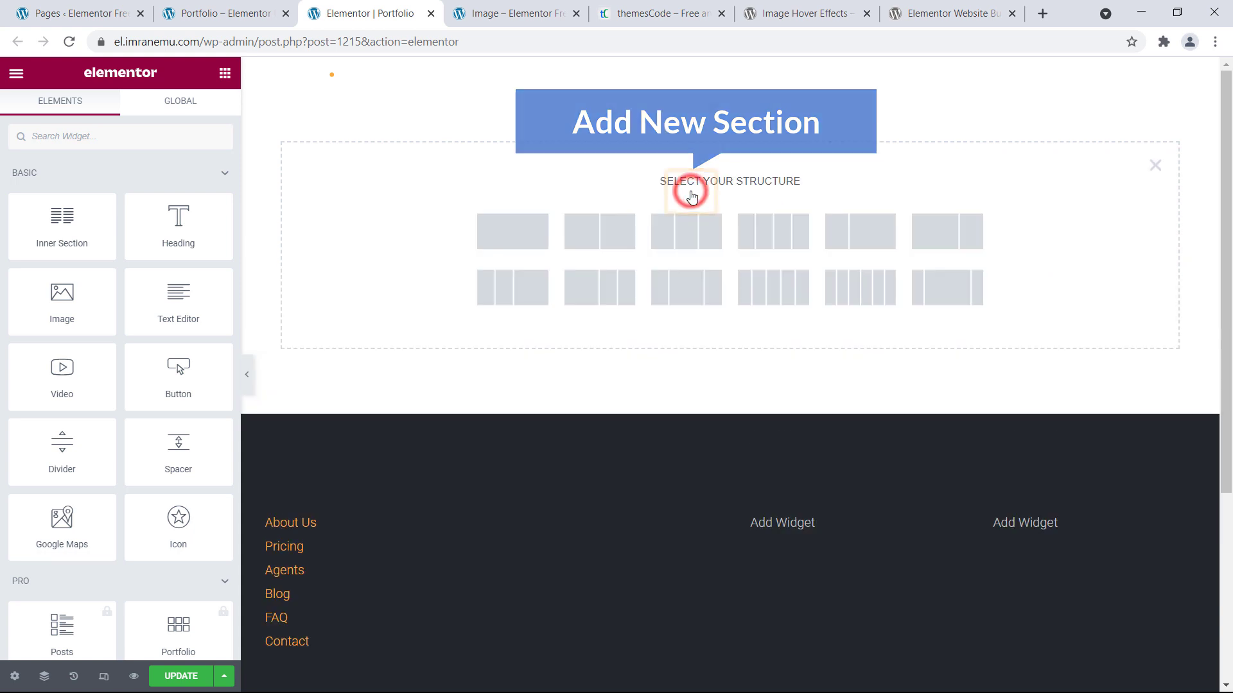
pyautogui.click(509, 236)
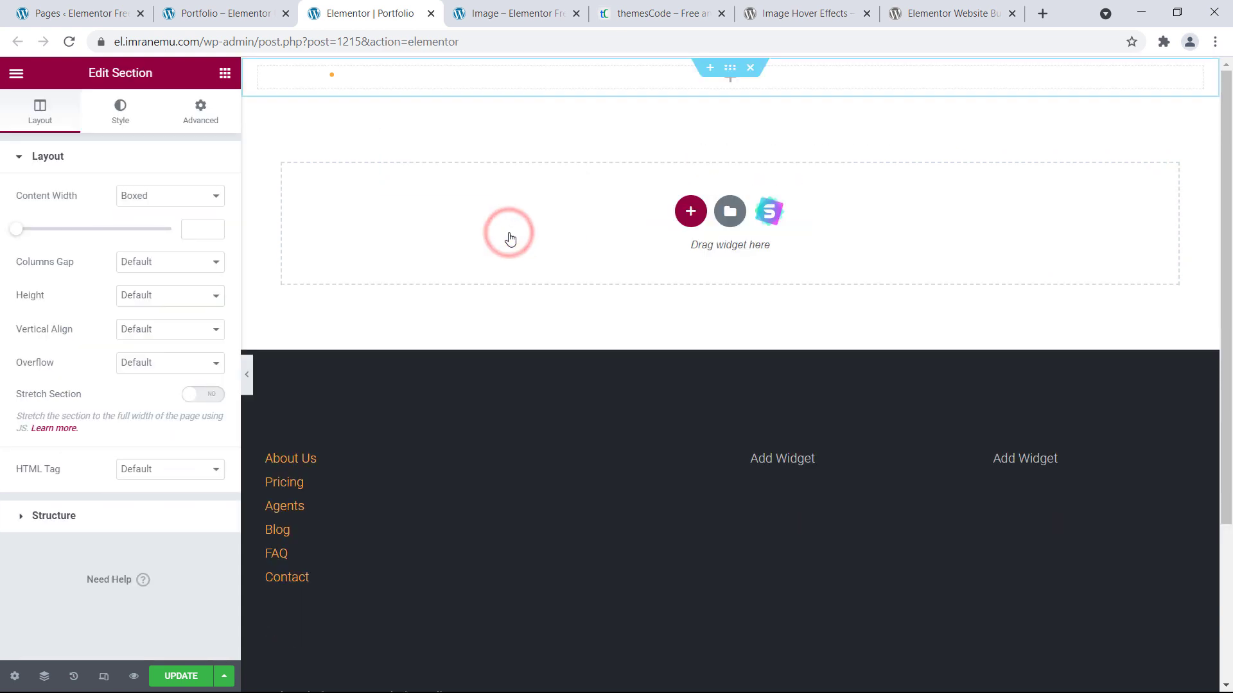
pyautogui.click(730, 81)
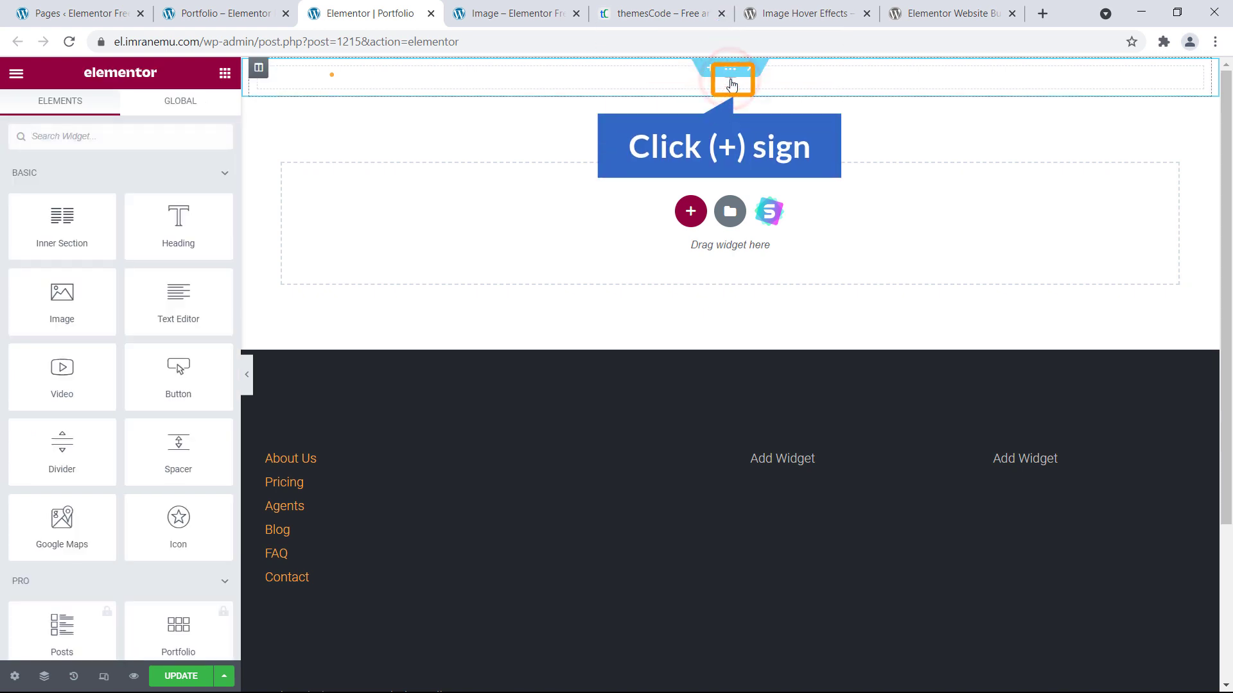
pyautogui.moveTo(176, 239); pyautogui.dragTo(729, 72)
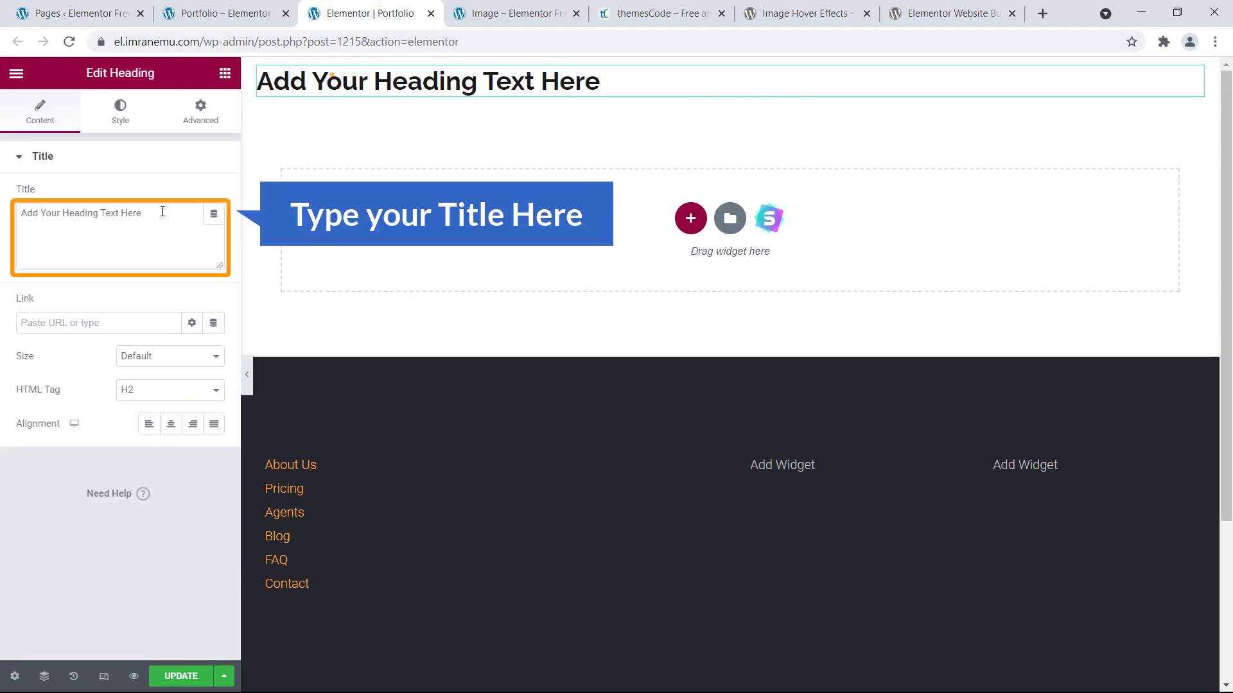
# - Set the heading's title to "Image Gallery" and align it to the center
pyautogui.moveTo(86, 216); pyautogui.dragTo(2, 236)
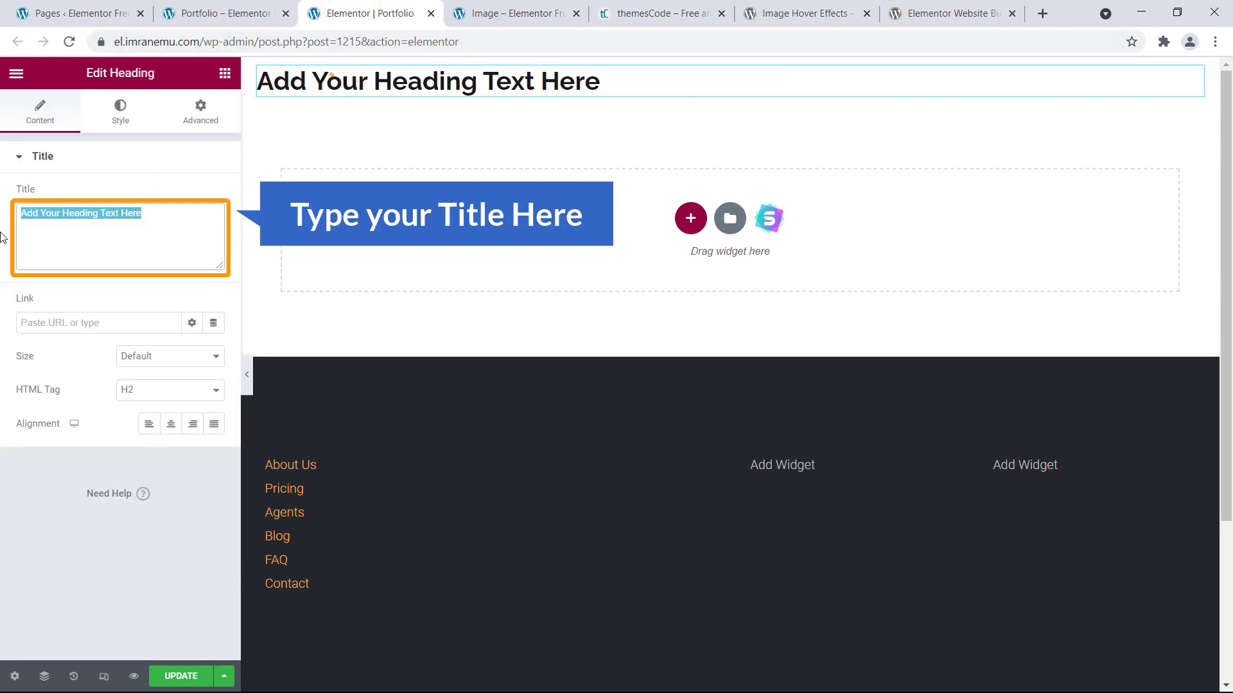
pyautogui.write('Image Gallery')
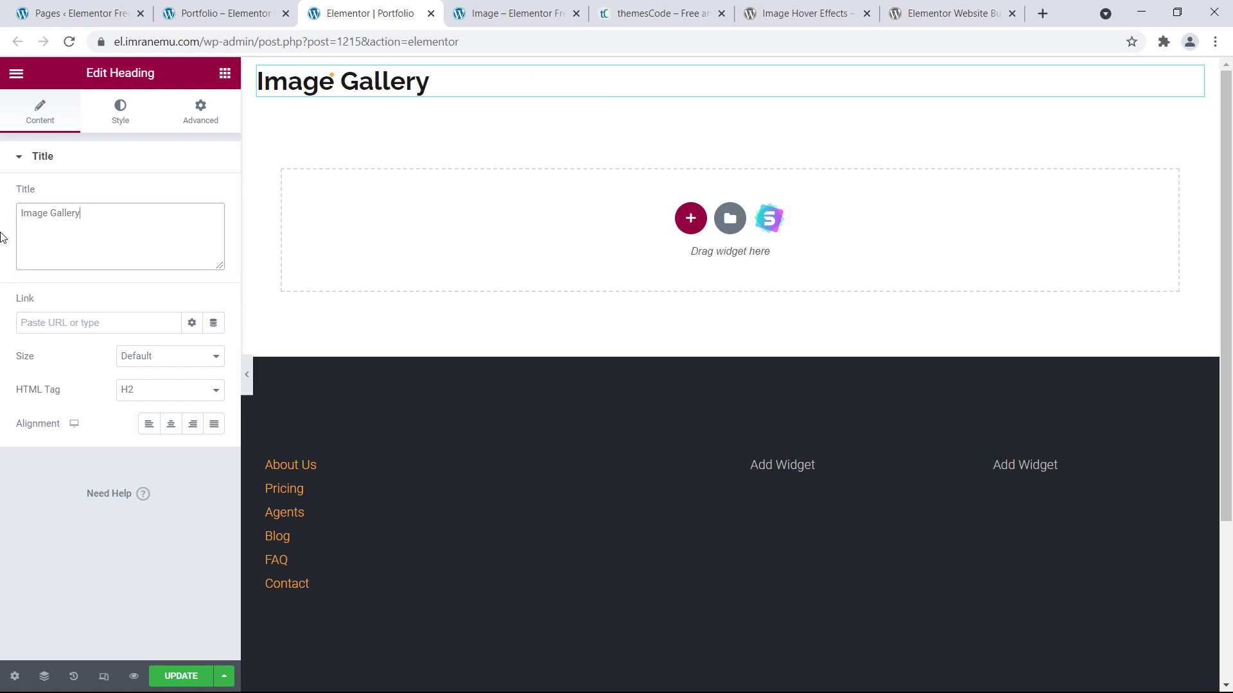
pyautogui.click(171, 426)
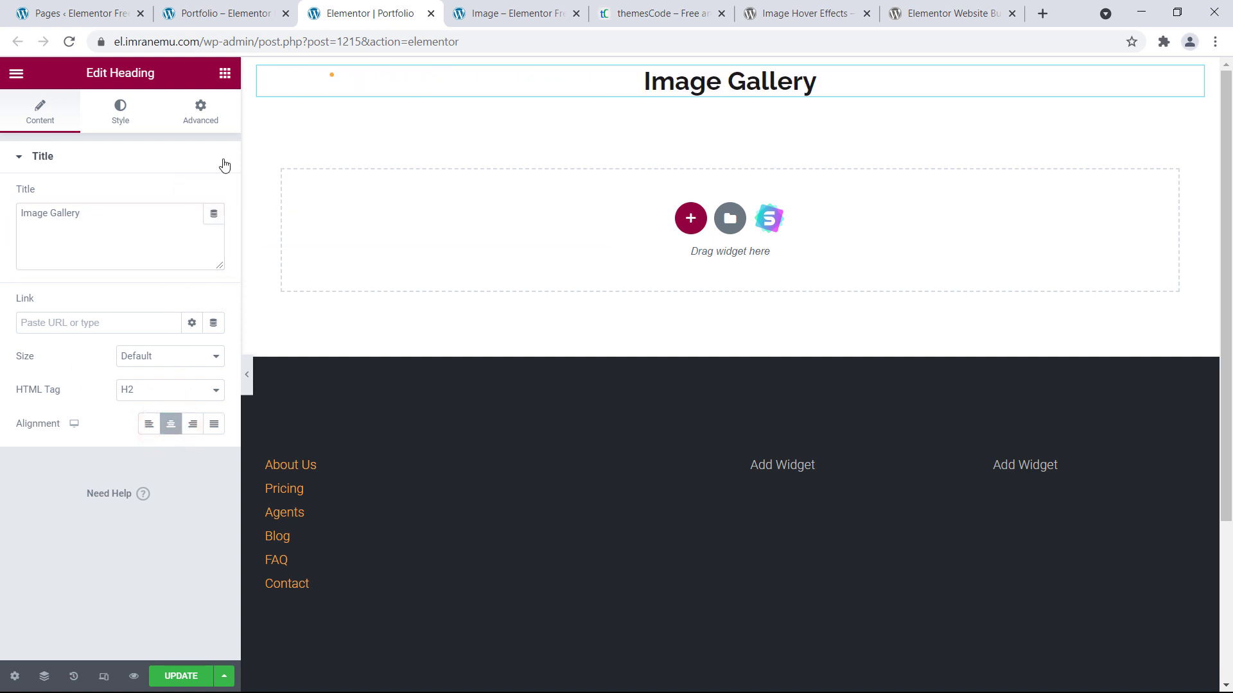
# - Unlink the heading's padding values and set its top padding to 60 px
pyautogui.click(213, 118)
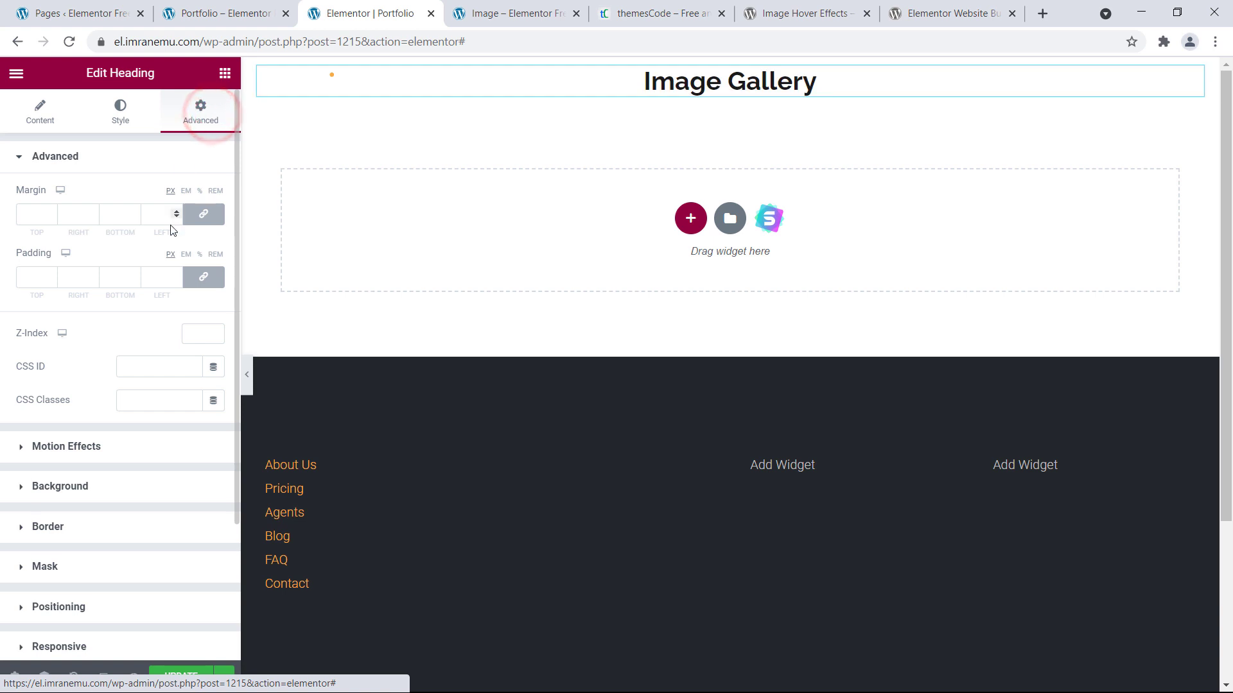
pyautogui.click(204, 278)
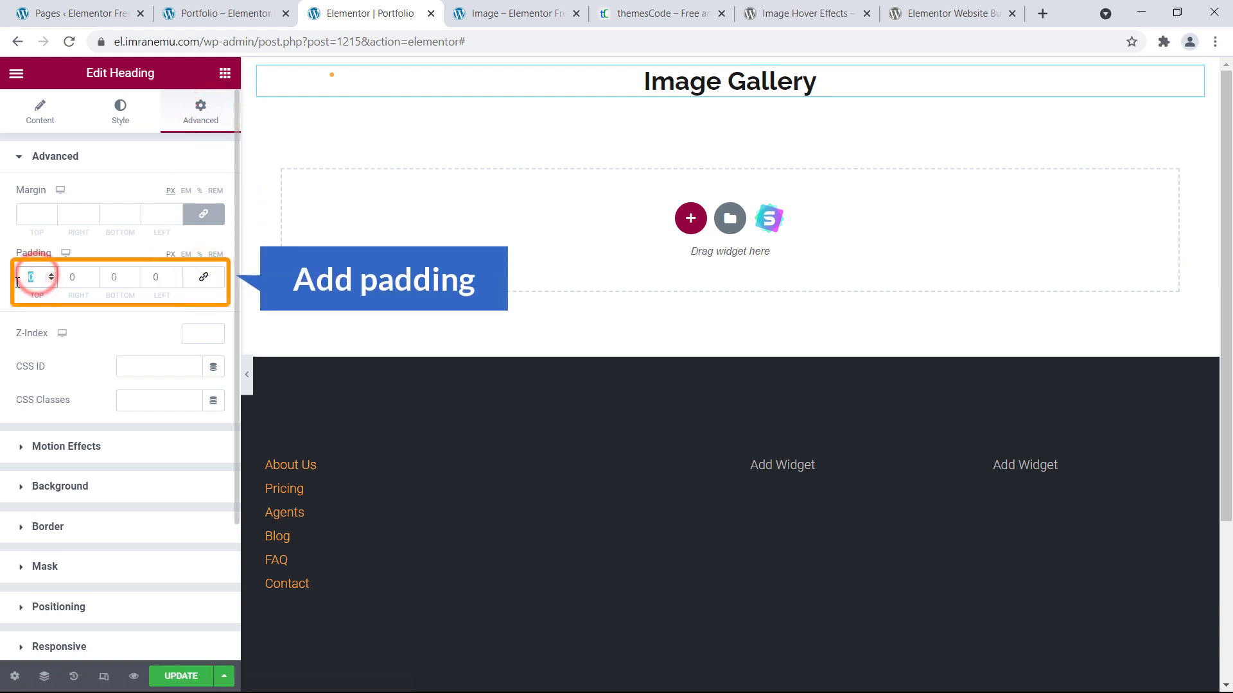
pyautogui.write('60')
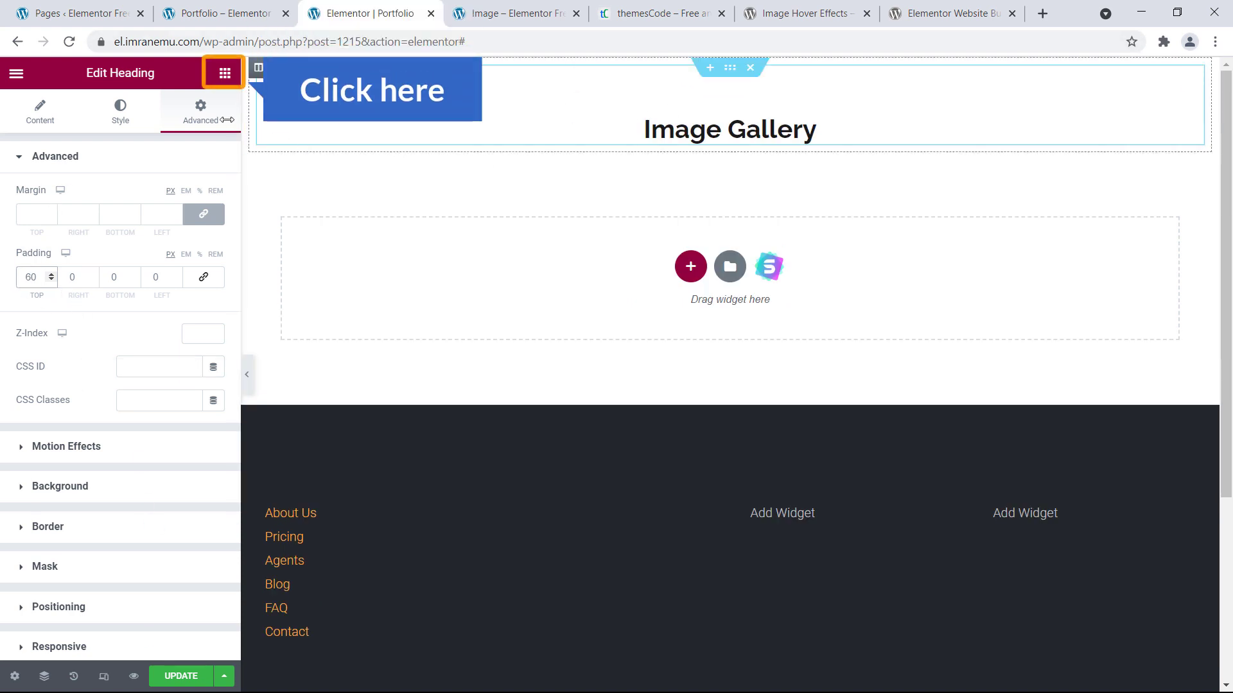
# - Add a Text Editor widget below the "Image Gallery" heading and align its text to the center
pyautogui.click(225, 75)
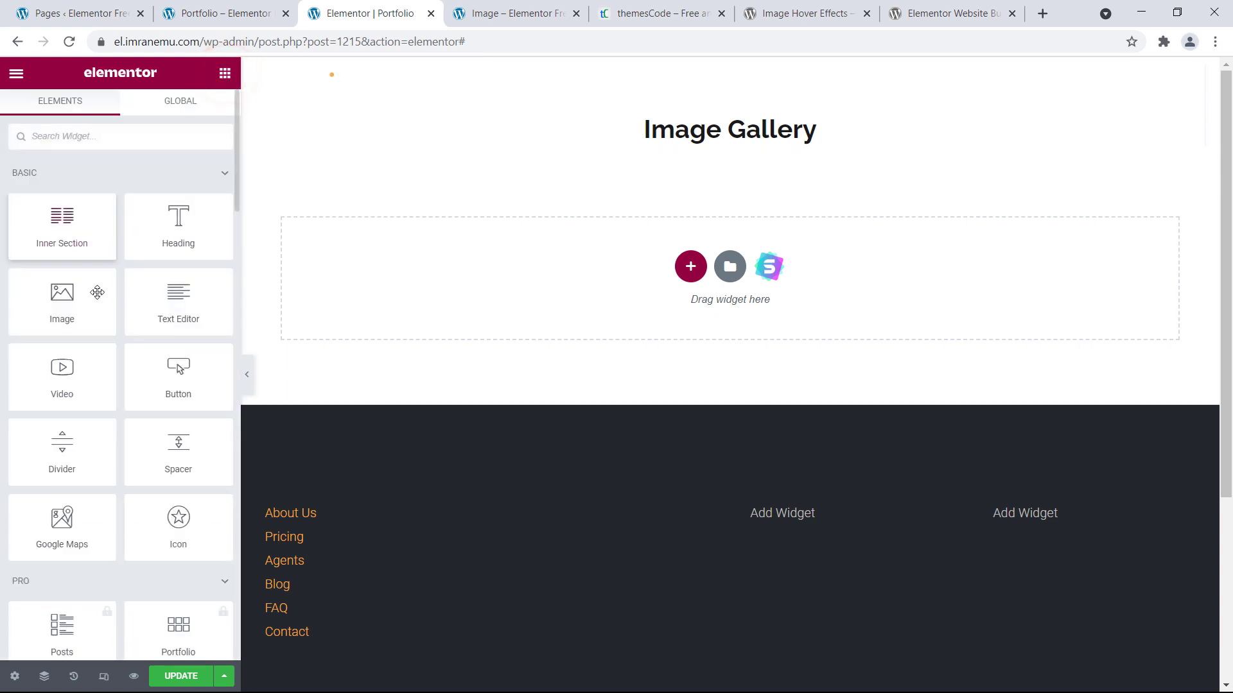
pyautogui.moveTo(174, 307); pyautogui.dragTo(707, 142)
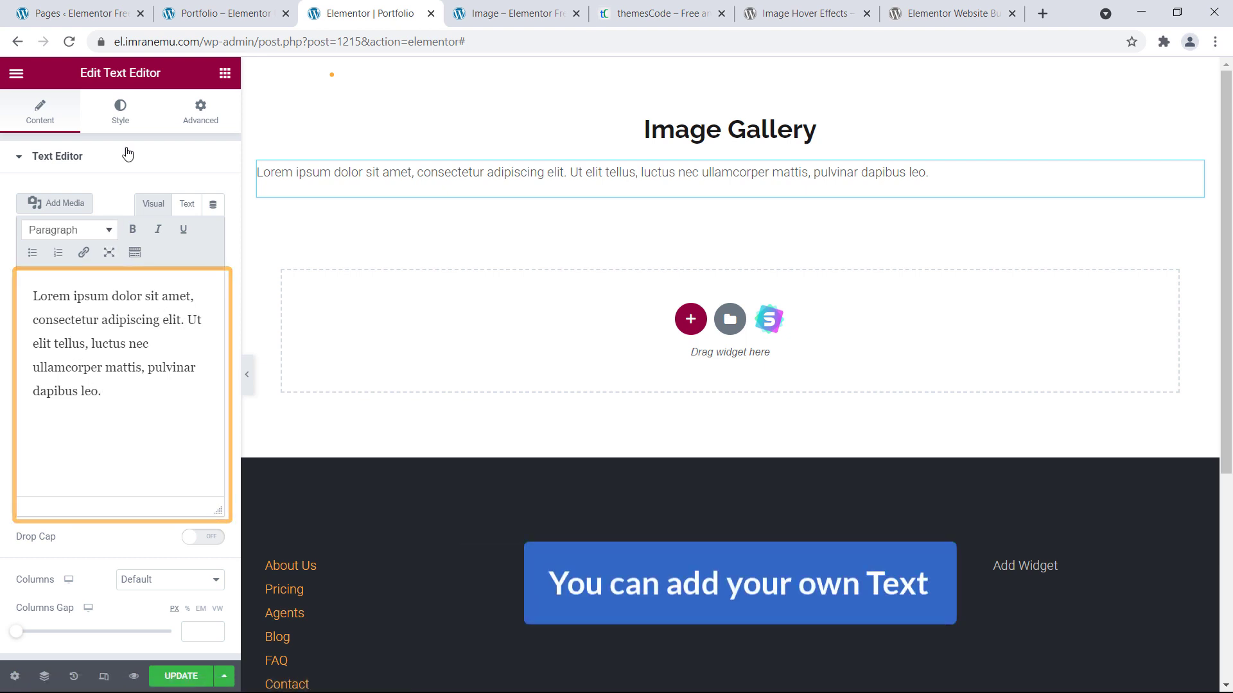
pyautogui.scroll(-2, 87, 311)
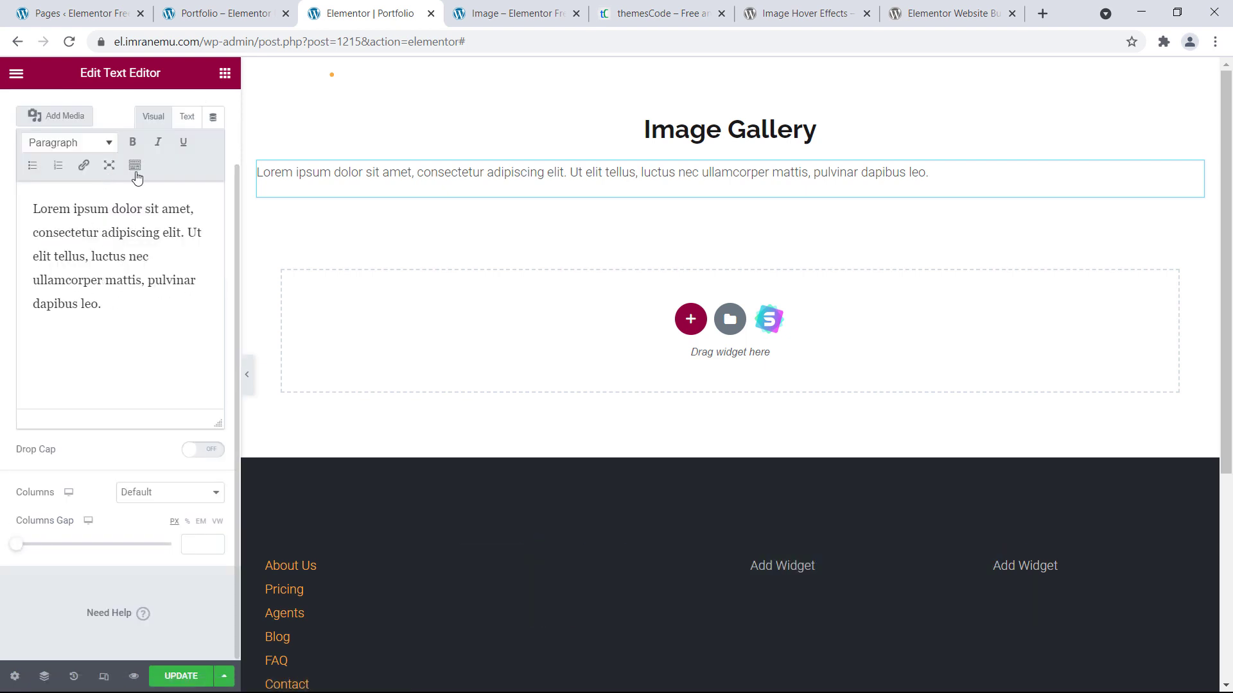
pyautogui.scroll(2, 135, 173)
pyautogui.click(120, 114)
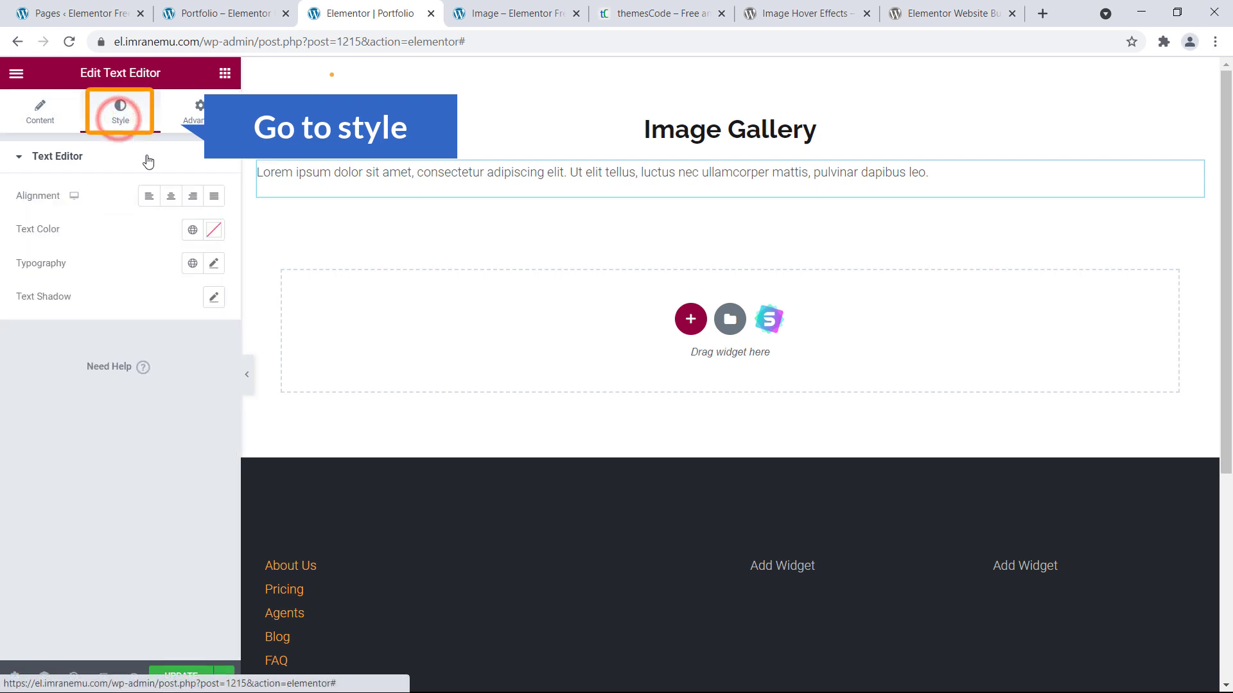
pyautogui.click(174, 201)
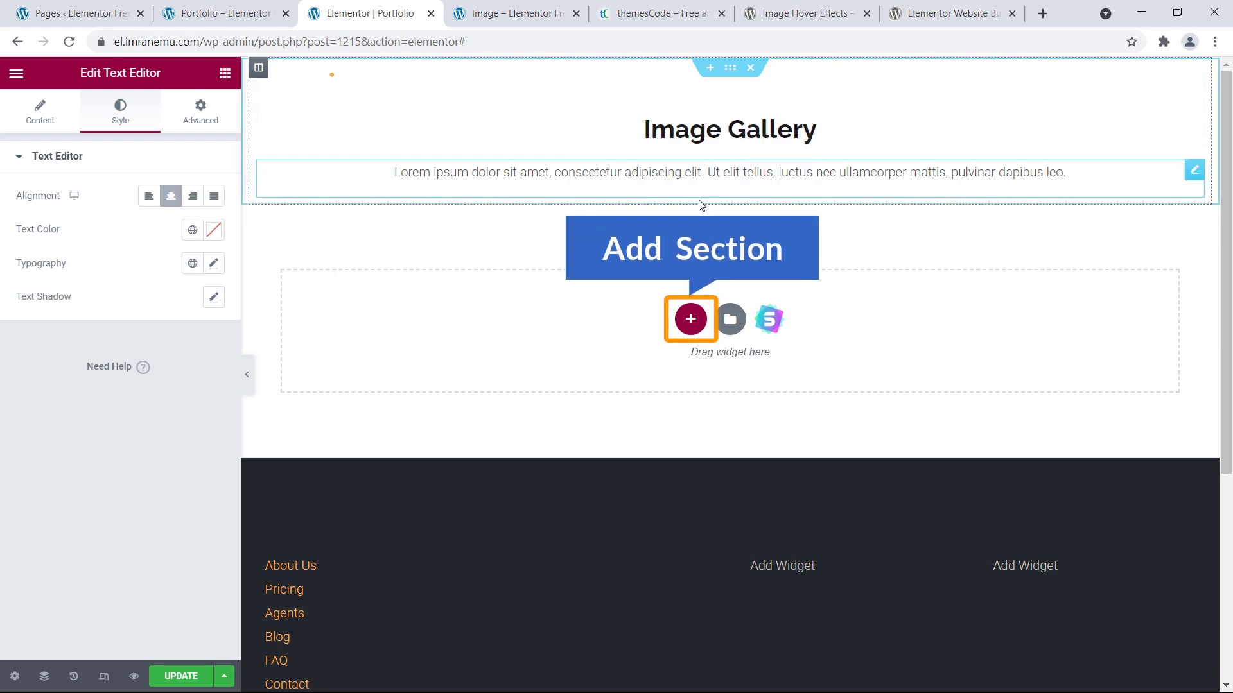
# - Add a section with three equal columns below the text and search the widgets for "image hover"
pyautogui.click(692, 321)
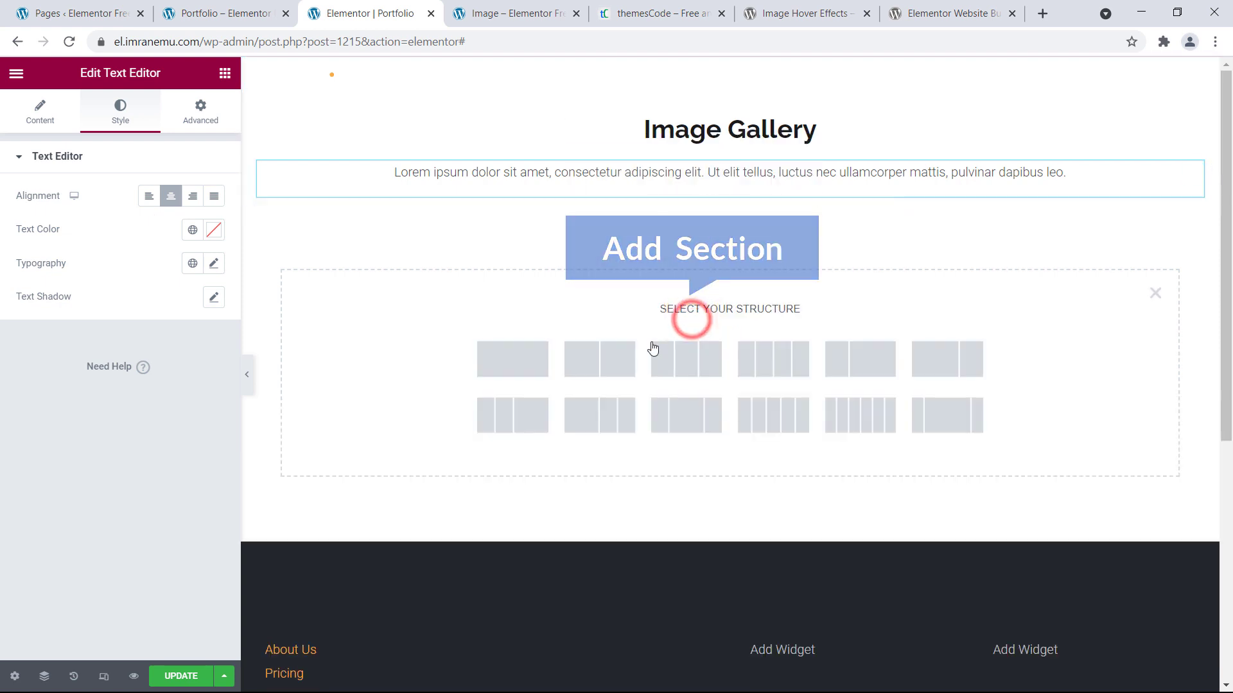
pyautogui.click(686, 361)
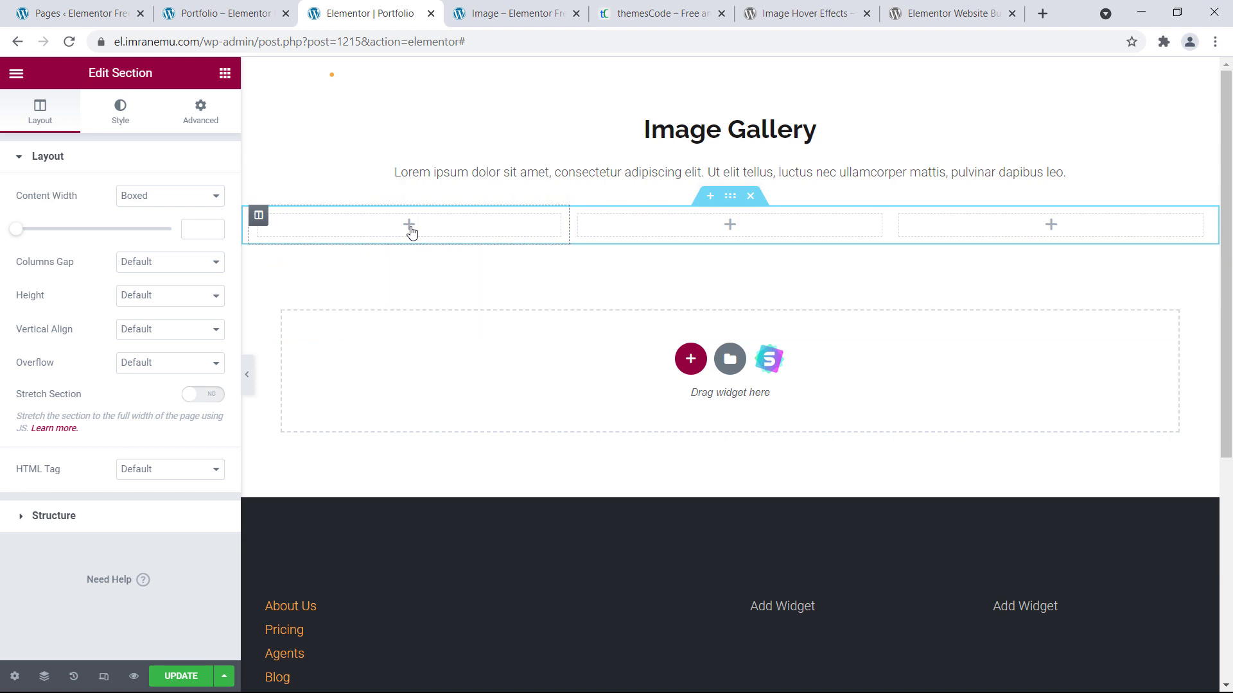
pyautogui.click(409, 225)
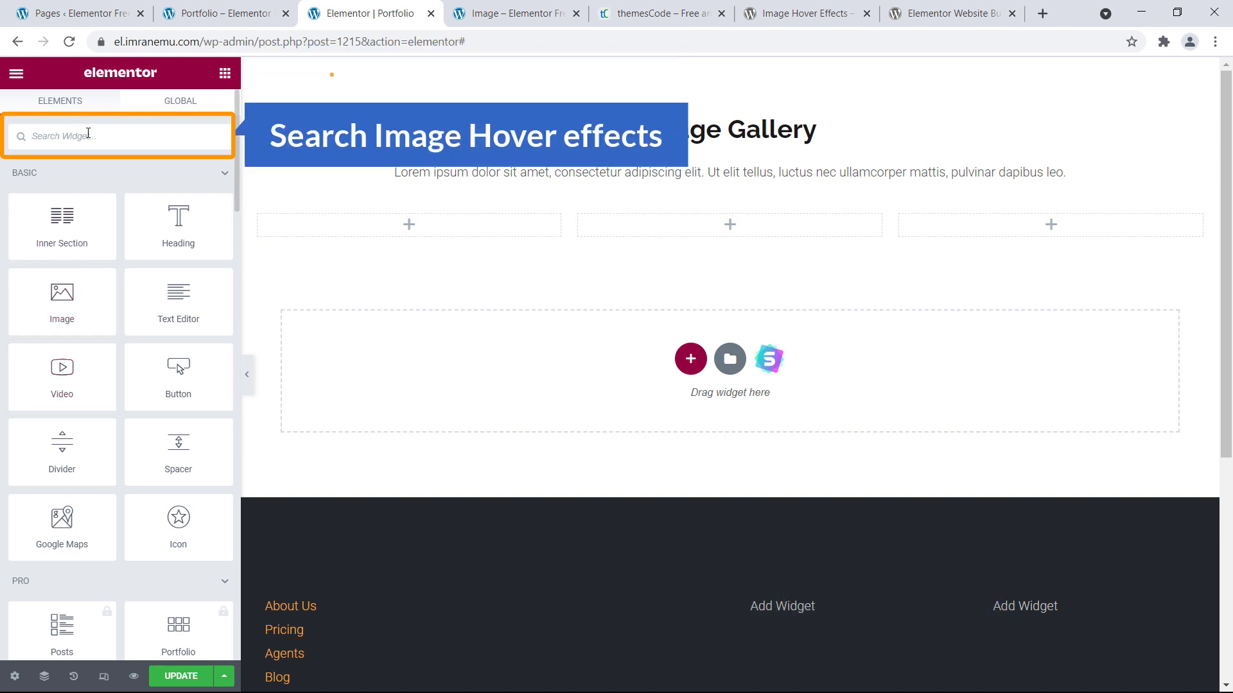
pyautogui.write('image ')
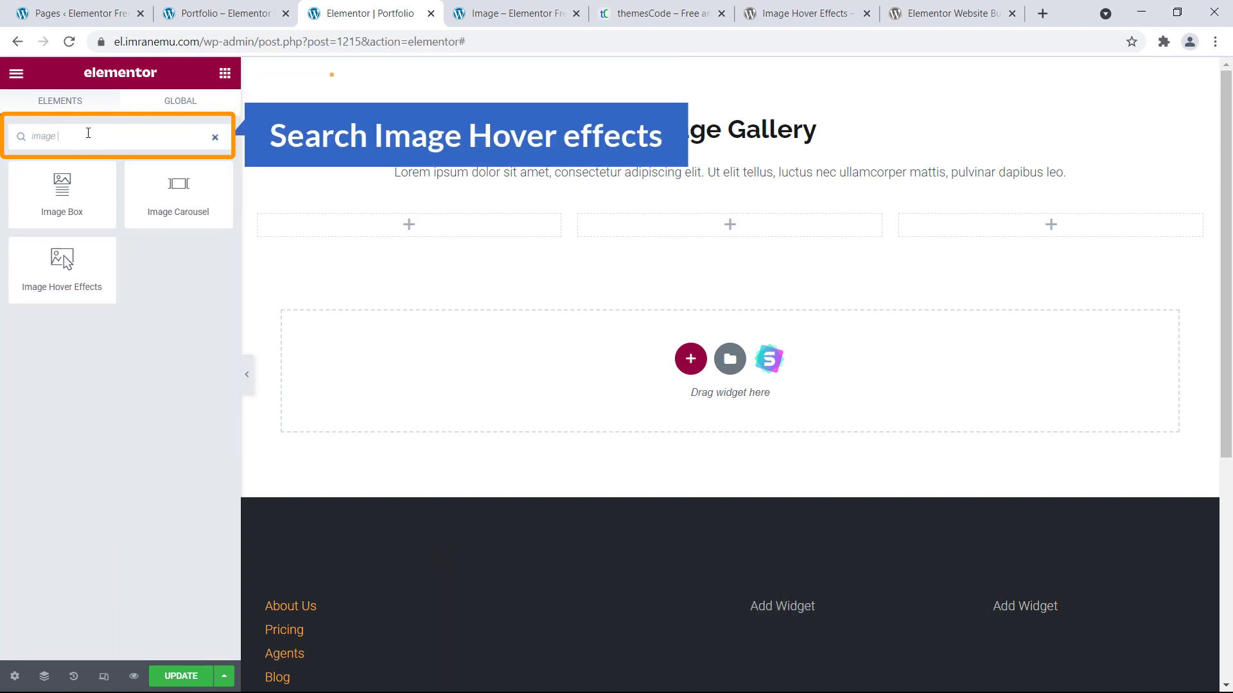
pyautogui.write('hover')
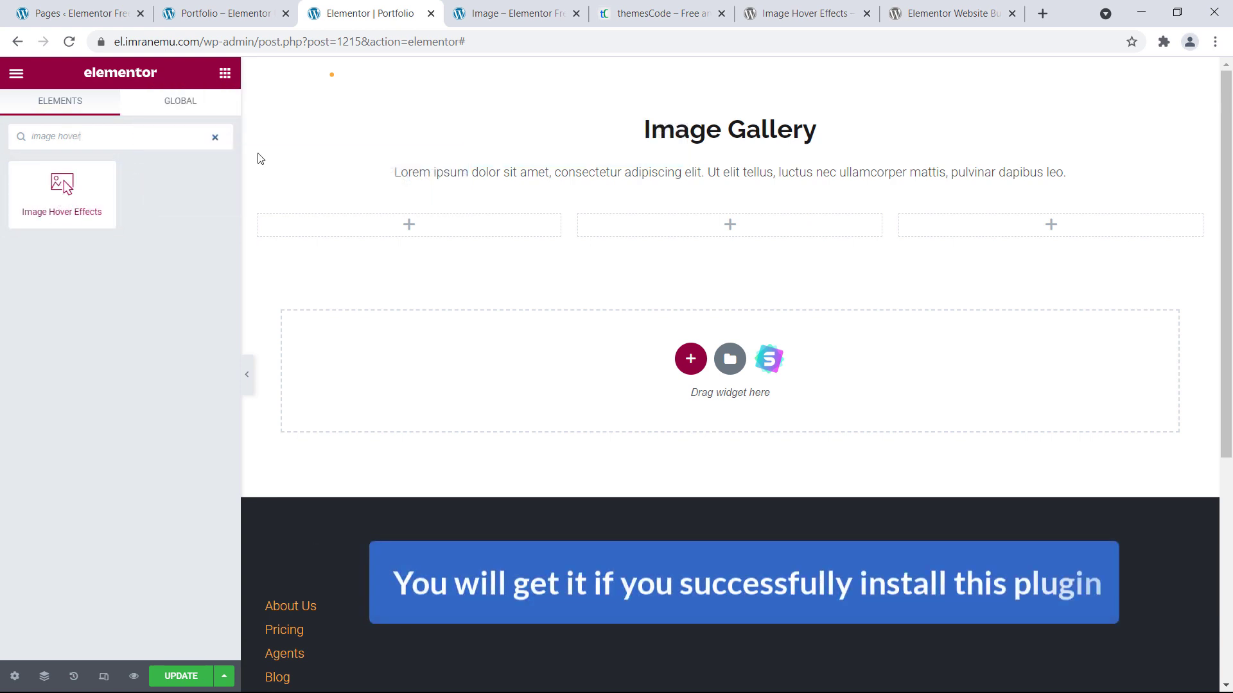
# - Check the Image Hover Effects addon's plugin page, return to the editor and place the Image Hover Effects widget in the first column
pyautogui.click(780, 14)
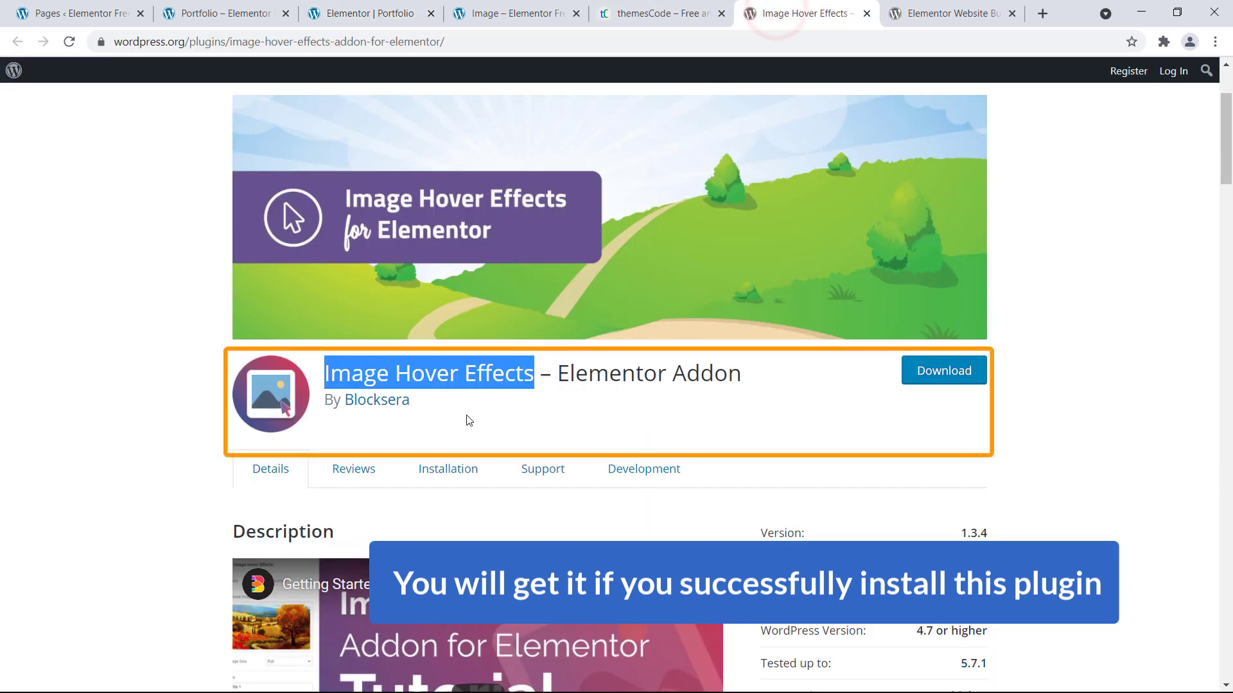
pyautogui.click(225, 13)
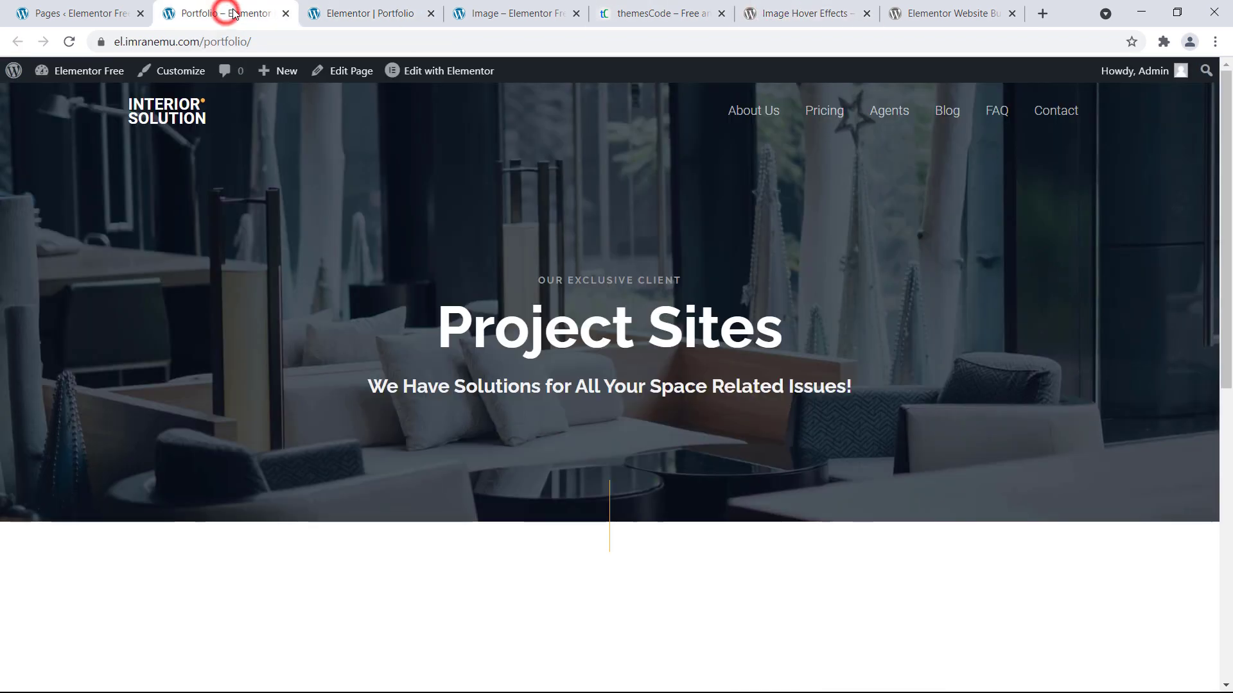
pyautogui.click(346, 13)
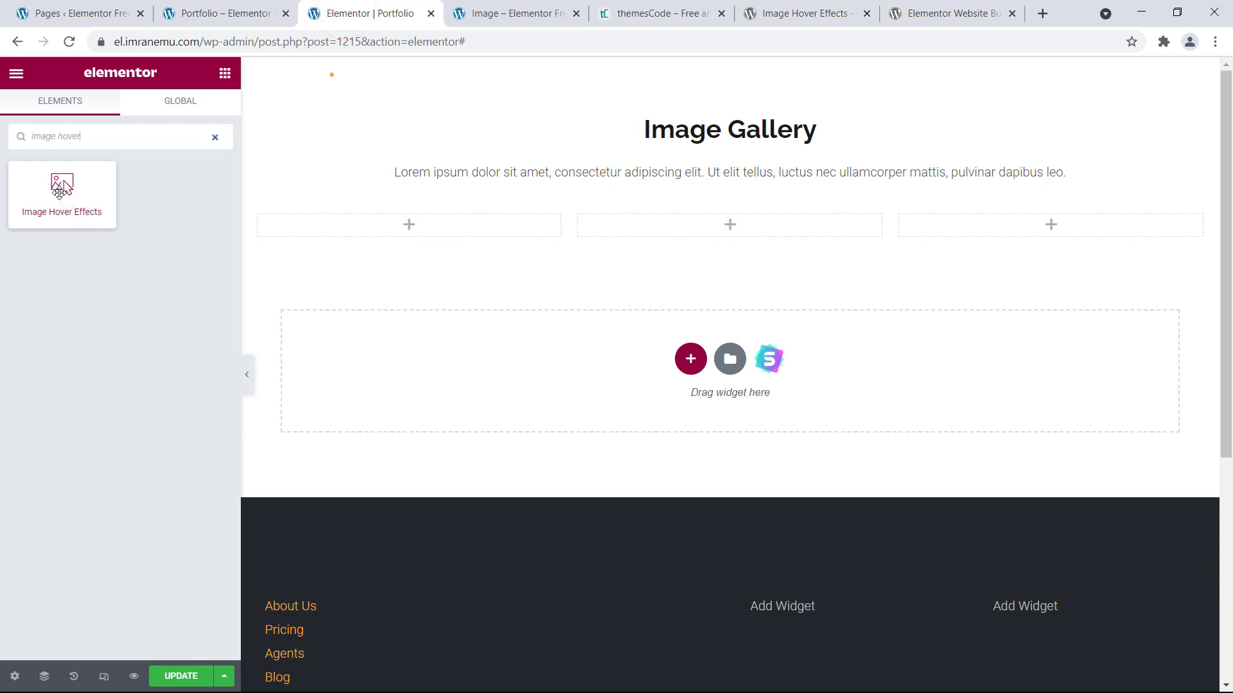
pyautogui.moveTo(61, 185); pyautogui.dragTo(380, 226)
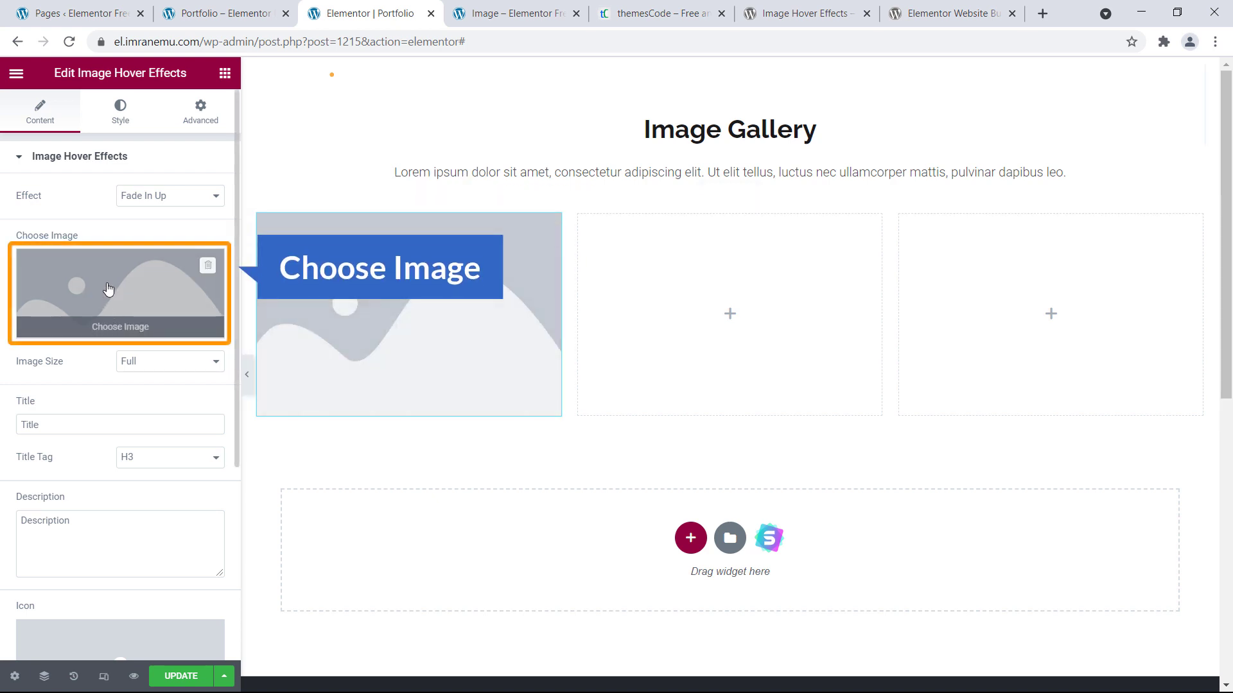
# - Browse the available hover effects and try Fade In Up and Slide Up on the first column's image widget
pyautogui.click(156, 196)
pyautogui.scroll(-10, 146, 318)
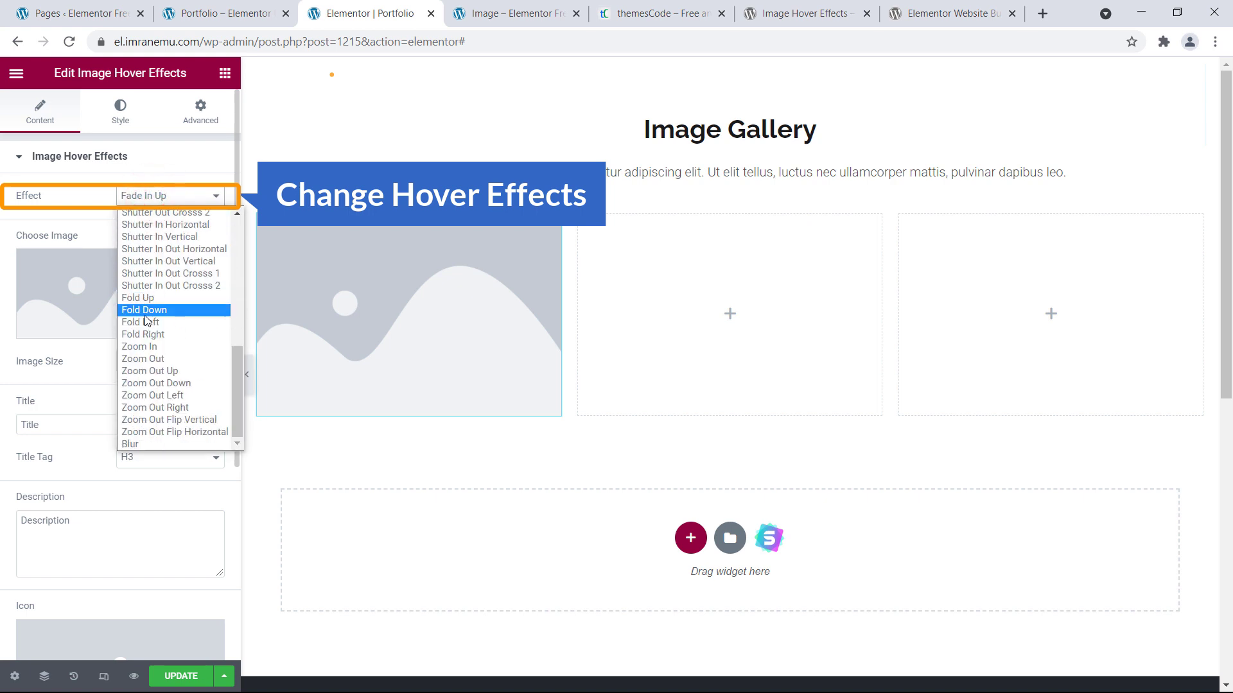
pyautogui.scroll(10, 146, 318)
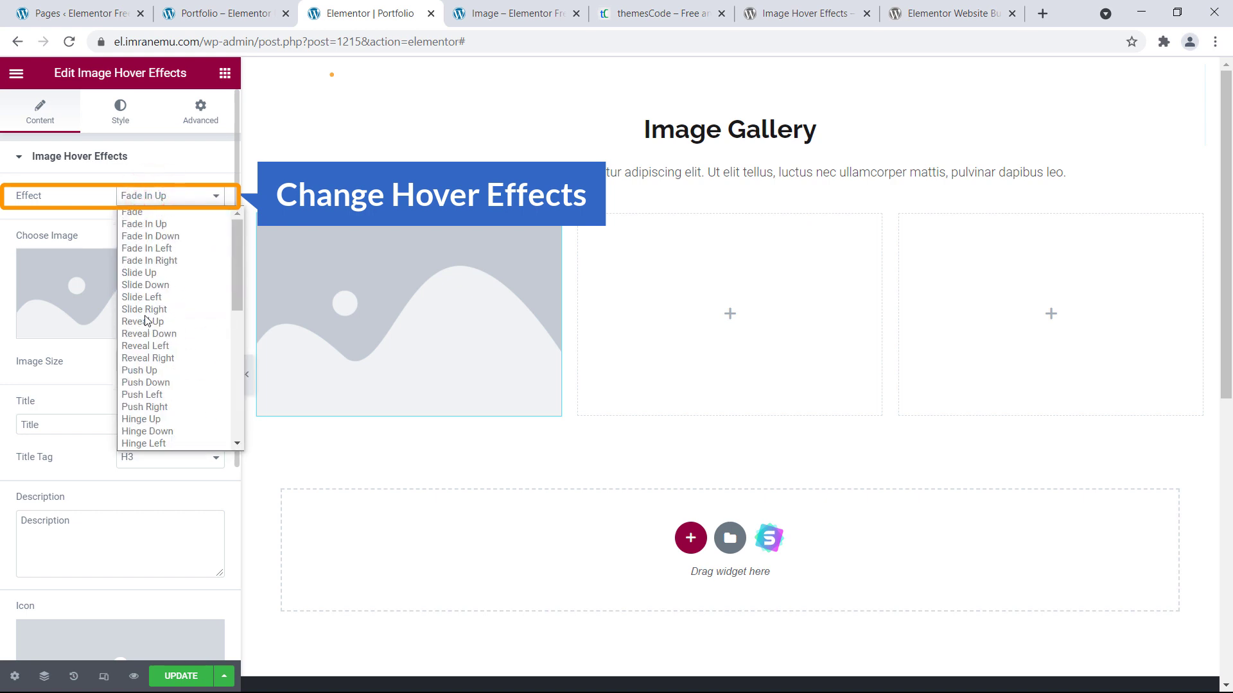
pyautogui.click(156, 223)
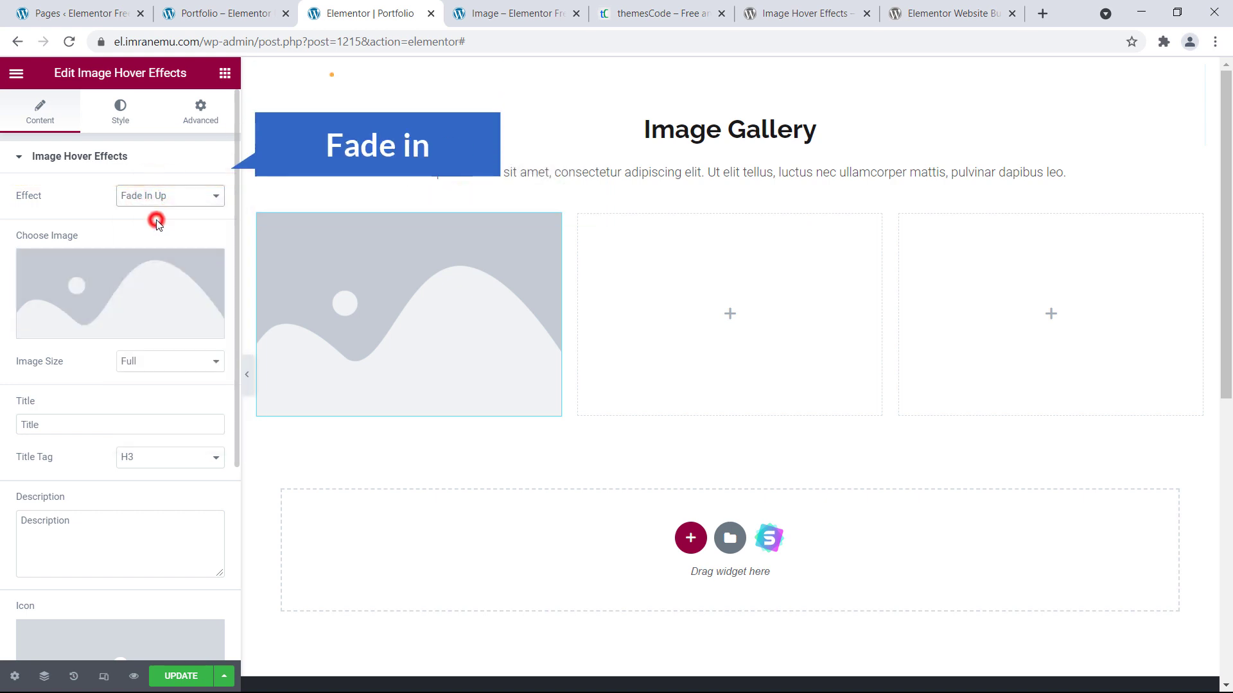
pyautogui.click(210, 203)
pyautogui.click(179, 273)
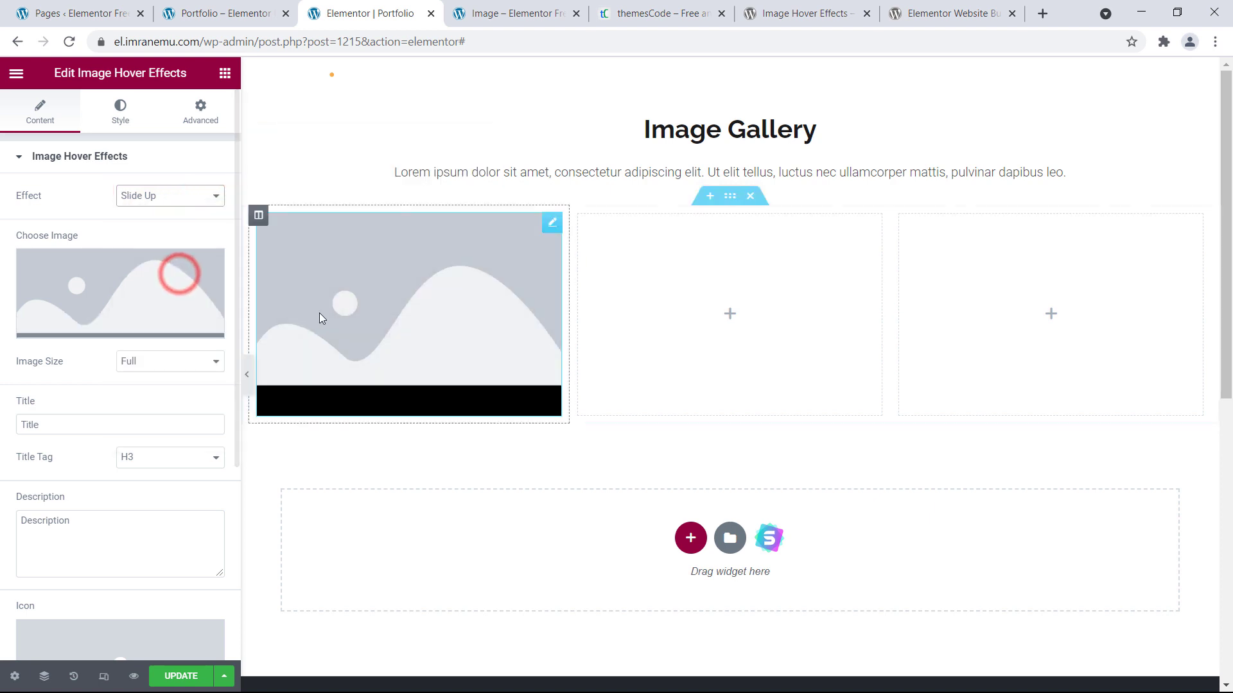
# - Try the Push Up, Fold Left and Shutter In Out Vertical hover effects on the first column's image widget
pyautogui.click(171, 196)
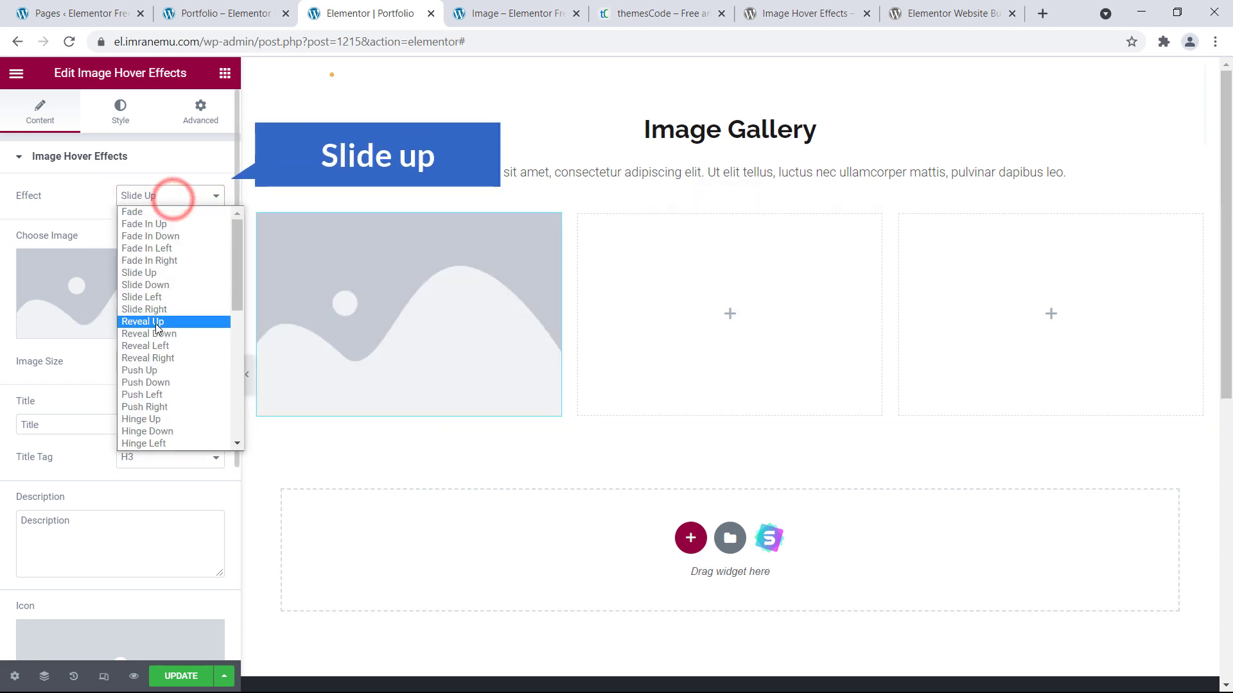
pyautogui.click(145, 371)
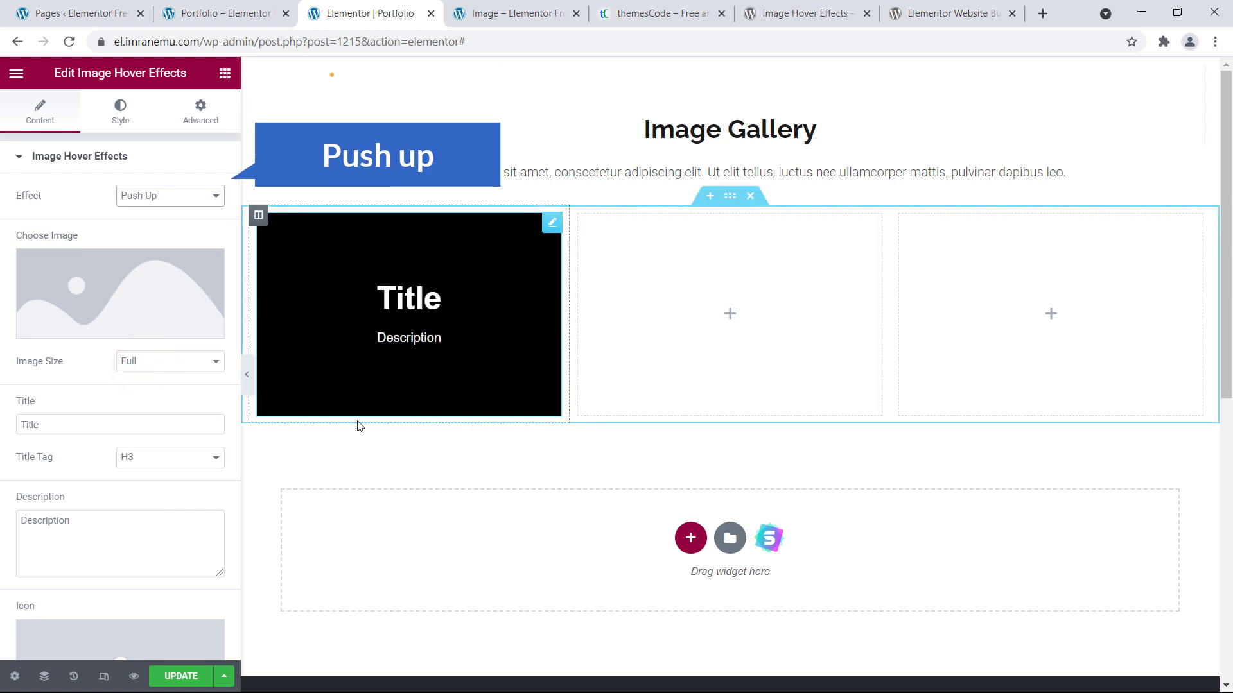
pyautogui.click(199, 196)
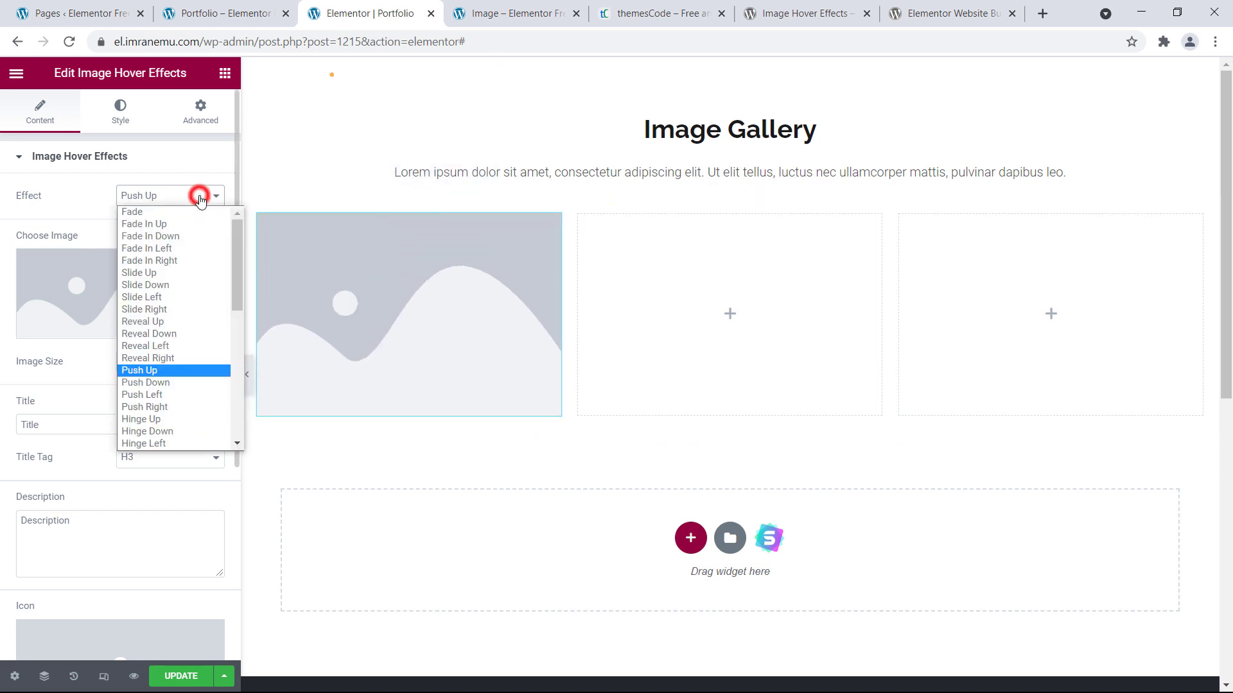
pyautogui.scroll(-6, 164, 367)
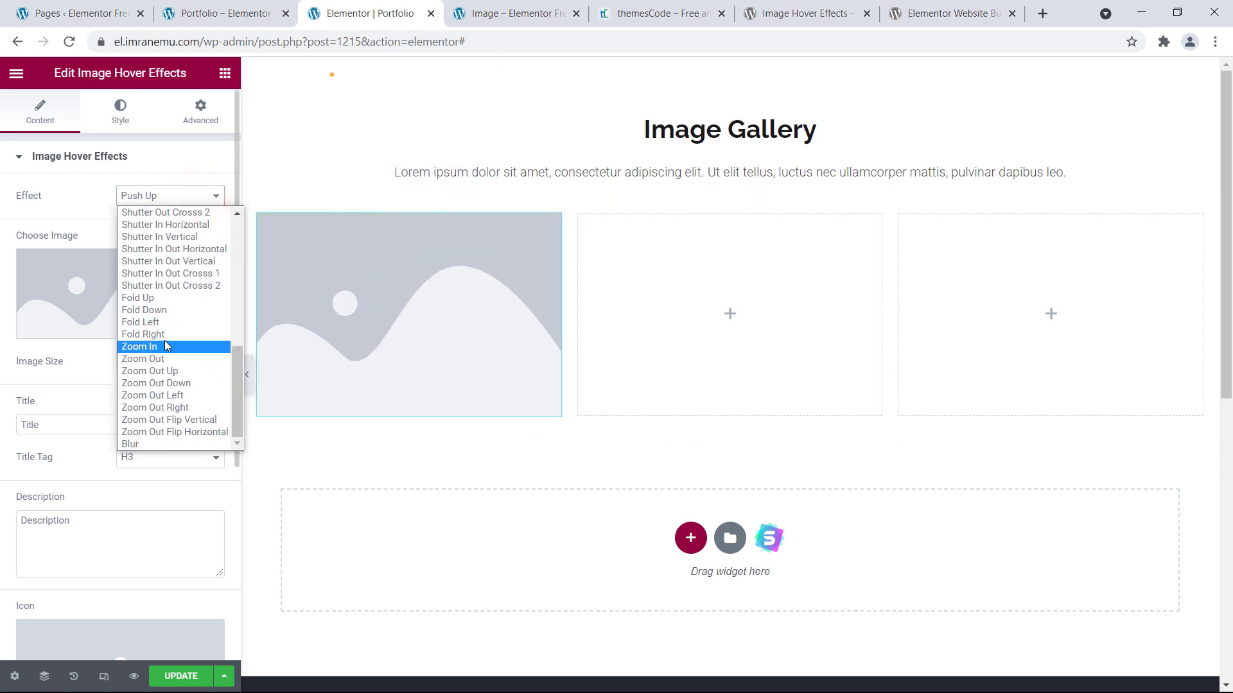
pyautogui.click(163, 324)
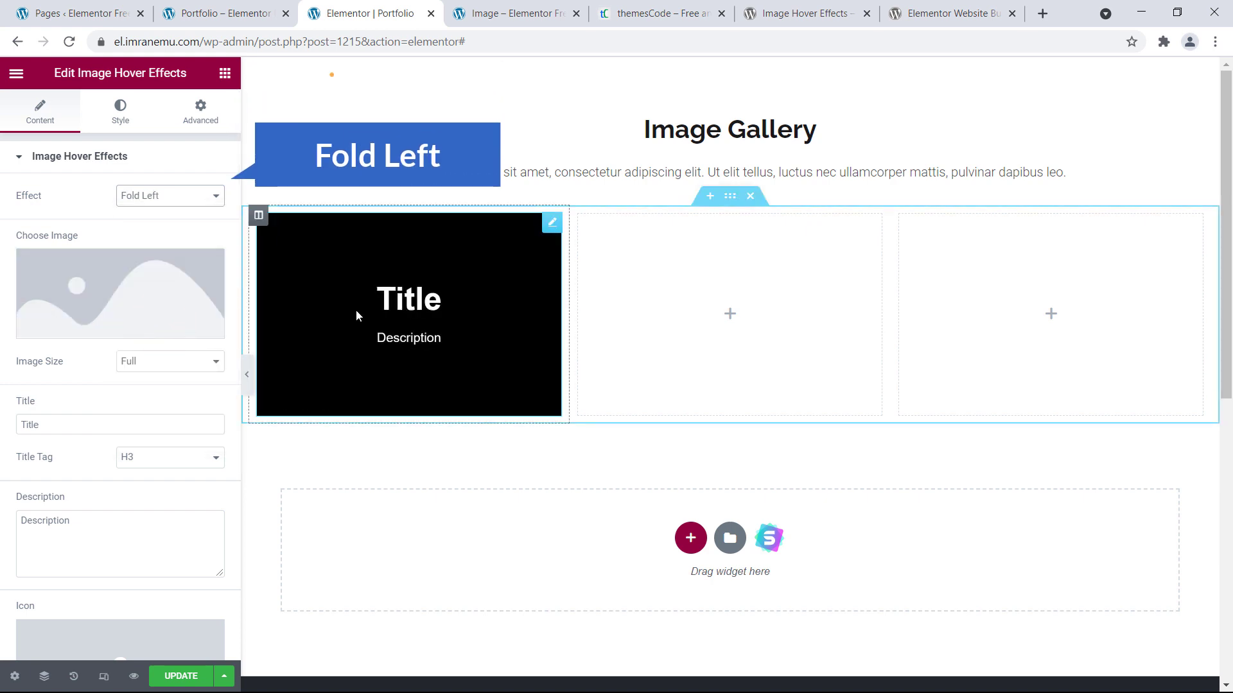
pyautogui.click(199, 198)
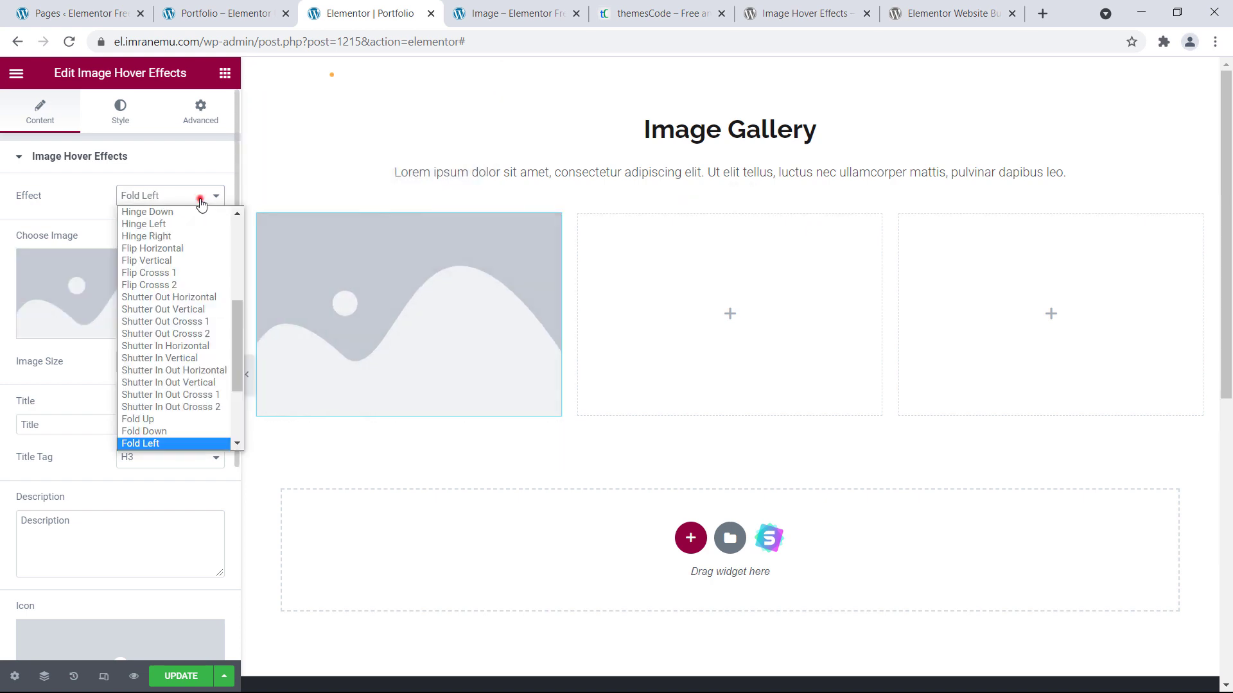
pyautogui.click(154, 382)
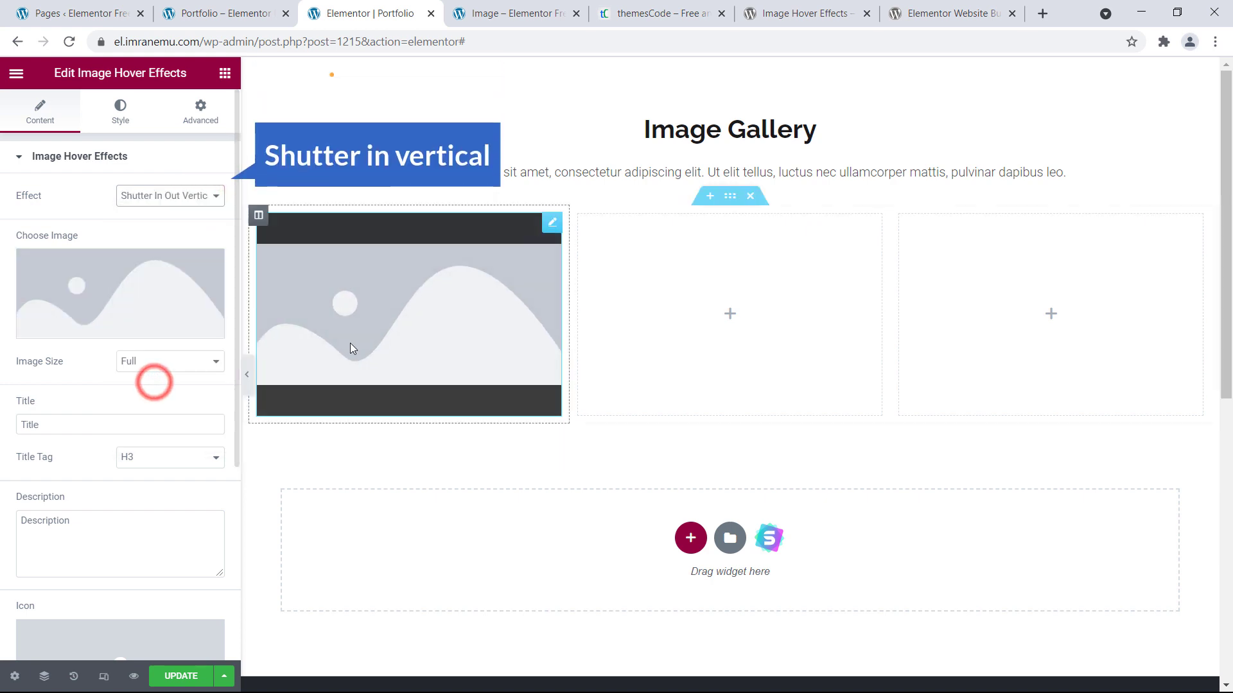
# - Set the first image widget's hover effect to Push Down
pyautogui.click(187, 196)
pyautogui.scroll(-3, 175, 347)
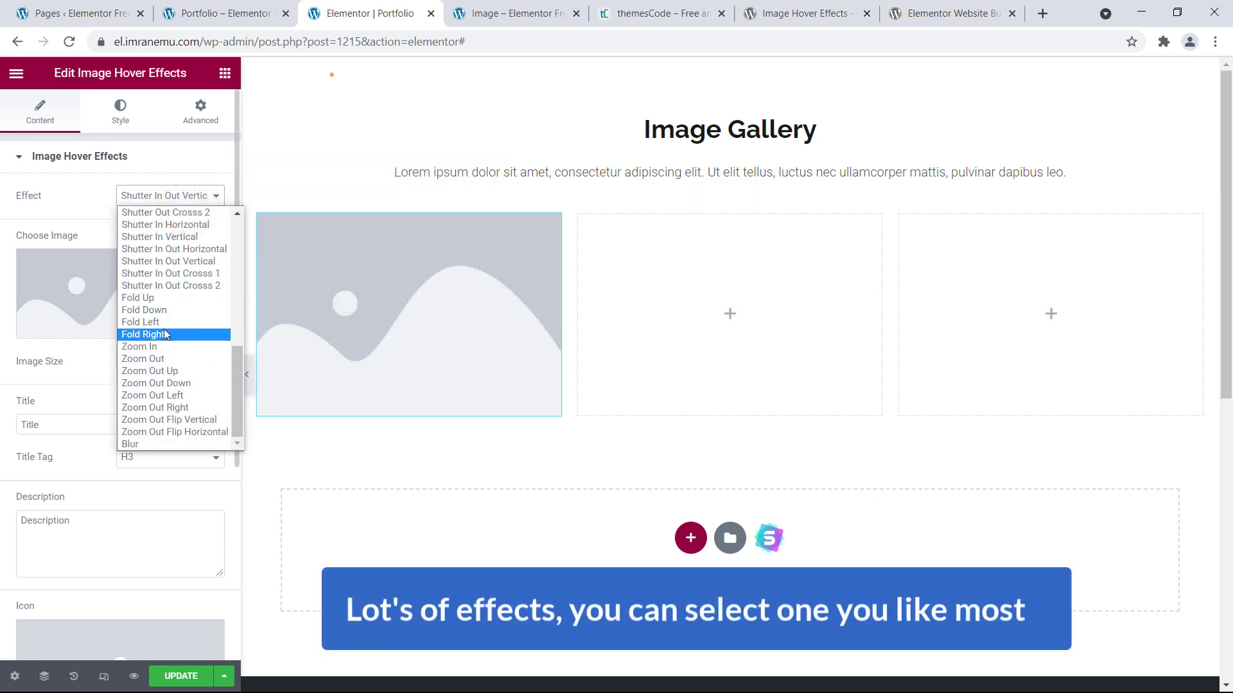
pyautogui.scroll(5, 165, 330)
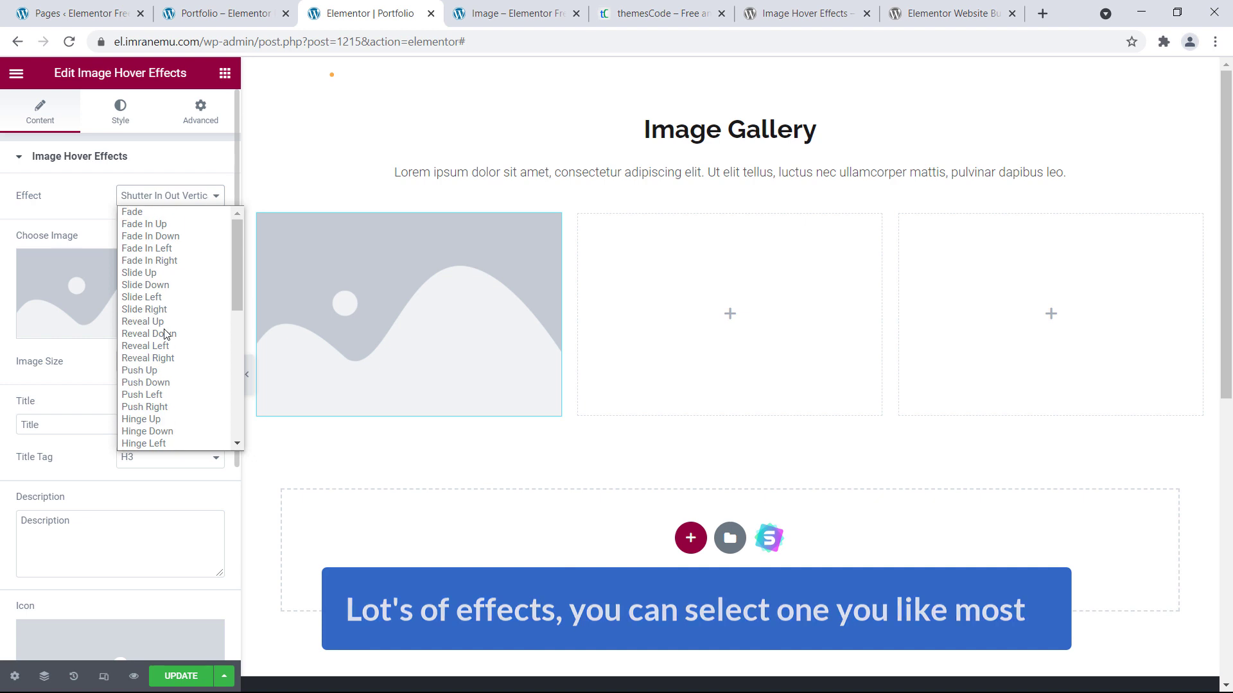
pyautogui.click(161, 382)
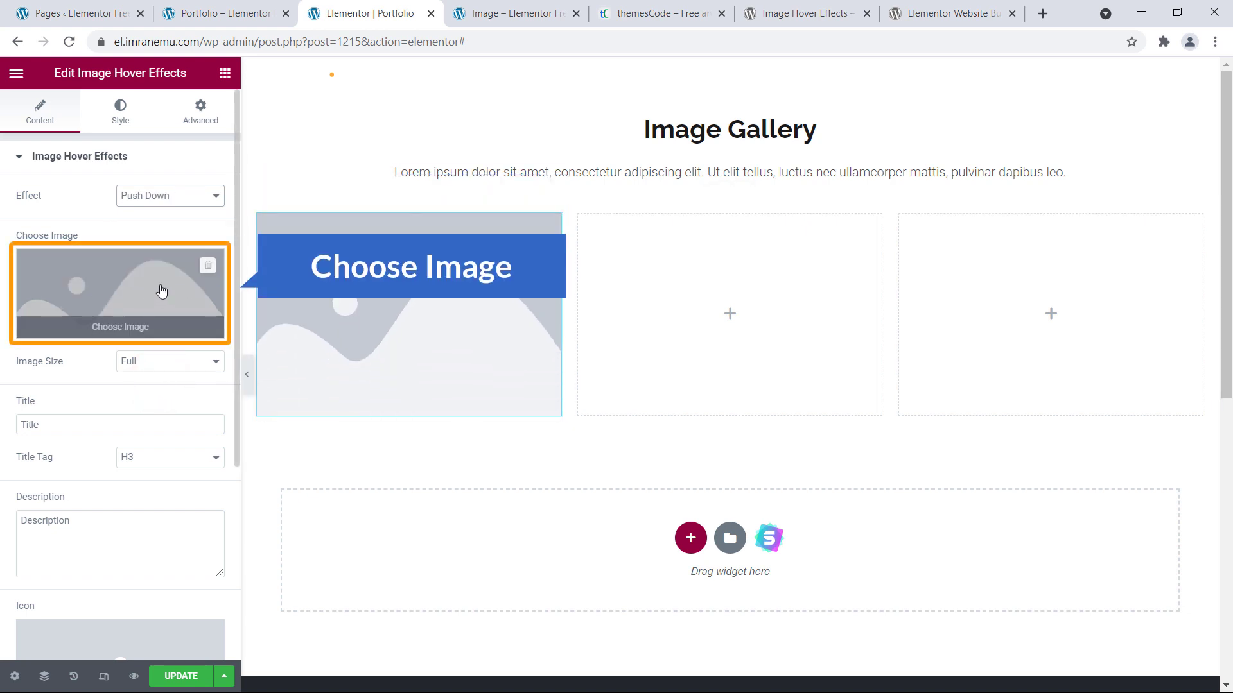
# - Insert the bedroom image bedroom-1-1.jpg from the media library into the first Image Hover Effects widget
pyautogui.click(138, 296)
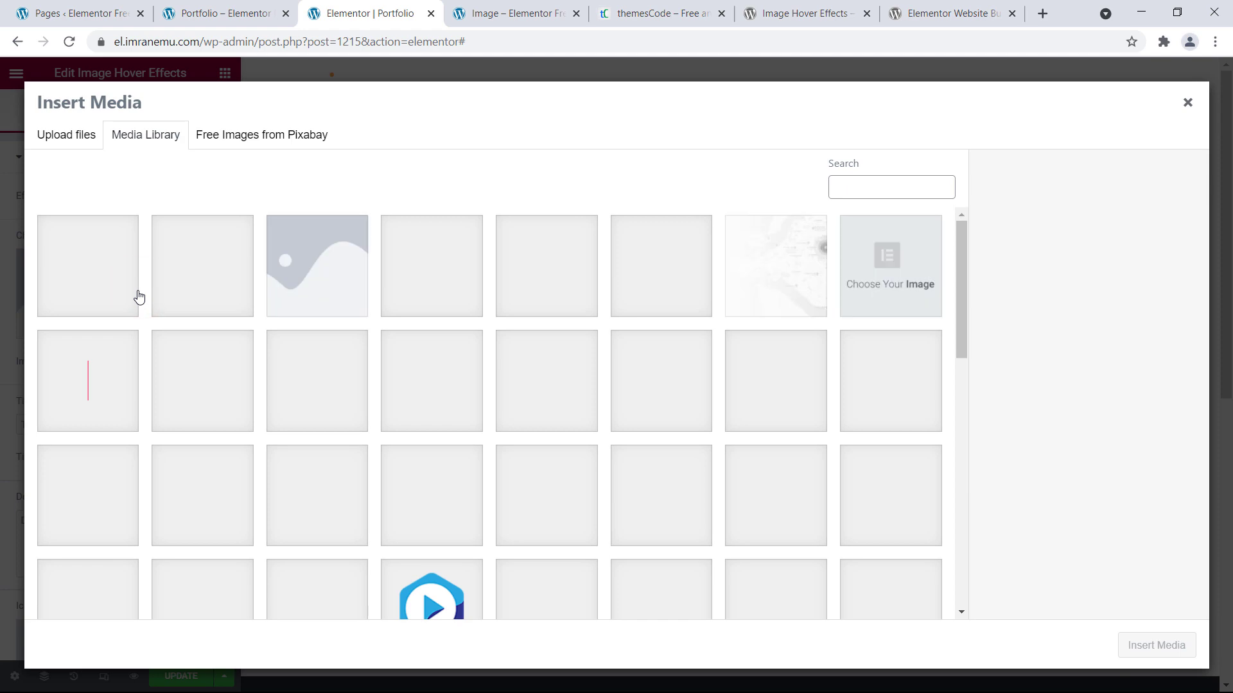
pyautogui.scroll(-6, 220, 338)
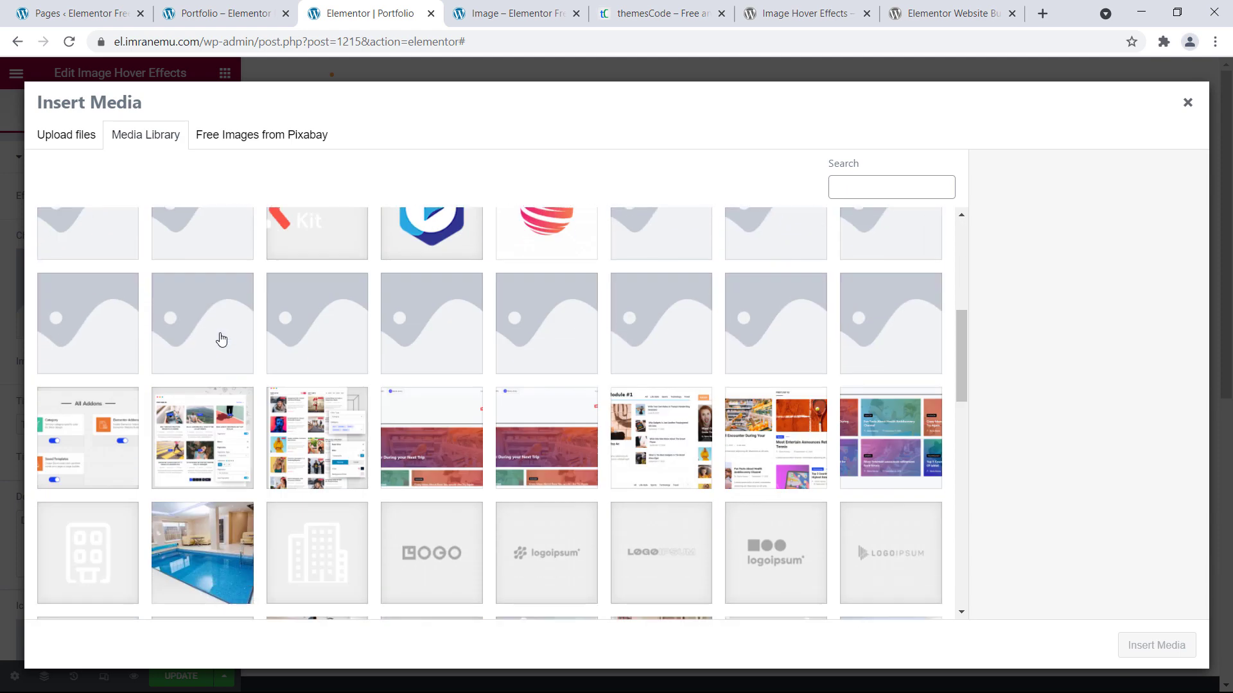
pyautogui.scroll(-5, 220, 338)
pyautogui.click(385, 399)
pyautogui.click(80, 303)
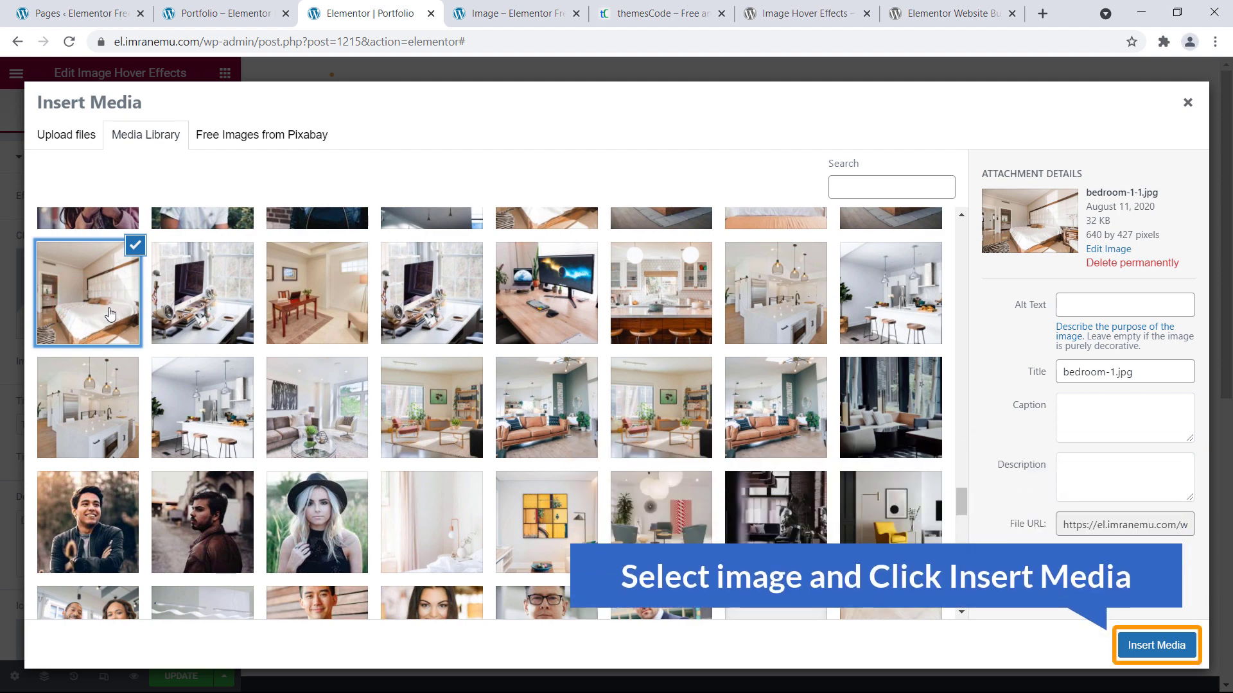
pyautogui.click(1134, 644)
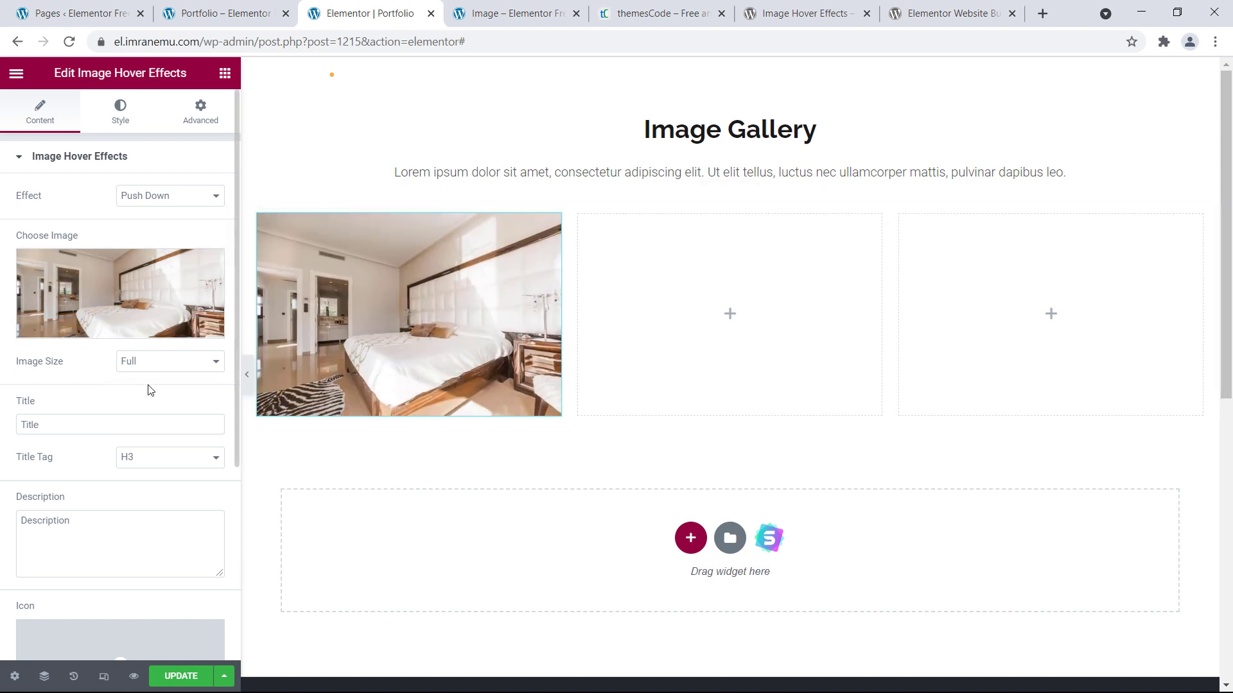
pyautogui.click(174, 365)
pyautogui.click(174, 365)
pyautogui.click(174, 365)
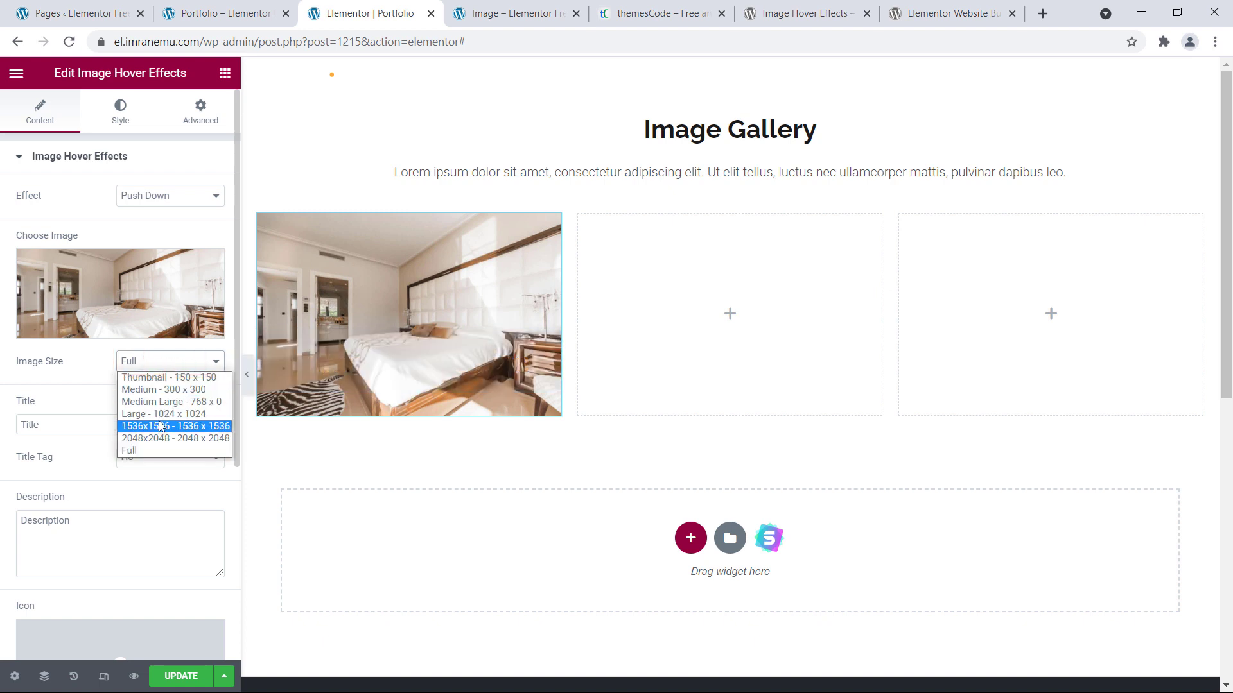
pyautogui.click(77, 368)
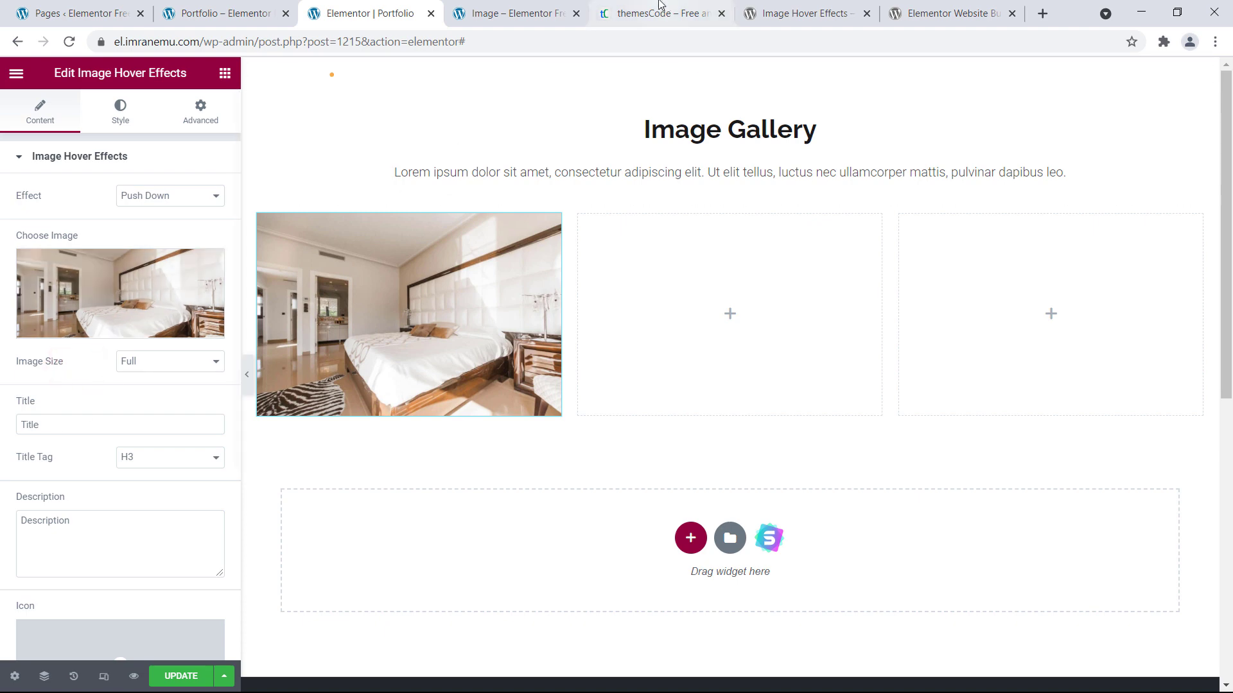
# - Set the first image widget's title to "Lorem Ipsum" and keep H3 as its title tag
pyautogui.click(518, 17)
pyautogui.moveTo(330, 291)
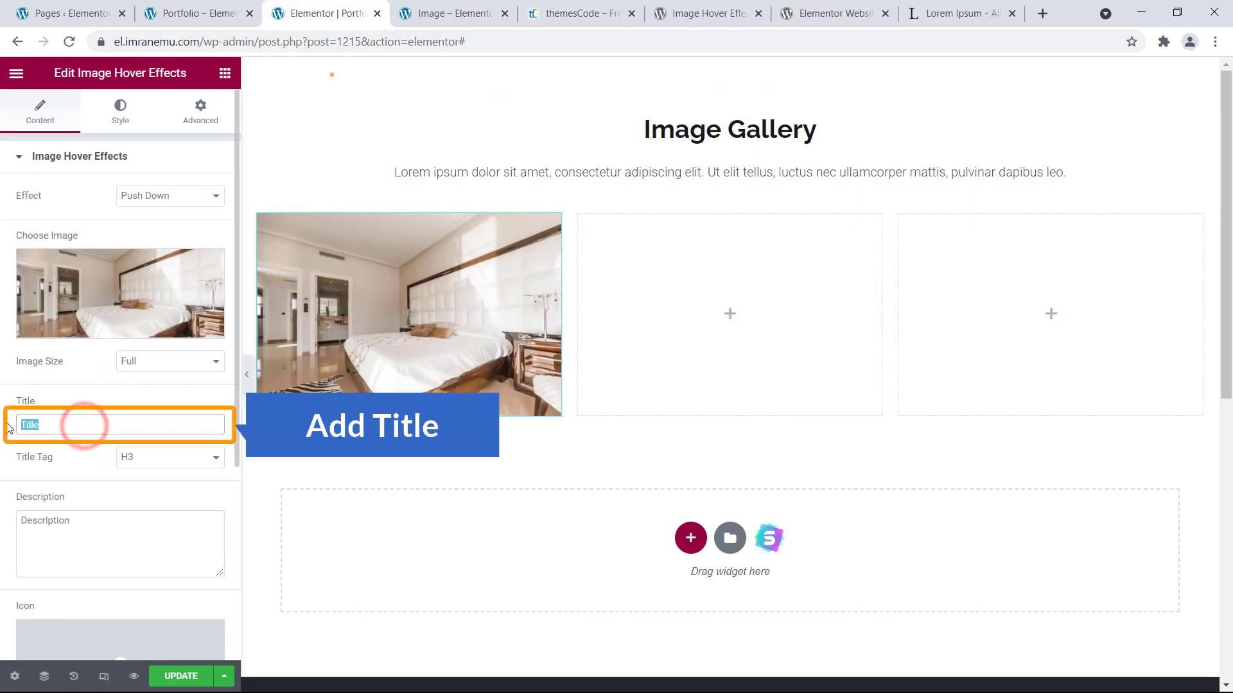
pyautogui.write('Lorem Ipsum')
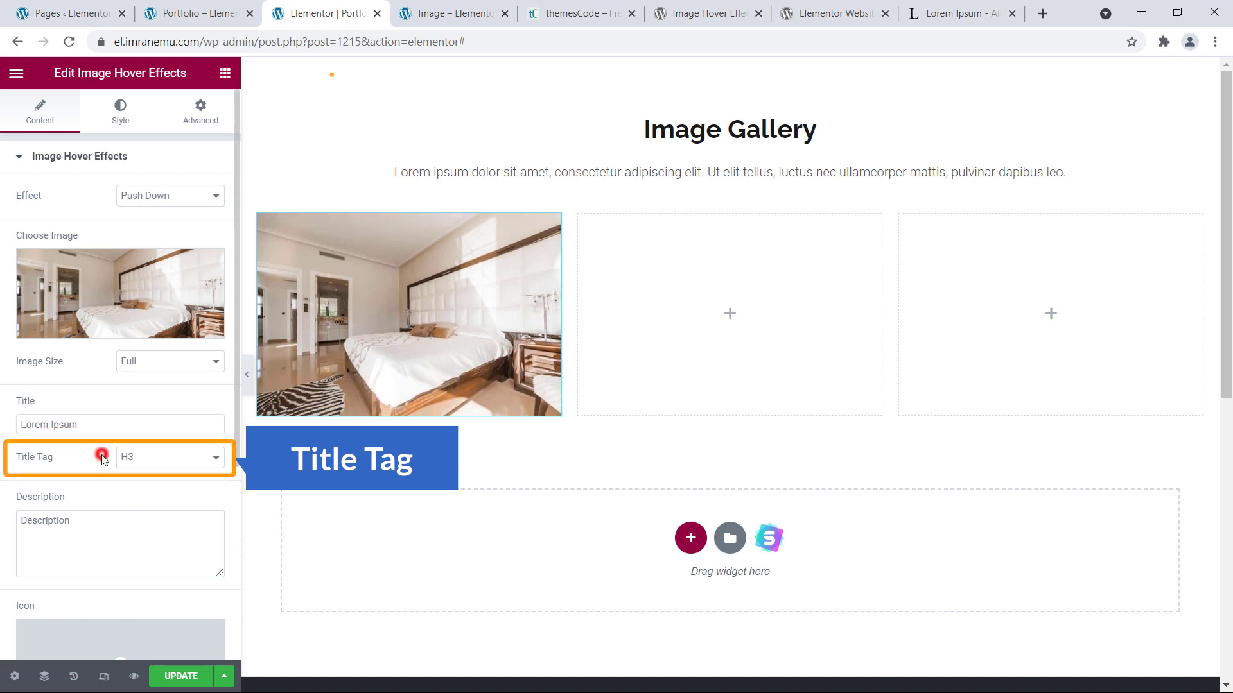
pyautogui.click(149, 460)
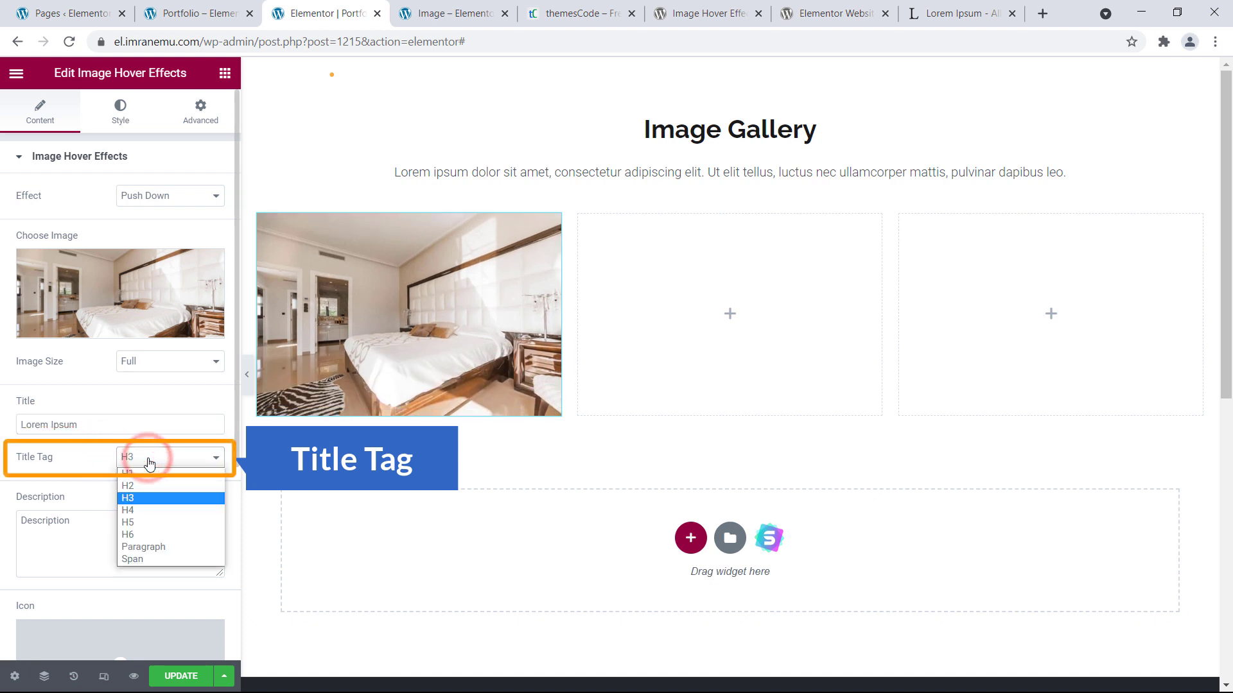
pyautogui.click(86, 458)
# - Replace the widget's description with the passage from "Lorem Ipsum is simply dummy text" to "took a galley of type and scrambled"
pyautogui.scroll(-5, 84, 423)
pyautogui.moveTo(74, 233); pyautogui.dragTo(52, 229)
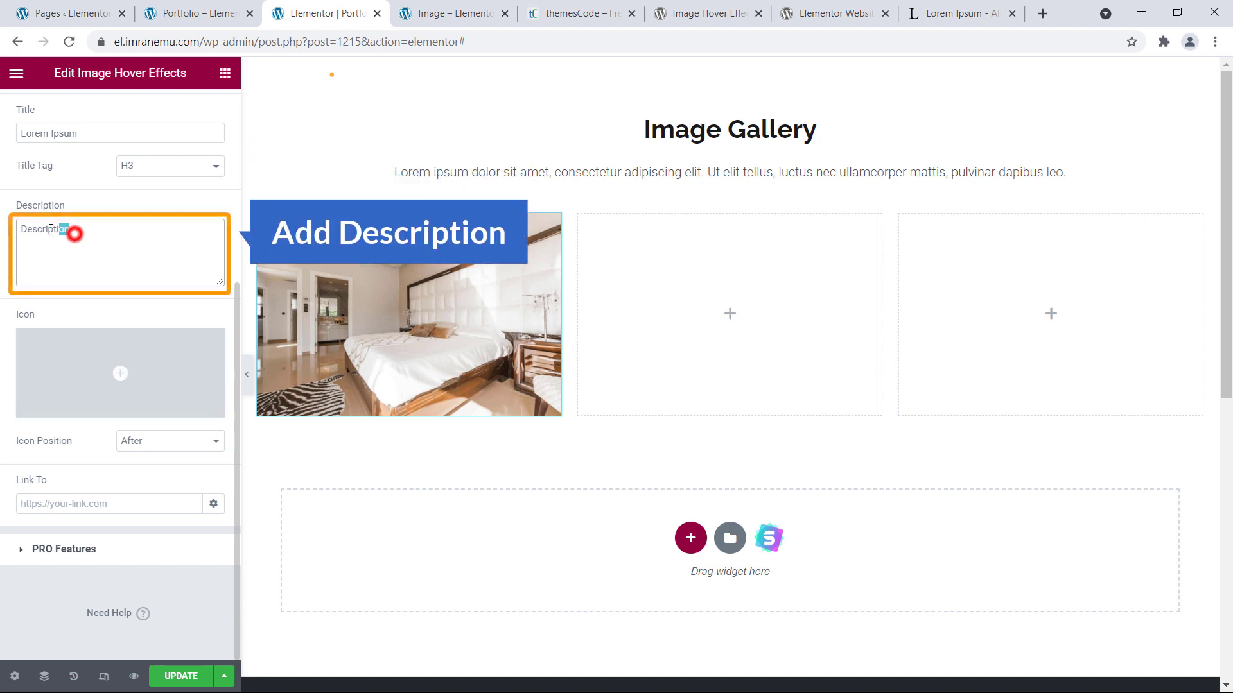
pyautogui.write("Lorem Ipsum is simply dummy text of the printing and typesetting industry. Lorem Ipsum has been the industry's standard dummy text ever since the 1500s, when an unknown printer took a galley of type and scrambled")
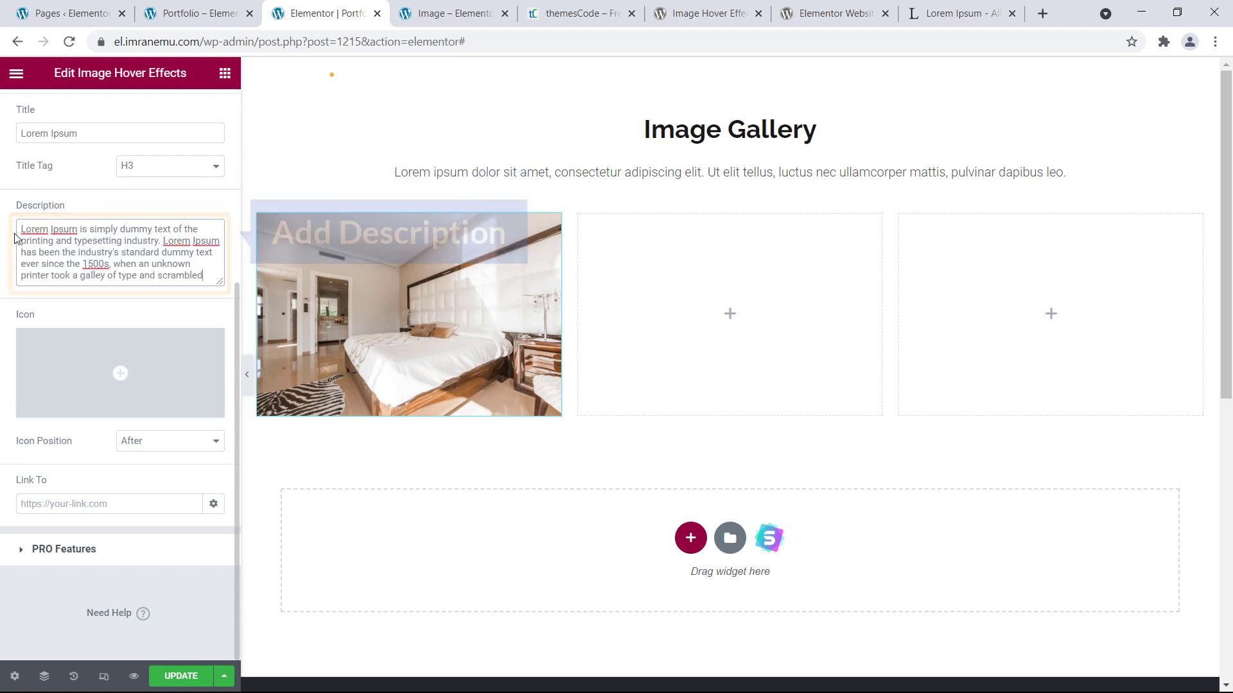
pyautogui.moveTo(404, 303)
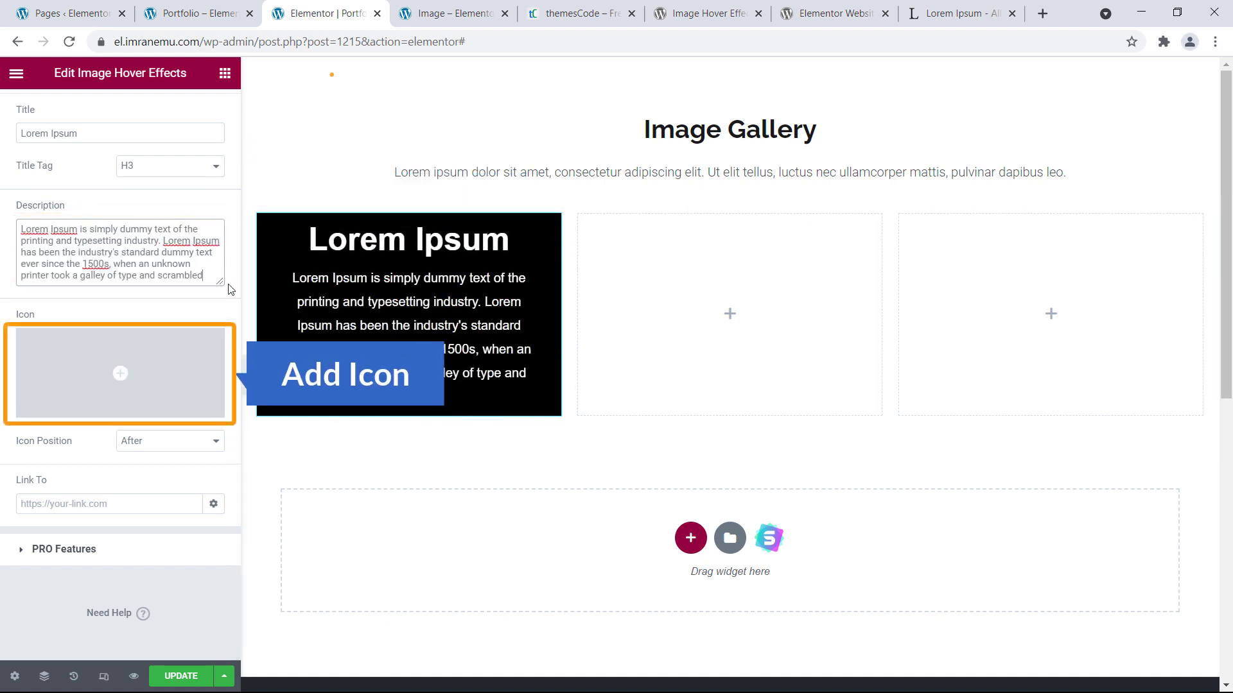
# - Insert the Eye icon from the icon library into the first widget and set the icon position to Before
pyautogui.click(122, 379)
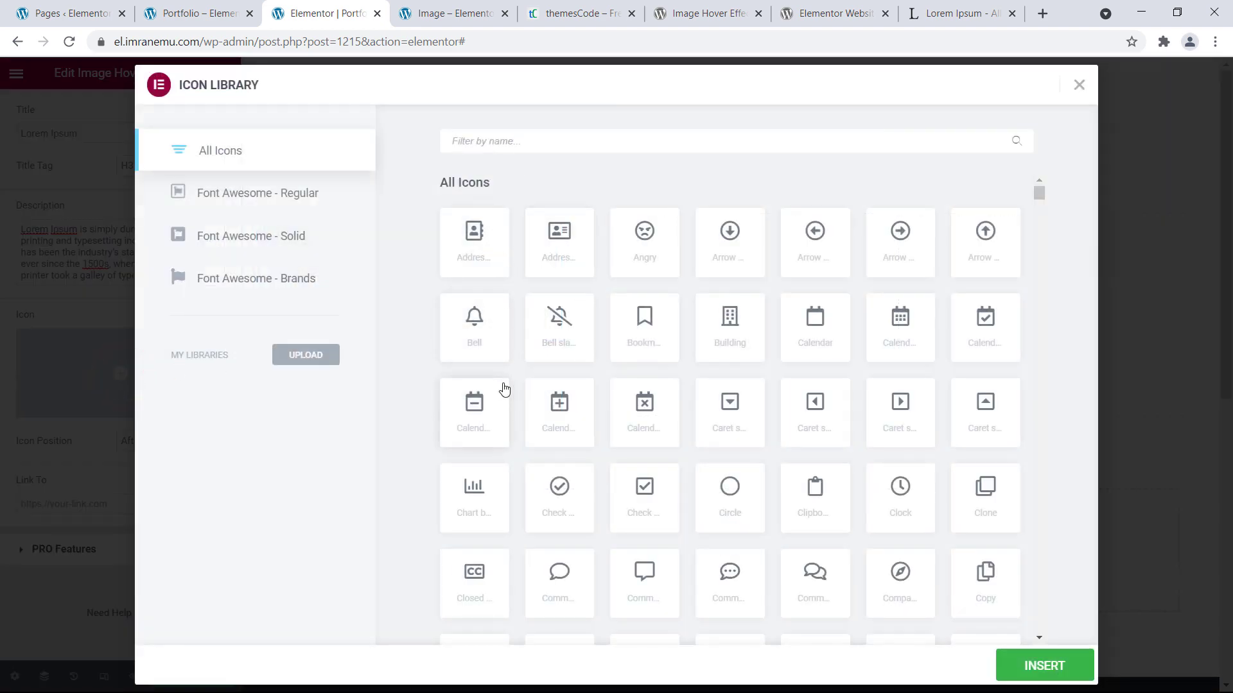
pyautogui.scroll(-3, 537, 406)
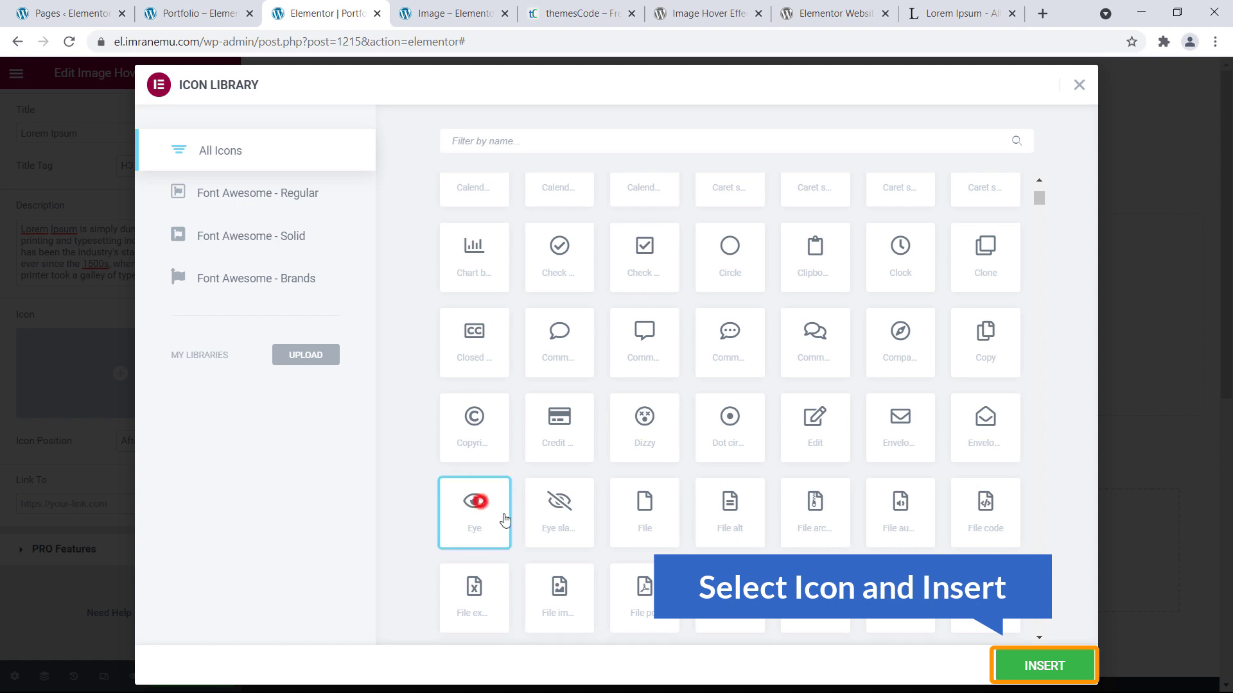
pyautogui.click(1057, 667)
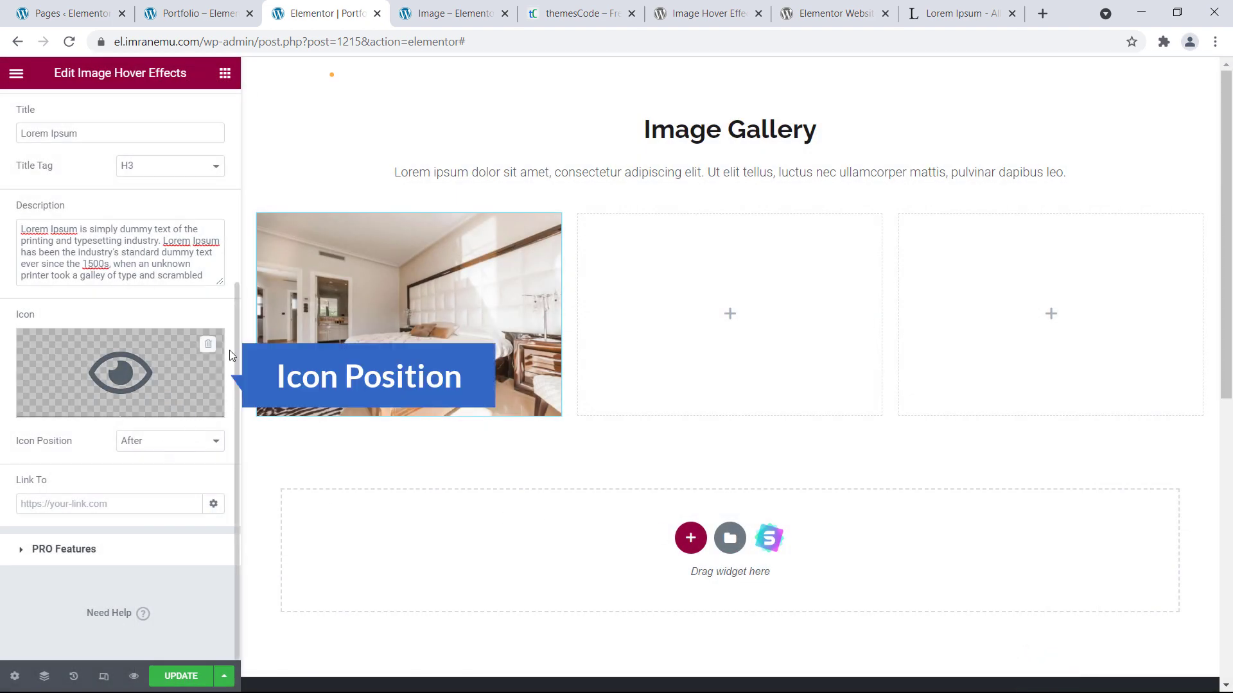
pyautogui.moveTo(324, 298)
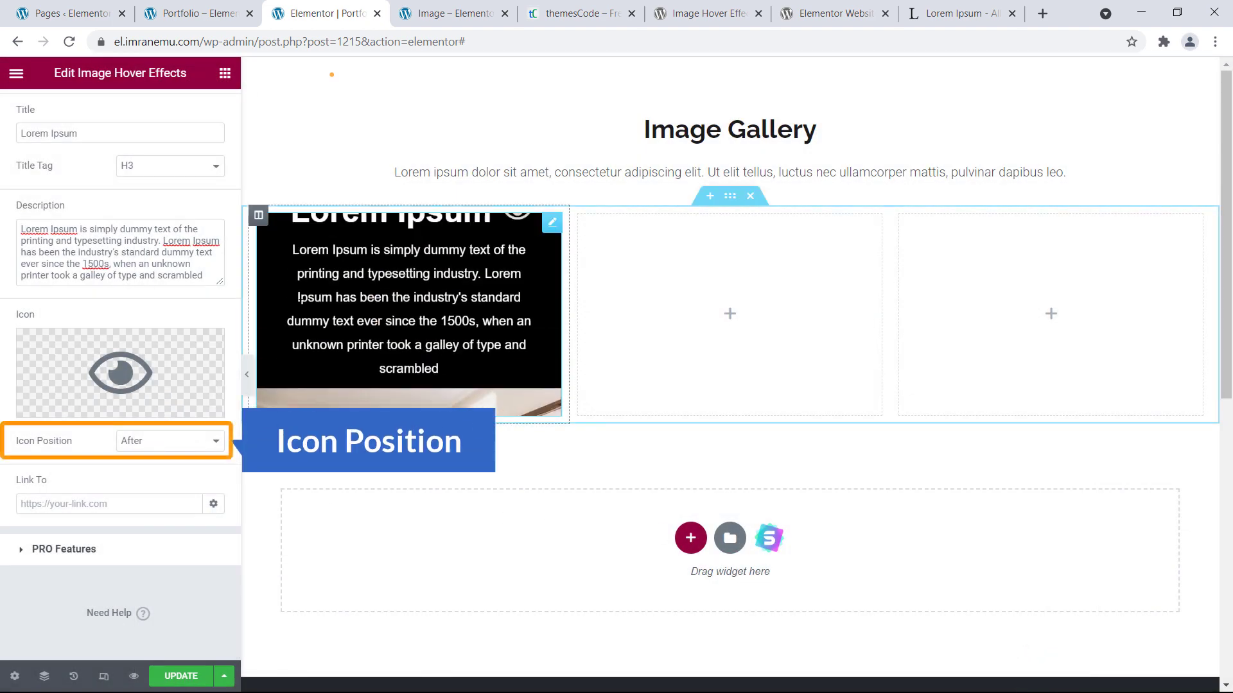
pyautogui.click(171, 440)
pyautogui.click(157, 462)
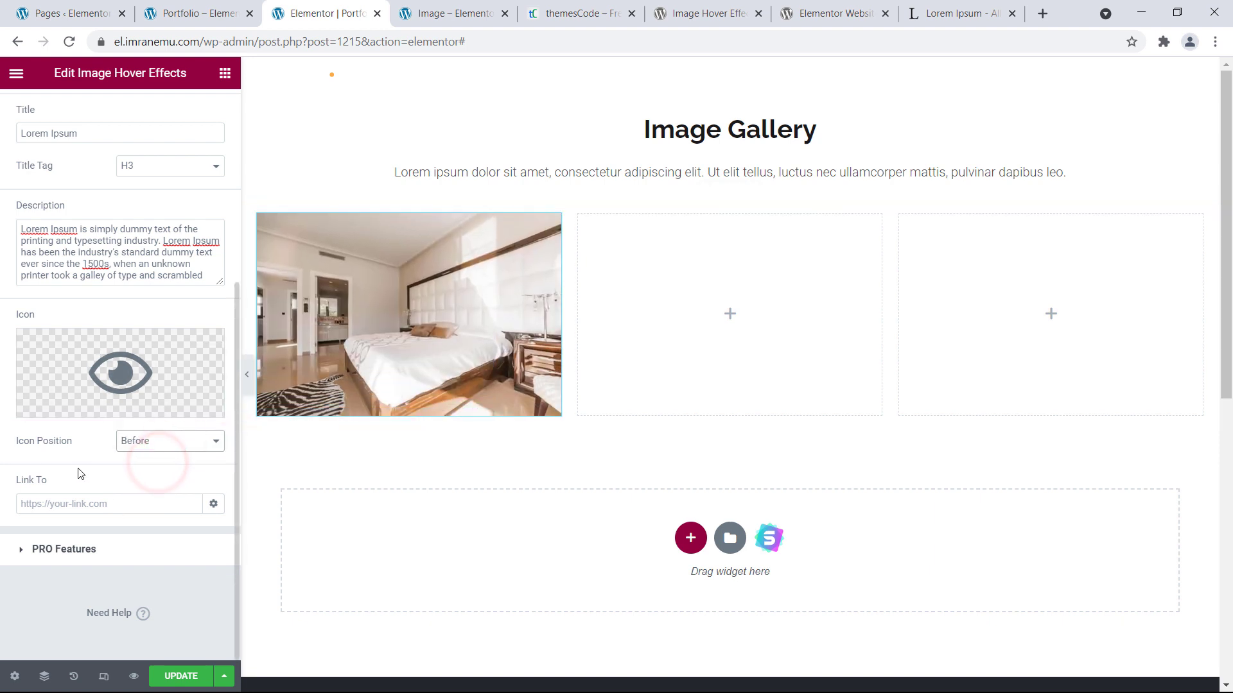
pyautogui.click(88, 505)
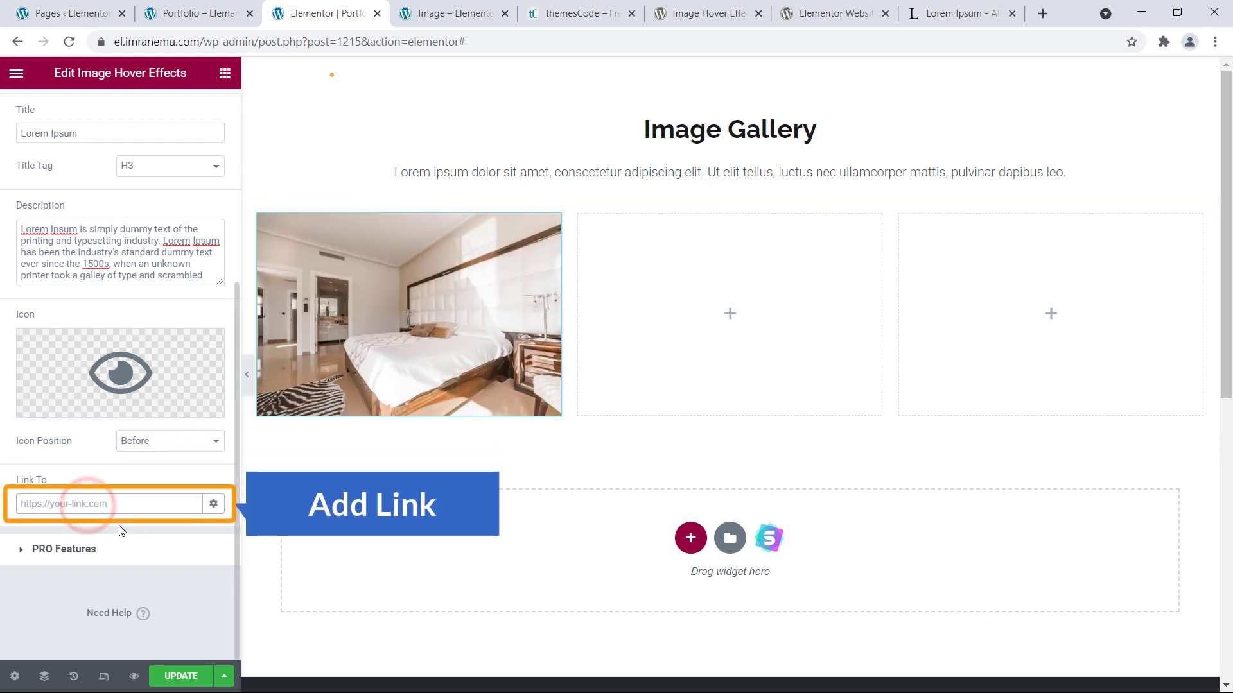
pyautogui.click(576, 11)
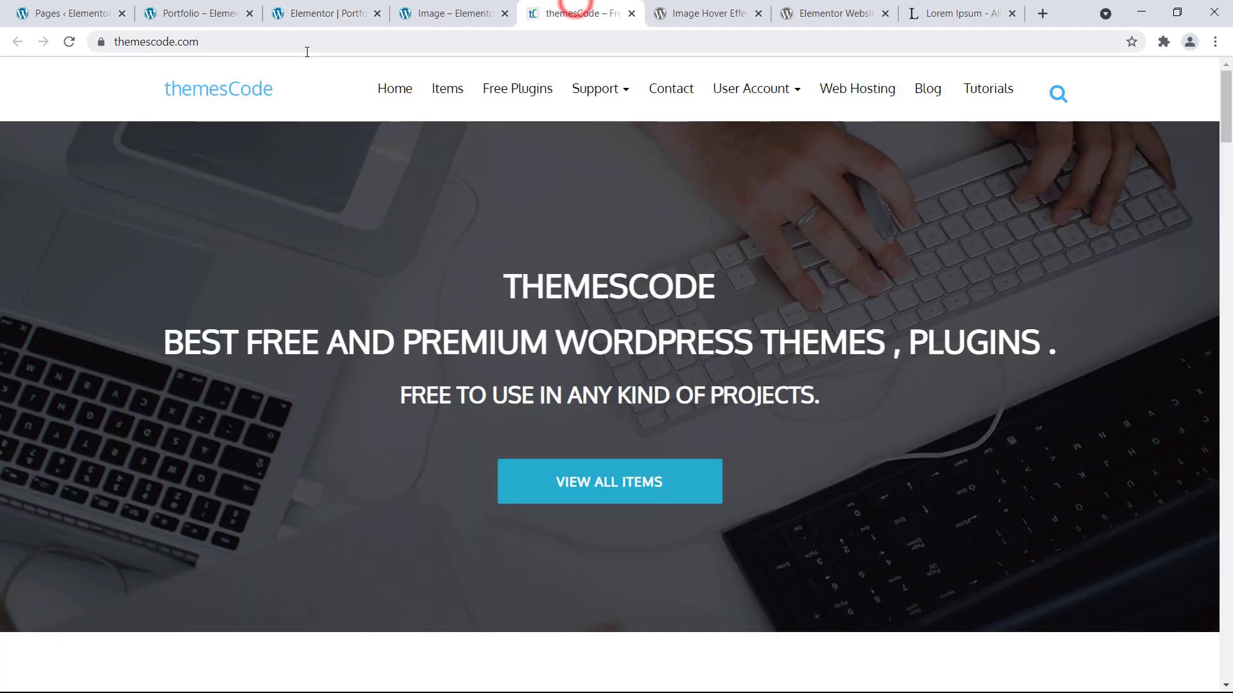
pyautogui.click(183, 42)
pyautogui.rightClick(183, 42)
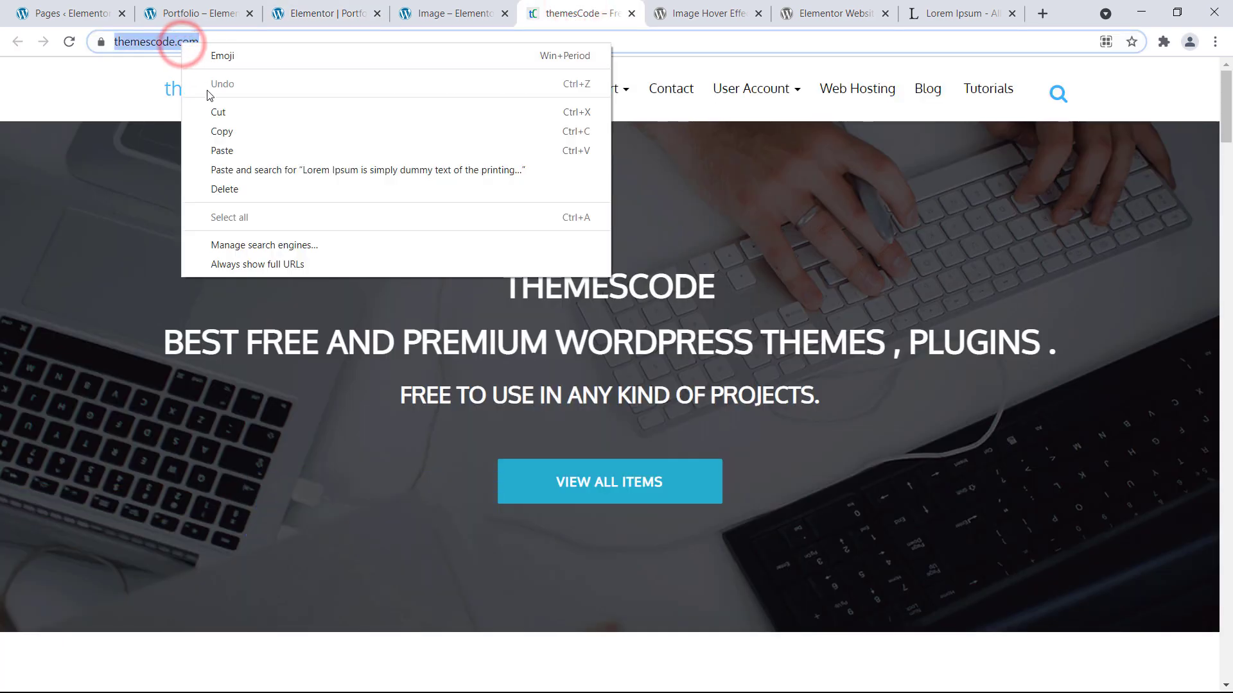
pyautogui.click(222, 133)
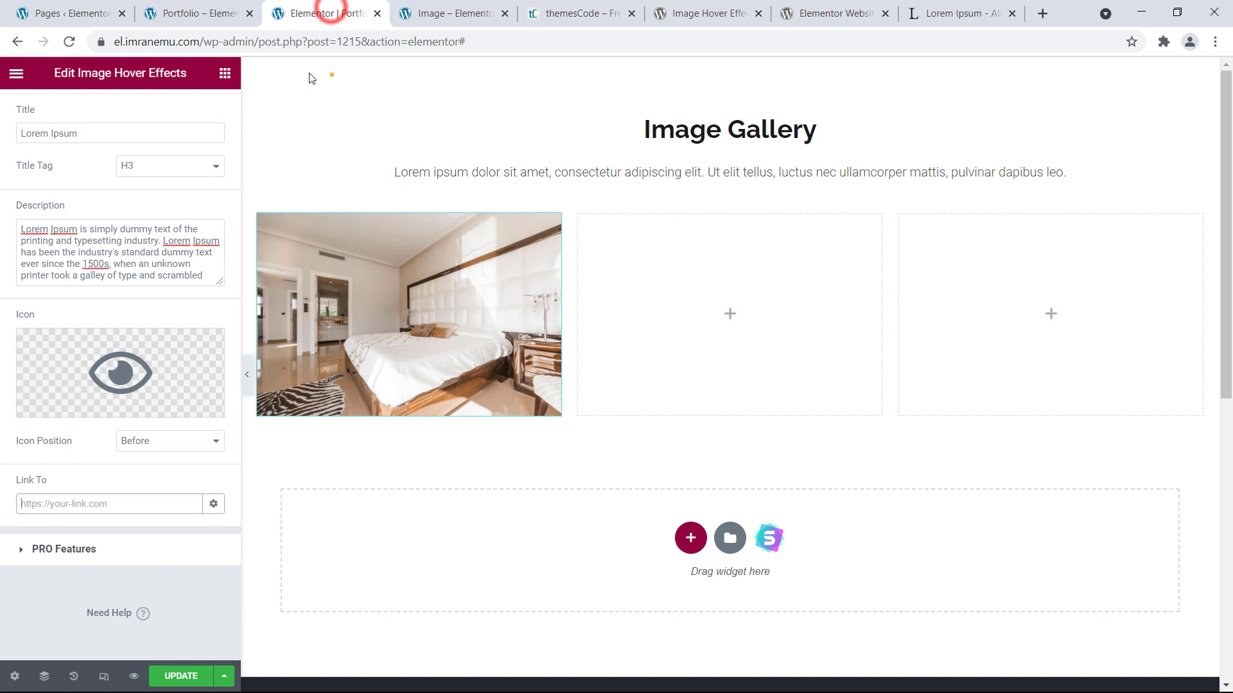
pyautogui.click(327, 12)
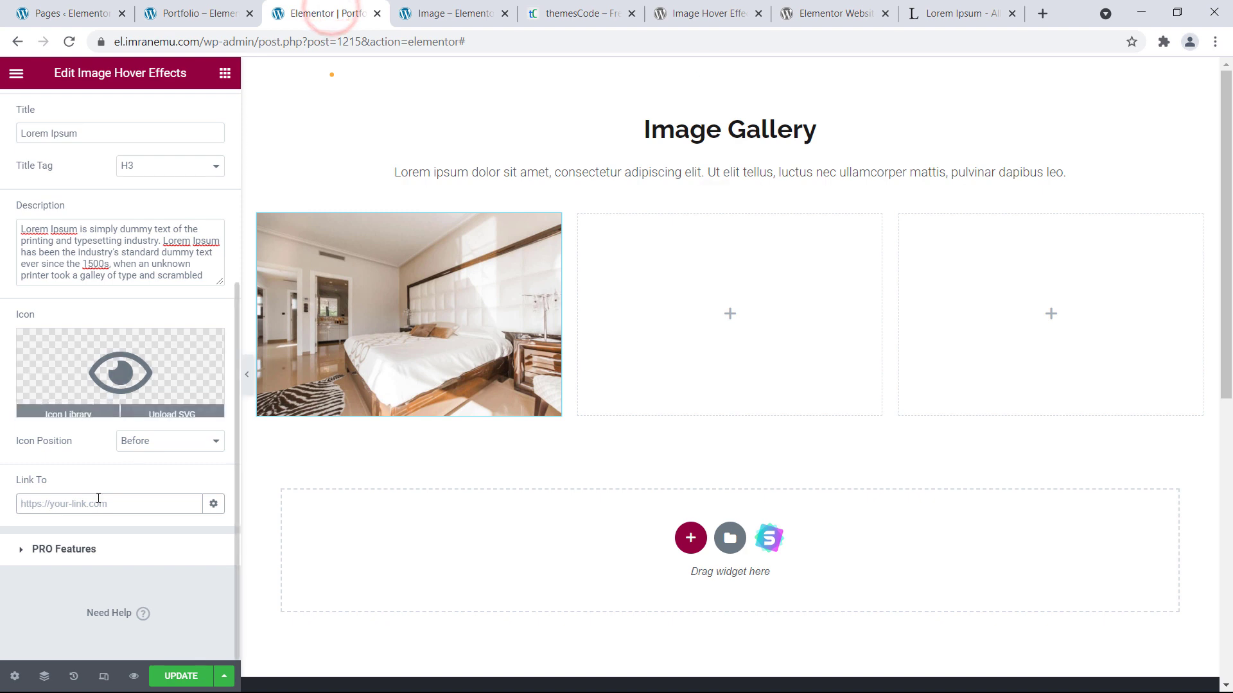
pyautogui.click(98, 502)
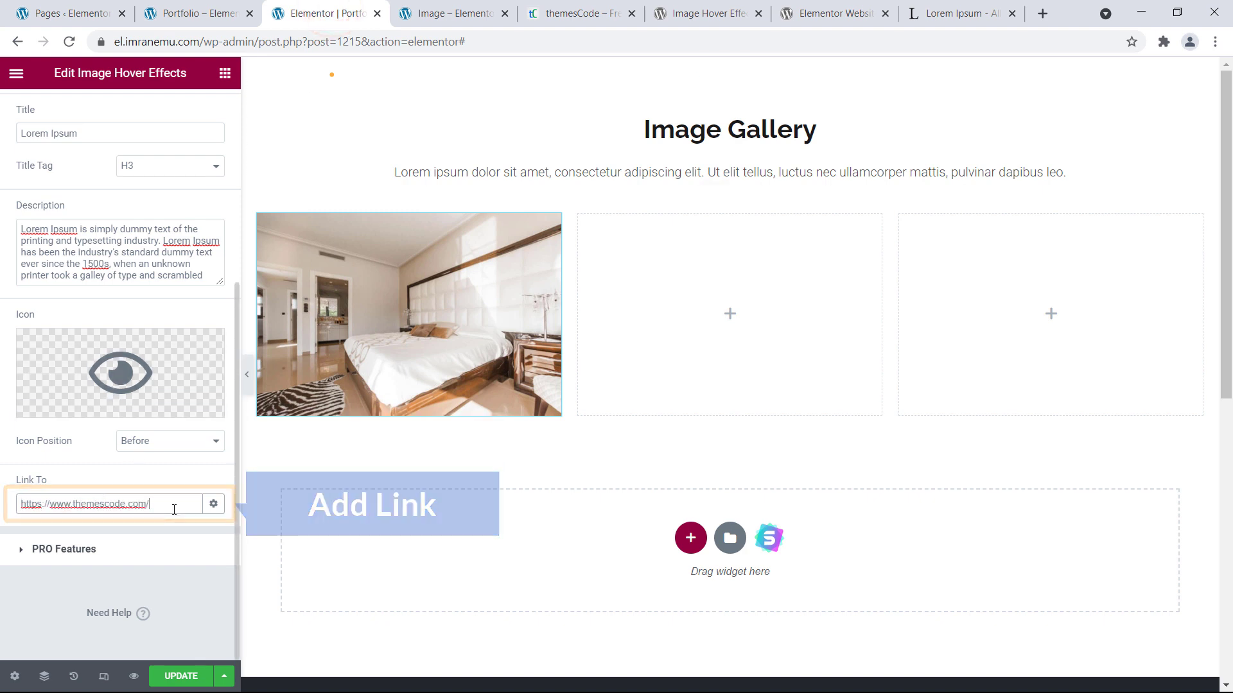
# - Set the widget's themesCode link to open in a new window
pyautogui.click(213, 507)
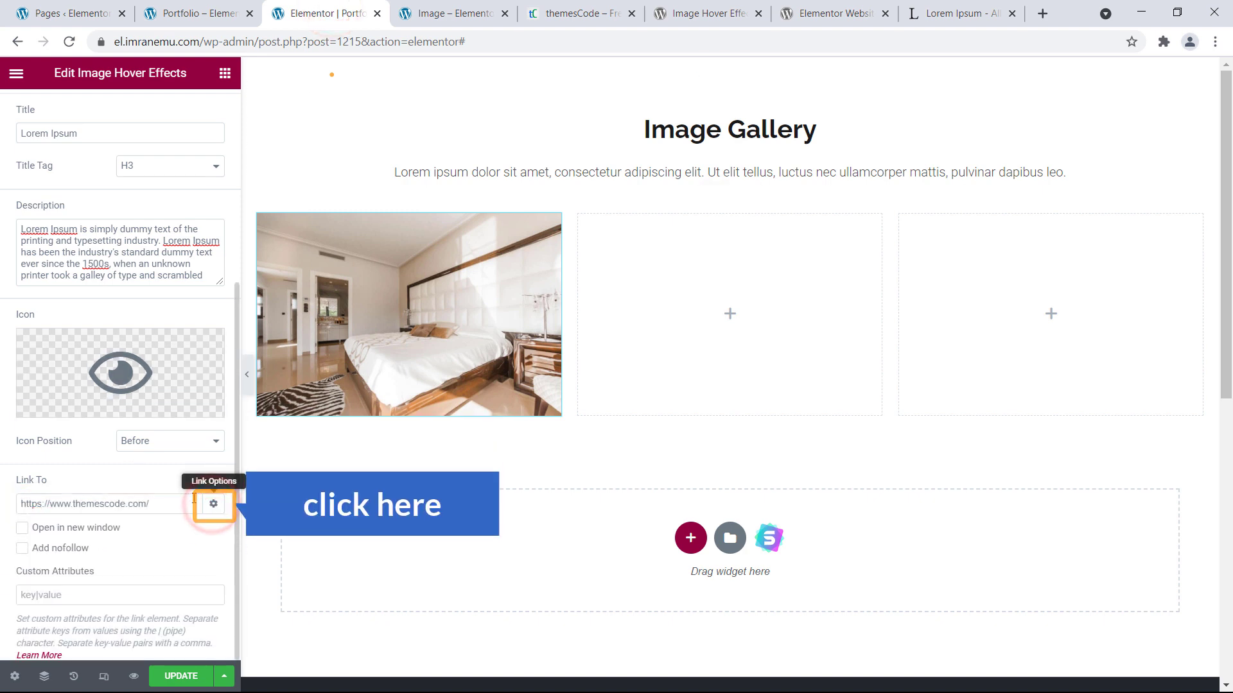
pyautogui.scroll(-2, 120, 443)
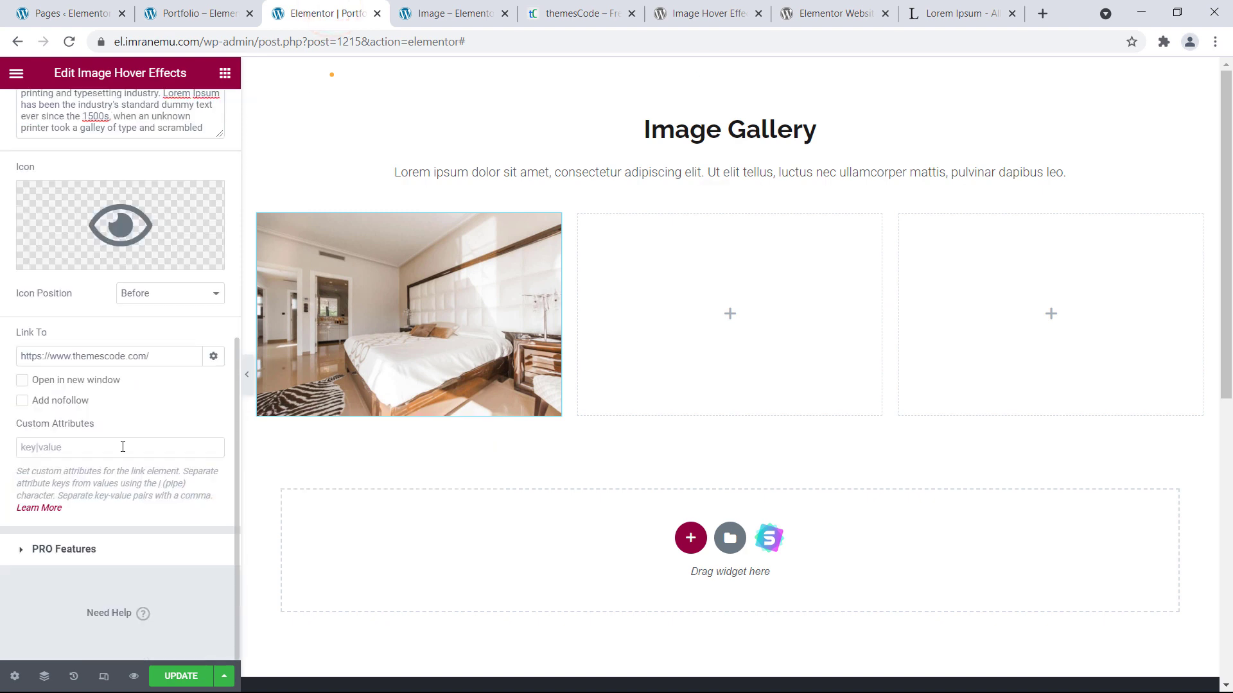
pyautogui.click(22, 382)
pyautogui.scroll(7, 111, 444)
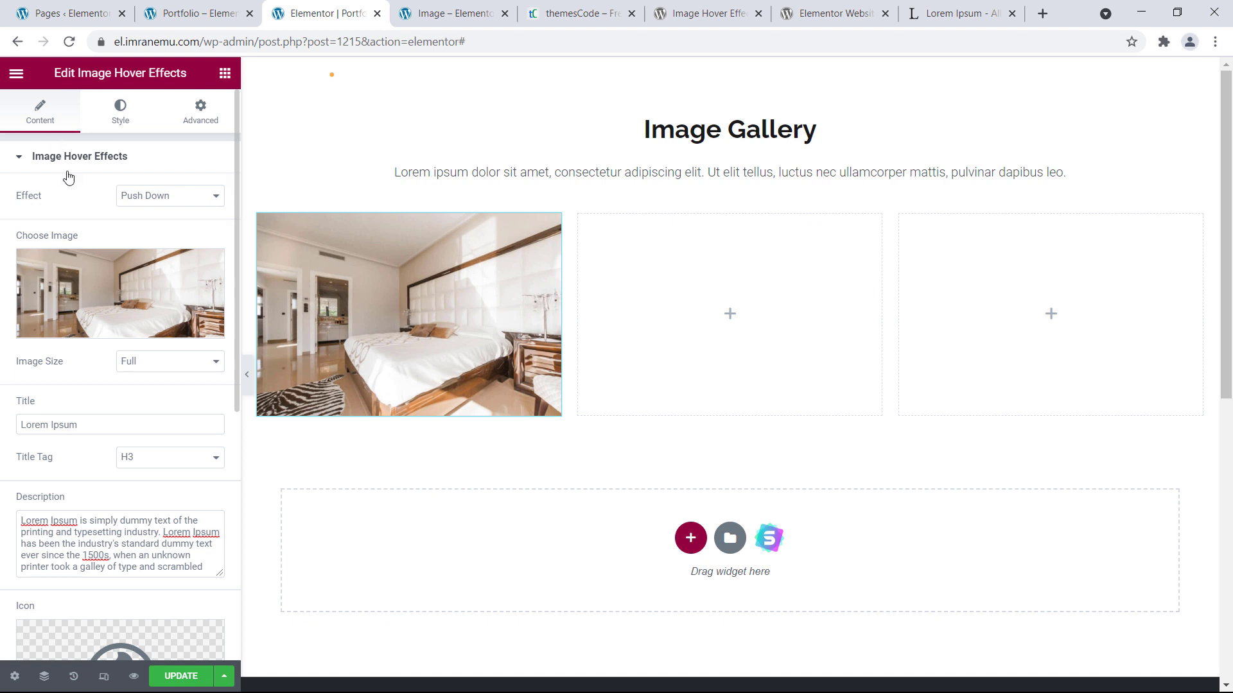
# - Copy the colour code #CD6155 from the Pomegranate group of the flat design color chart on htmlcolorcodes.com
pyautogui.click(124, 115)
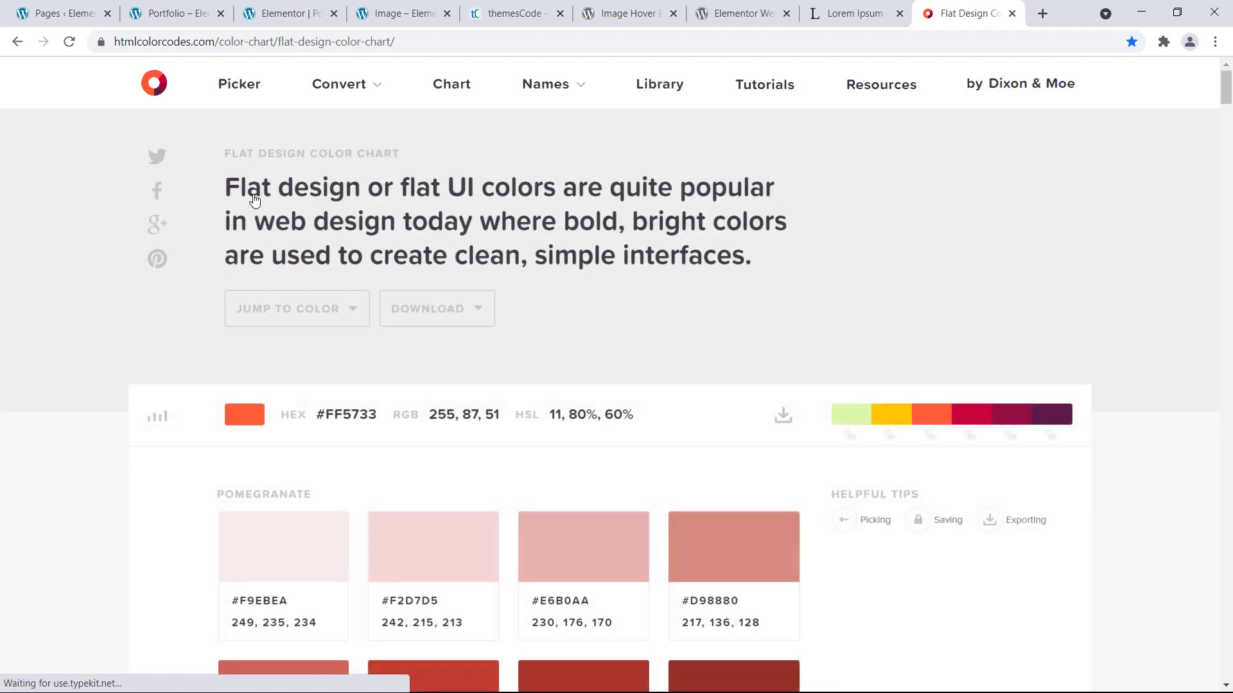
pyautogui.scroll(-10, 404, 242)
pyautogui.scroll(-4, 433, 240)
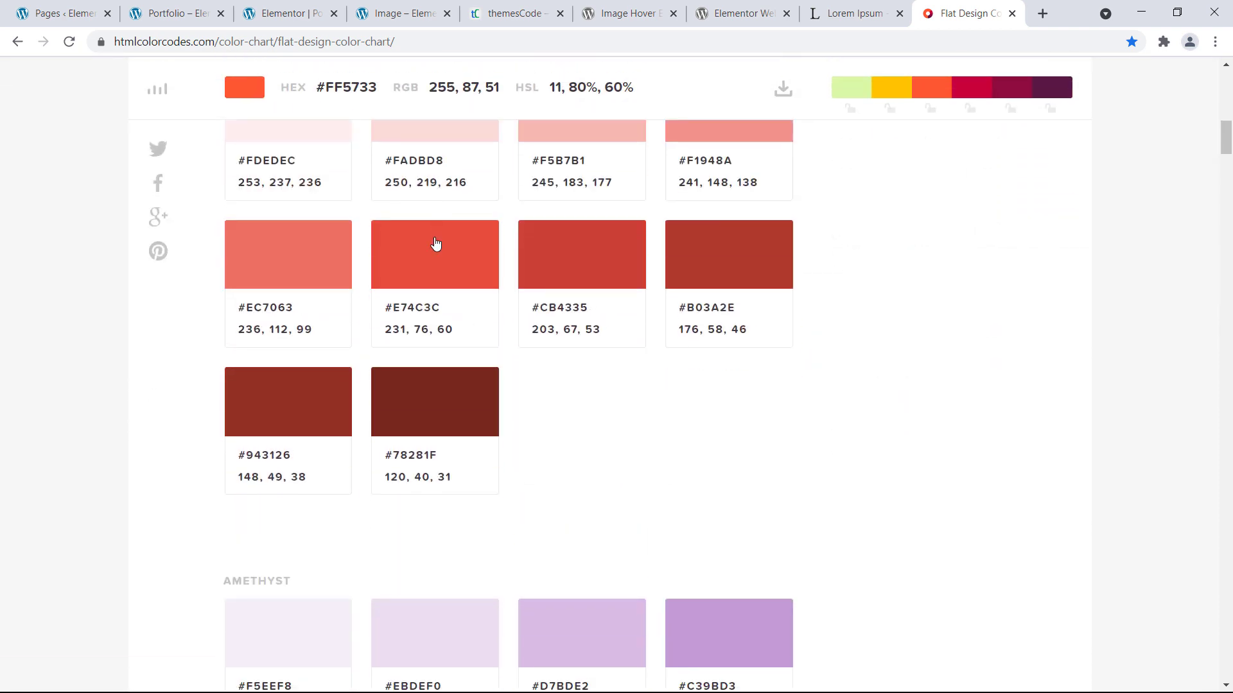
pyautogui.scroll(13, 435, 242)
pyautogui.scroll(-5, 424, 276)
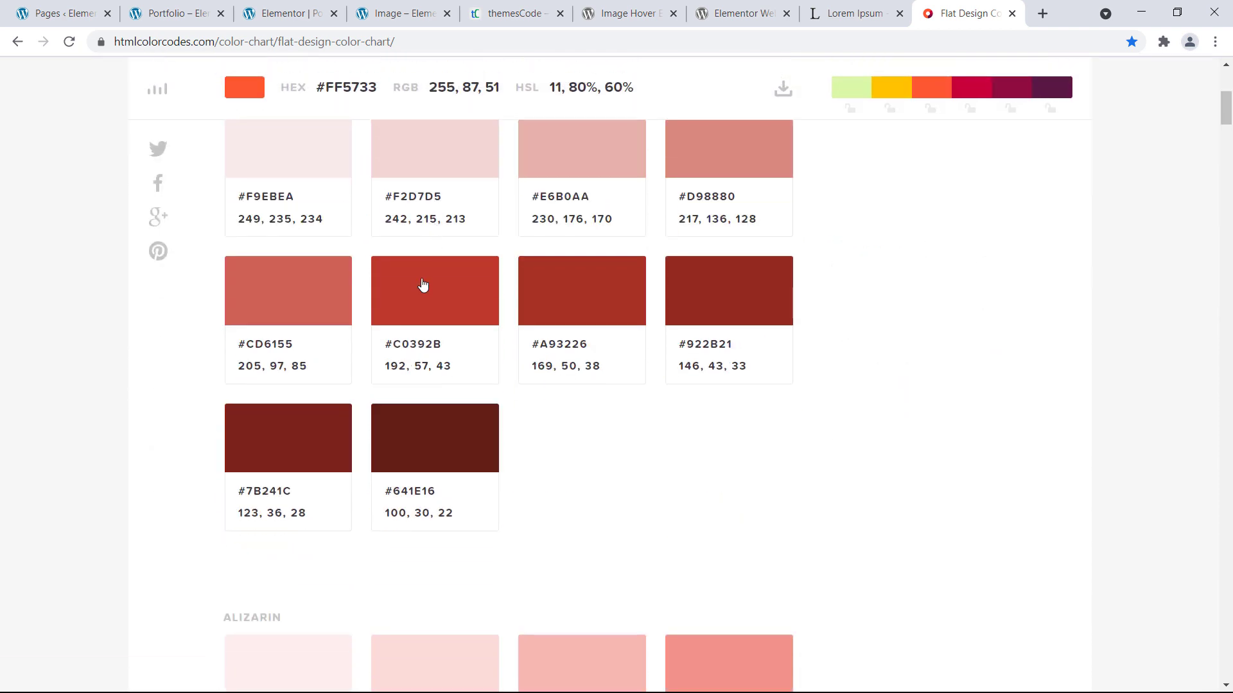
pyautogui.doubleClick(279, 183)
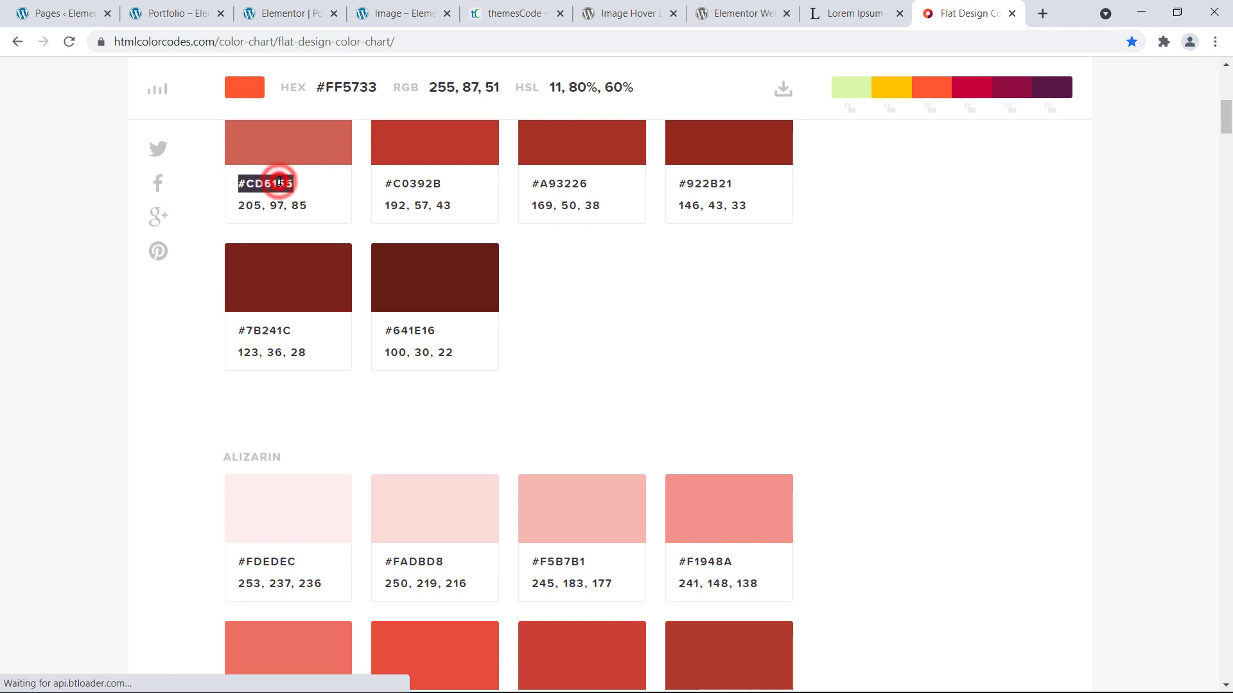
pyautogui.rightClick(279, 184)
pyautogui.click(292, 192)
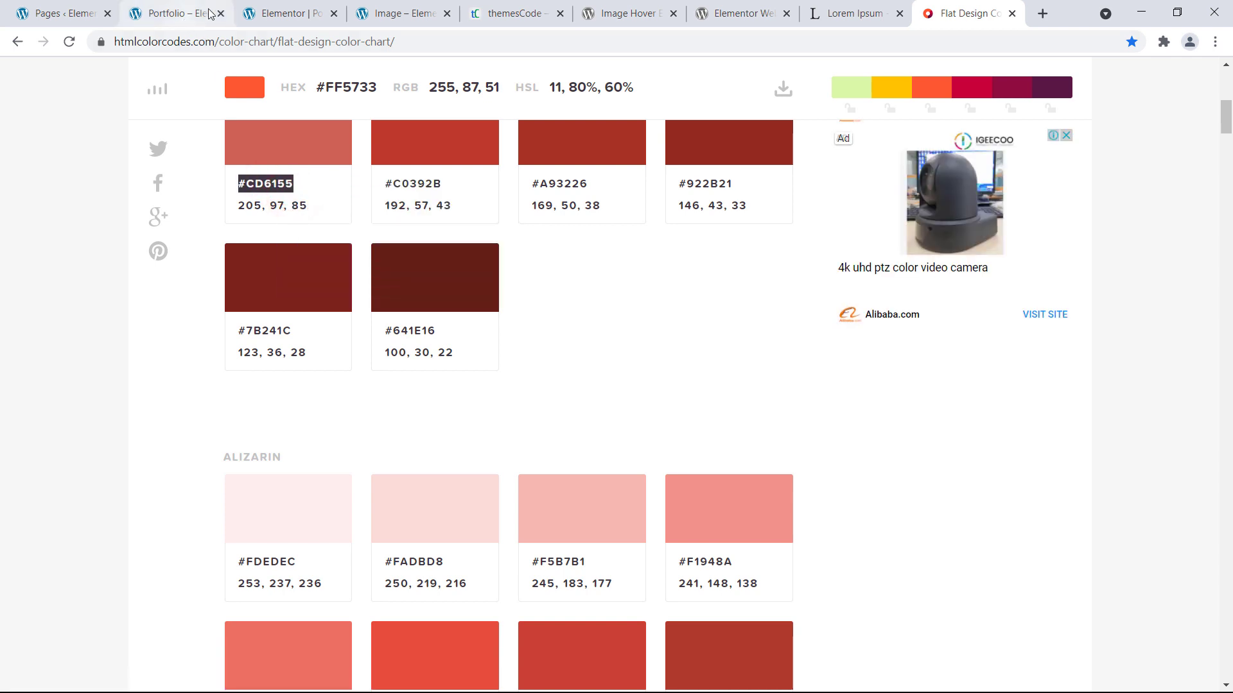
# - Return to the Elementor editor and set the first widget's hover background colour to #CD6155
pyautogui.click(274, 13)
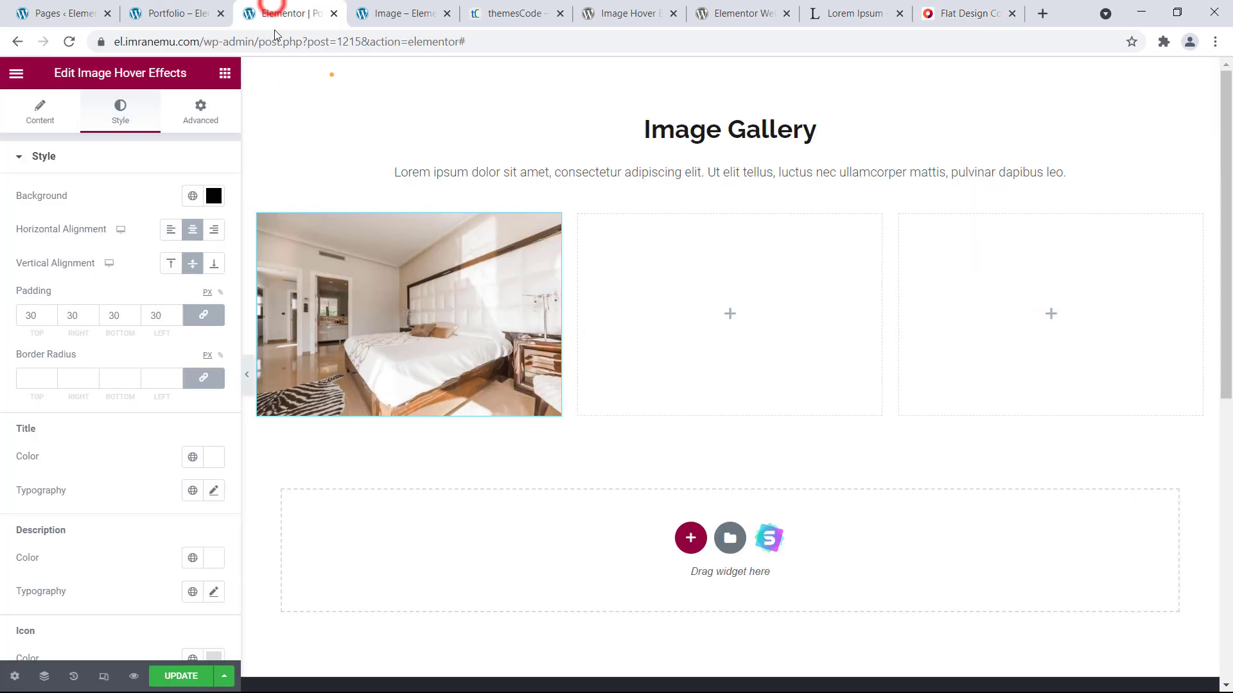
pyautogui.click(213, 196)
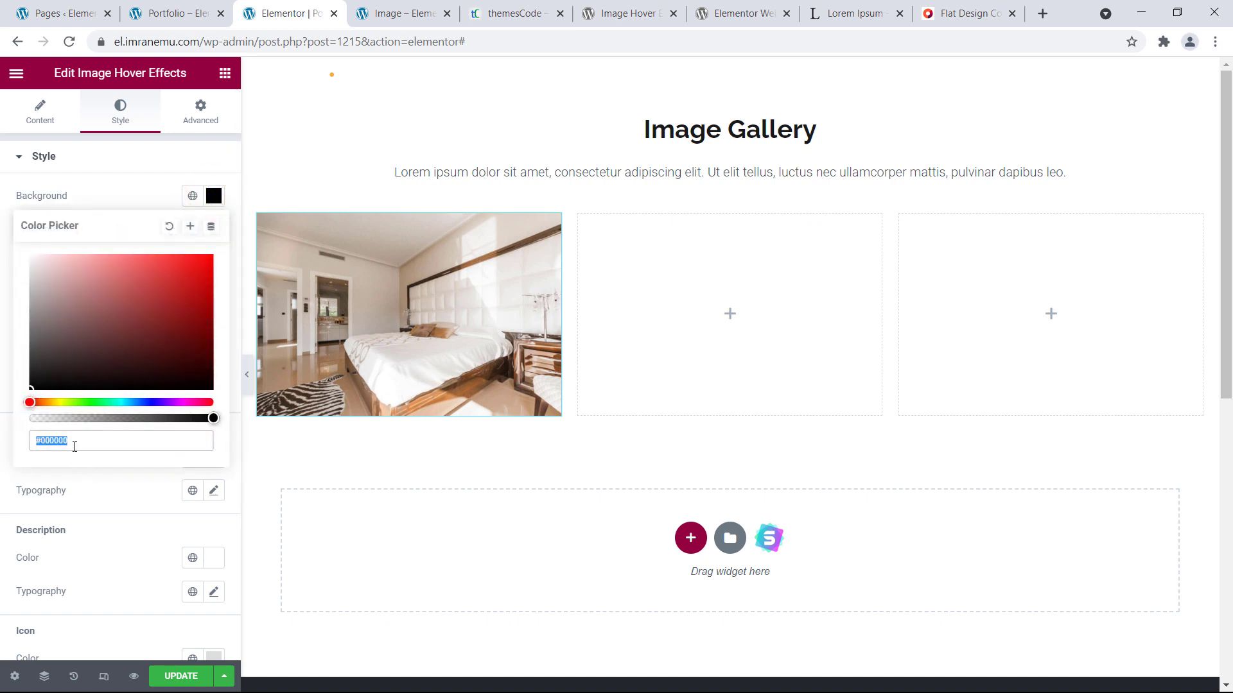
pyautogui.hotkey('ctrl', 'v')
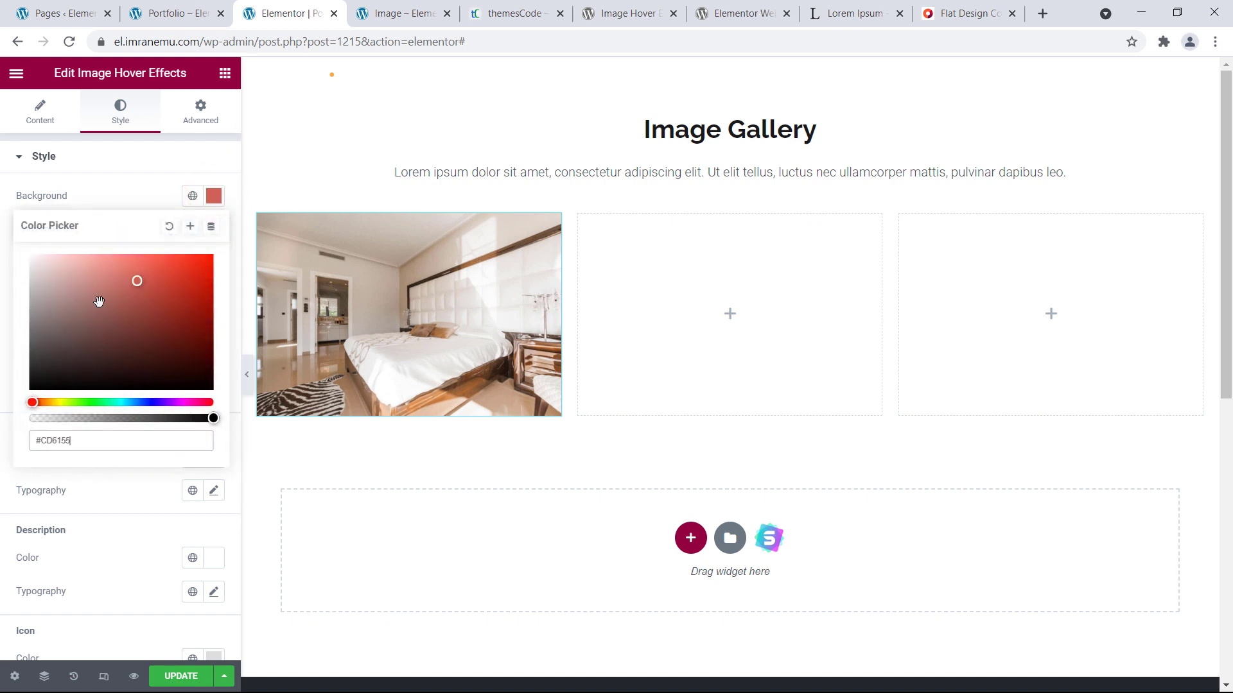
pyautogui.click(153, 190)
pyautogui.moveTo(366, 283)
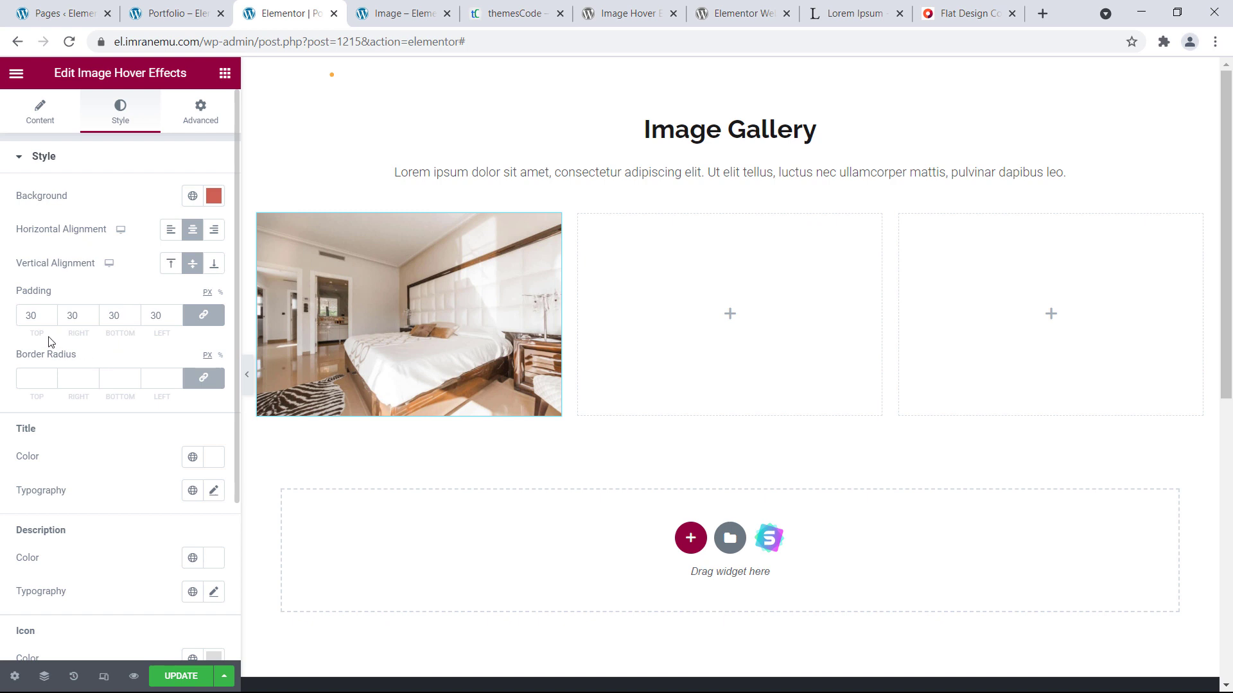
# - Change the first widget's title colour to black and its description colour to blue
pyautogui.scroll(-3, 75, 397)
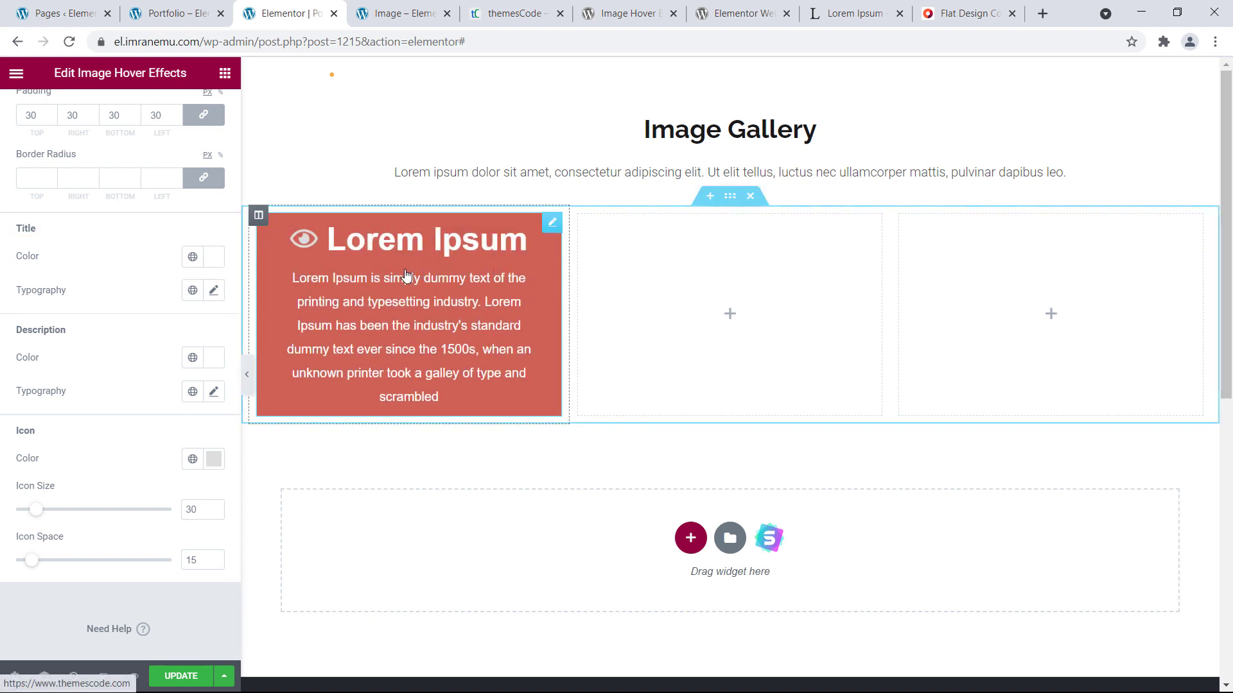
pyautogui.click(214, 257)
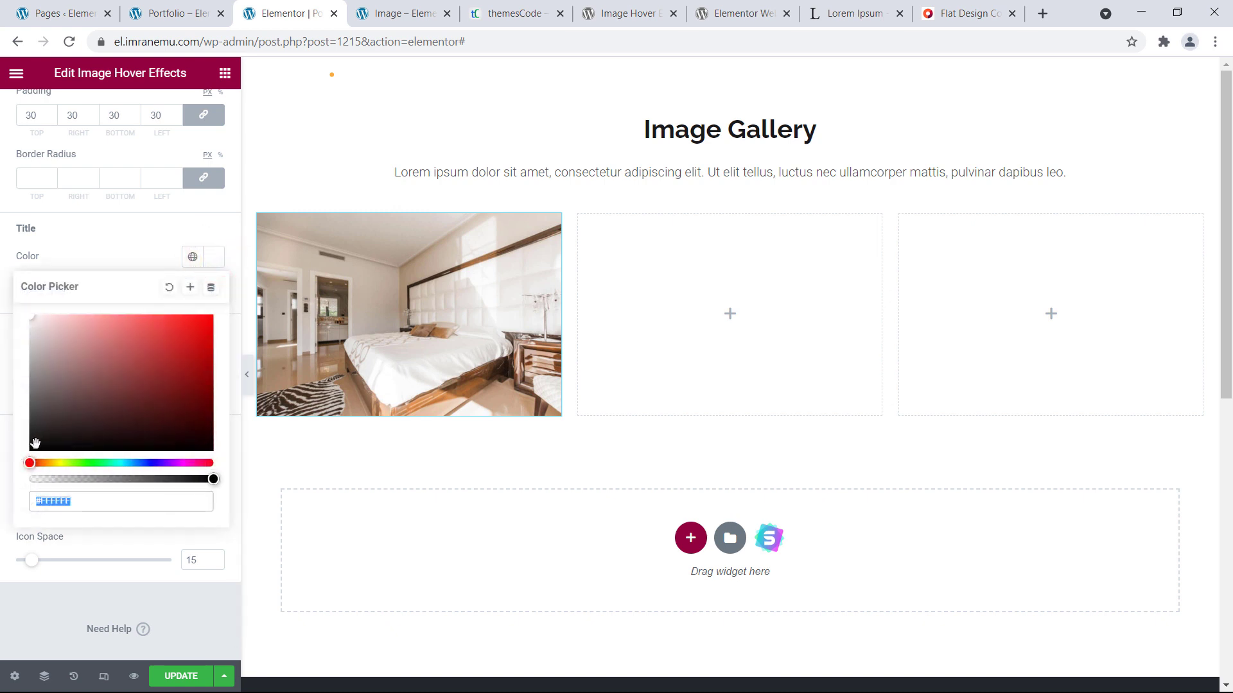
pyautogui.click(152, 255)
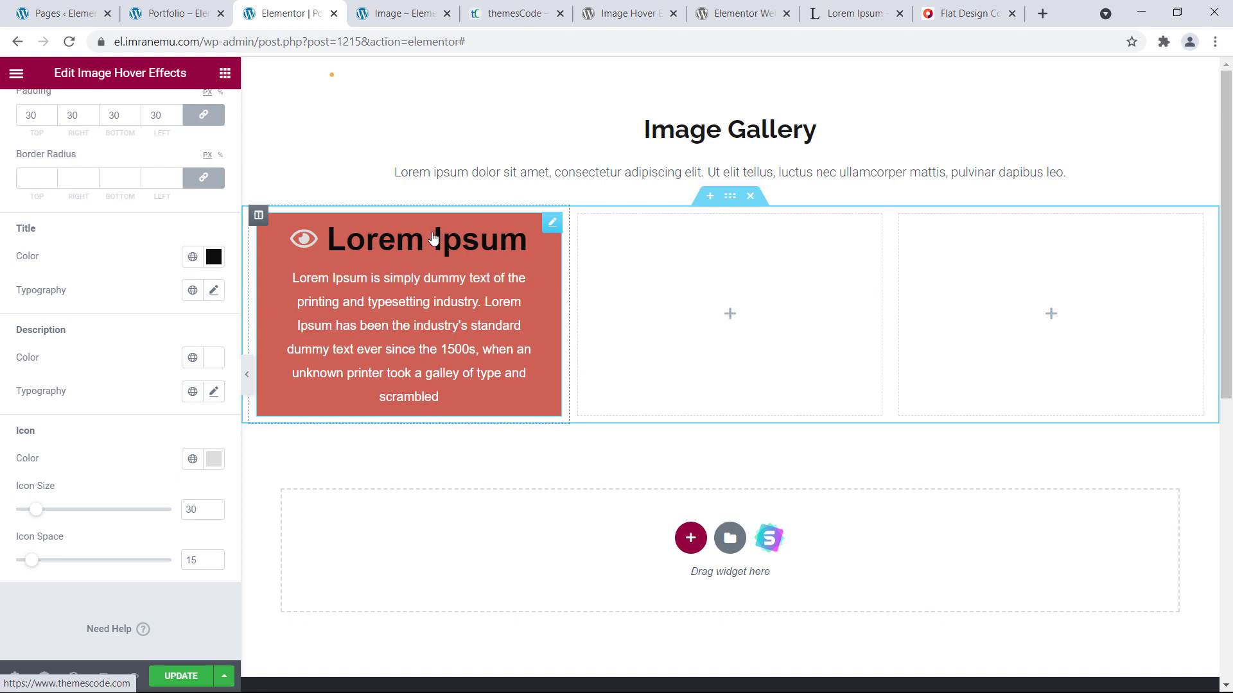
pyautogui.click(212, 358)
pyautogui.click(165, 362)
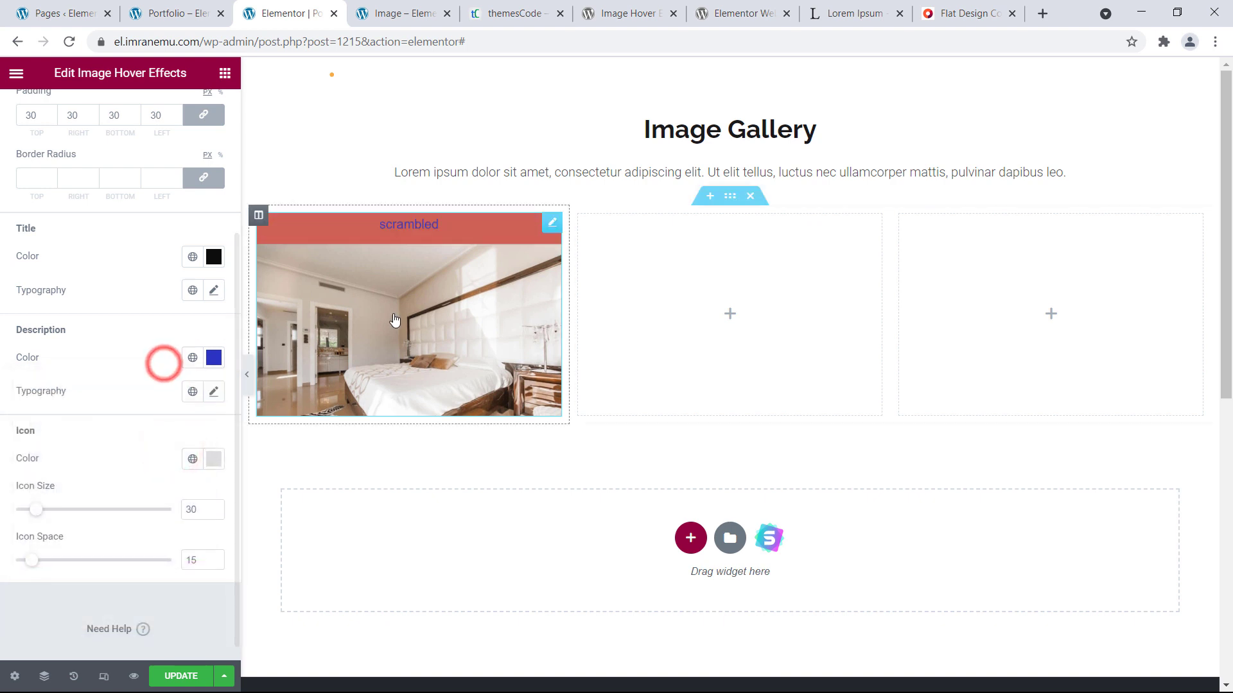
# - Set the first widget's icon colour to #E00606 and its icon size to 37
pyautogui.click(214, 458)
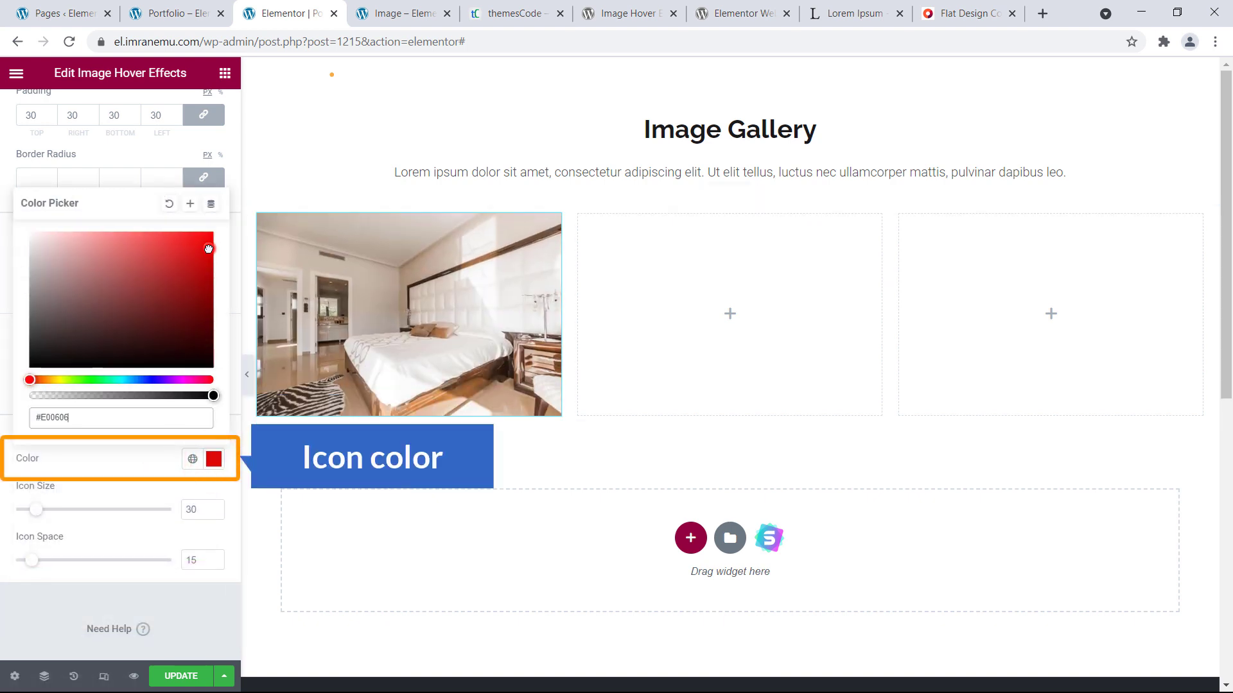
pyautogui.click(209, 249)
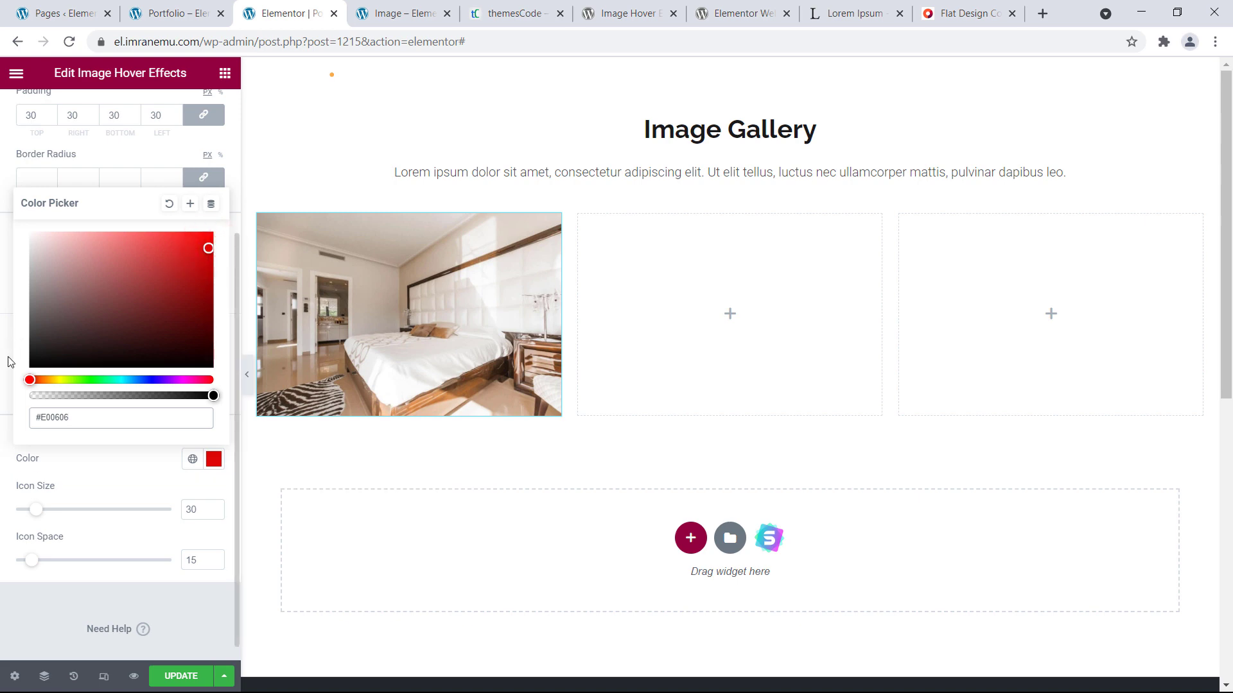
pyautogui.click(121, 454)
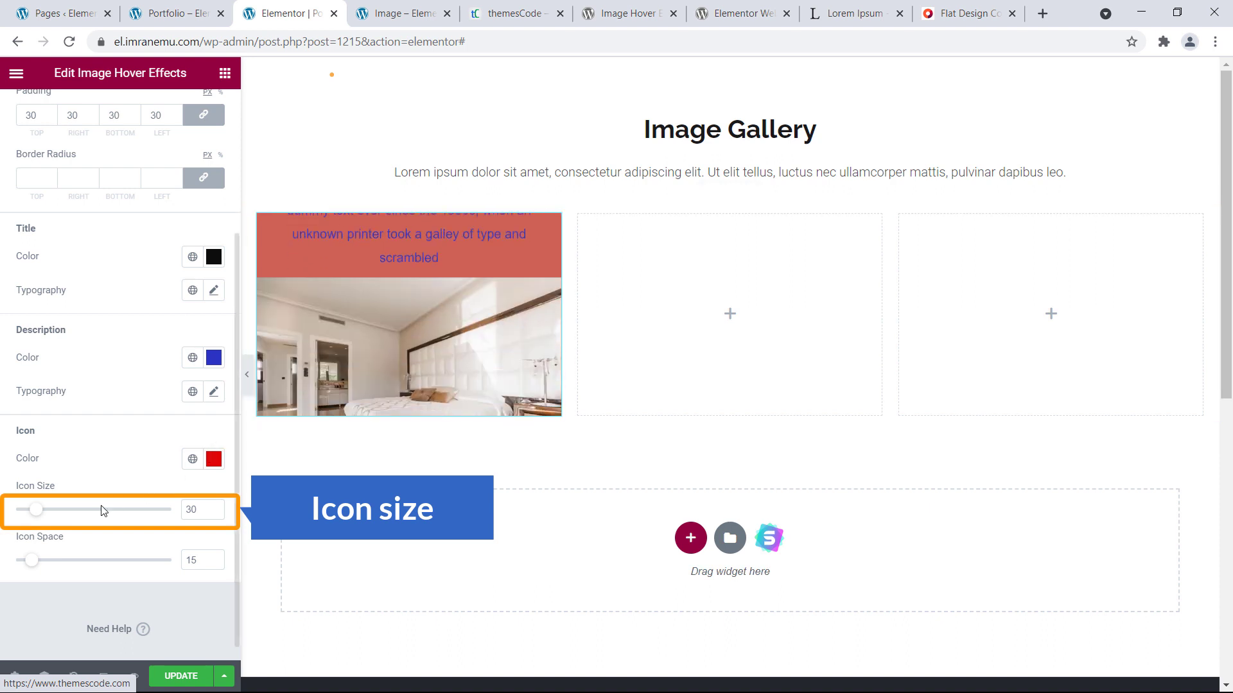
pyautogui.moveTo(46, 512); pyautogui.dragTo(64, 512)
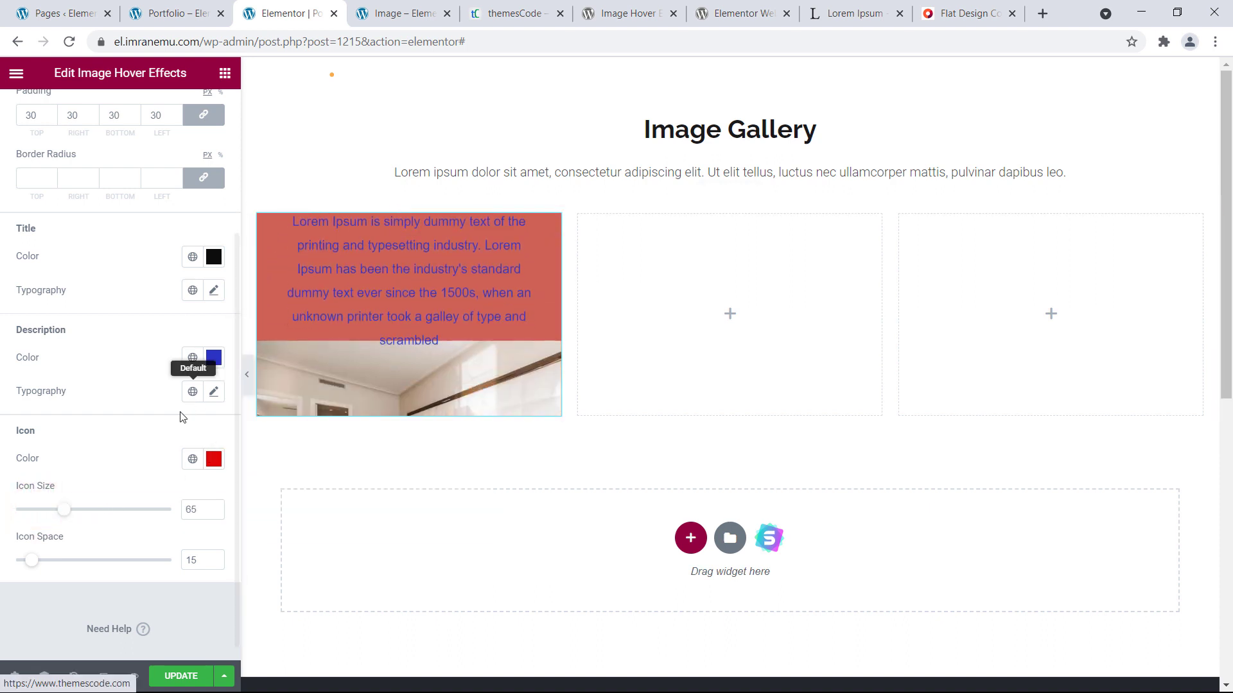
pyautogui.moveTo(49, 512); pyautogui.dragTo(43, 513)
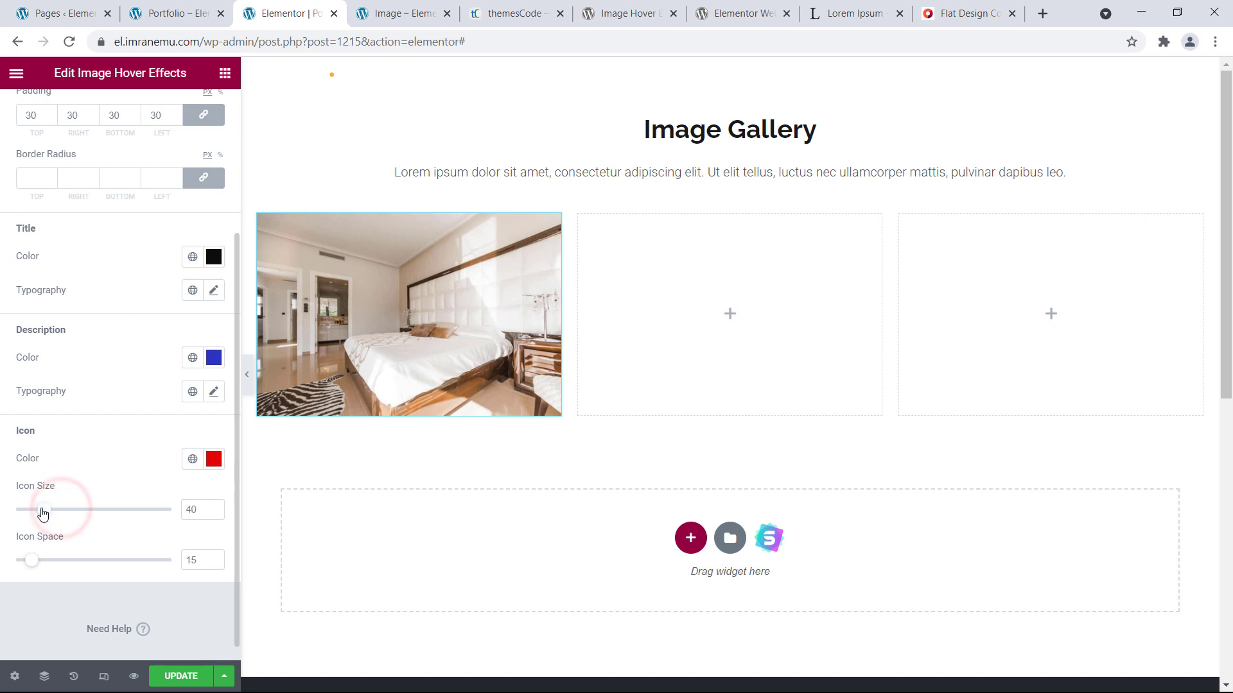
pyautogui.moveTo(412, 297)
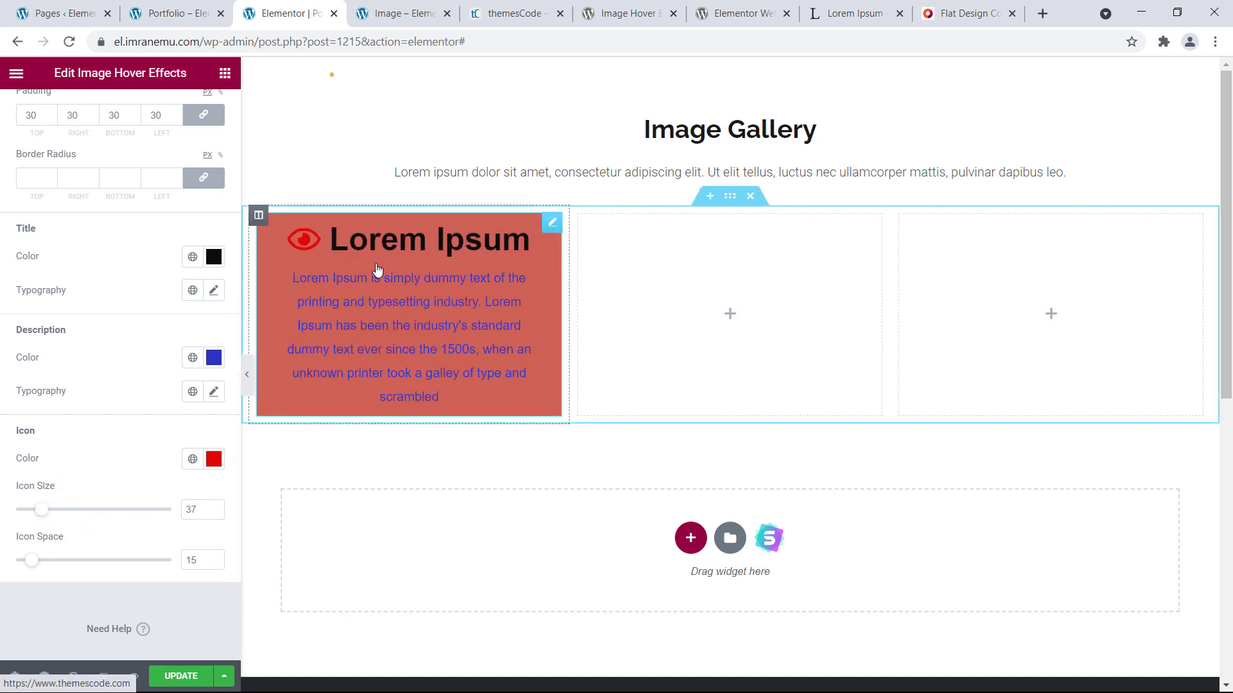
# - Clear the custom description and title colours of the first widget, and open its advanced settings
pyautogui.click(214, 357)
pyautogui.click(169, 388)
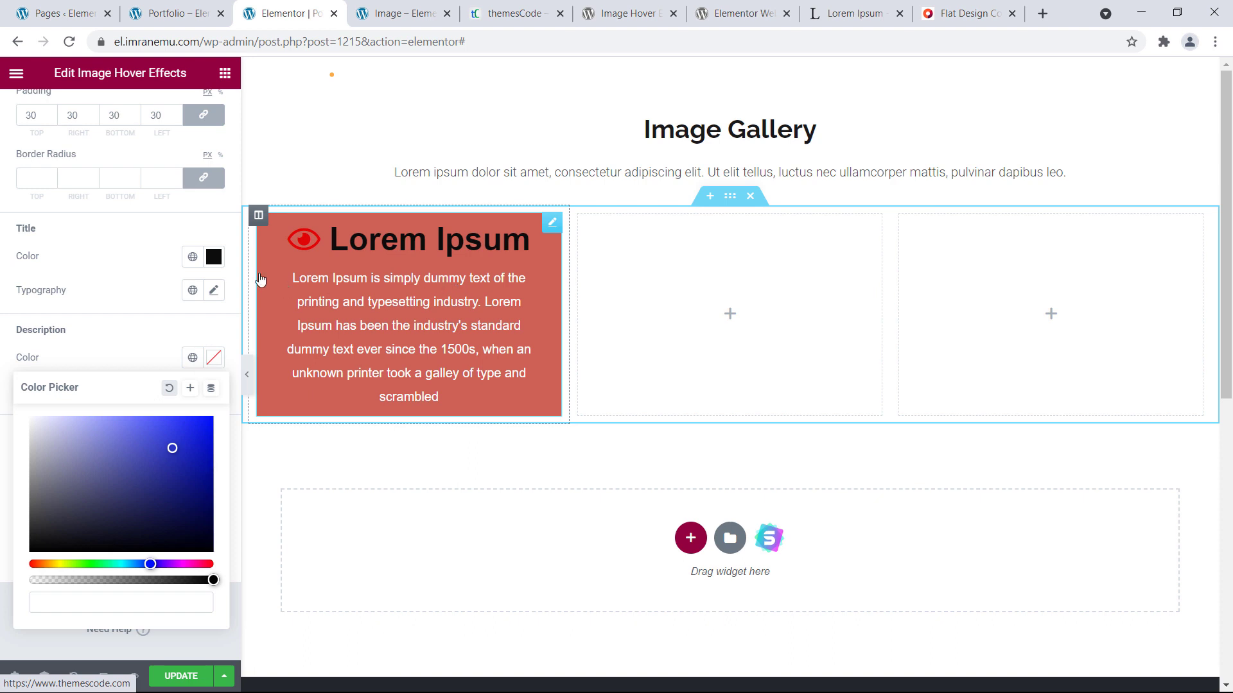
pyautogui.click(214, 257)
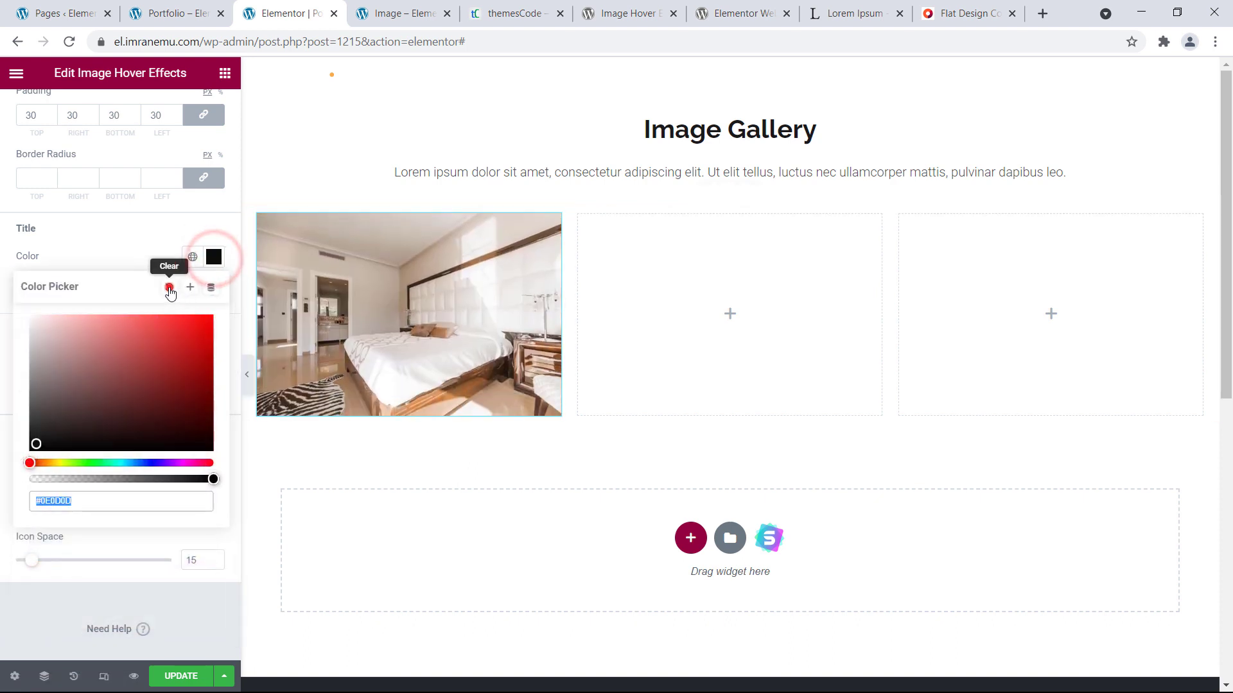
pyautogui.click(168, 289)
pyautogui.click(142, 256)
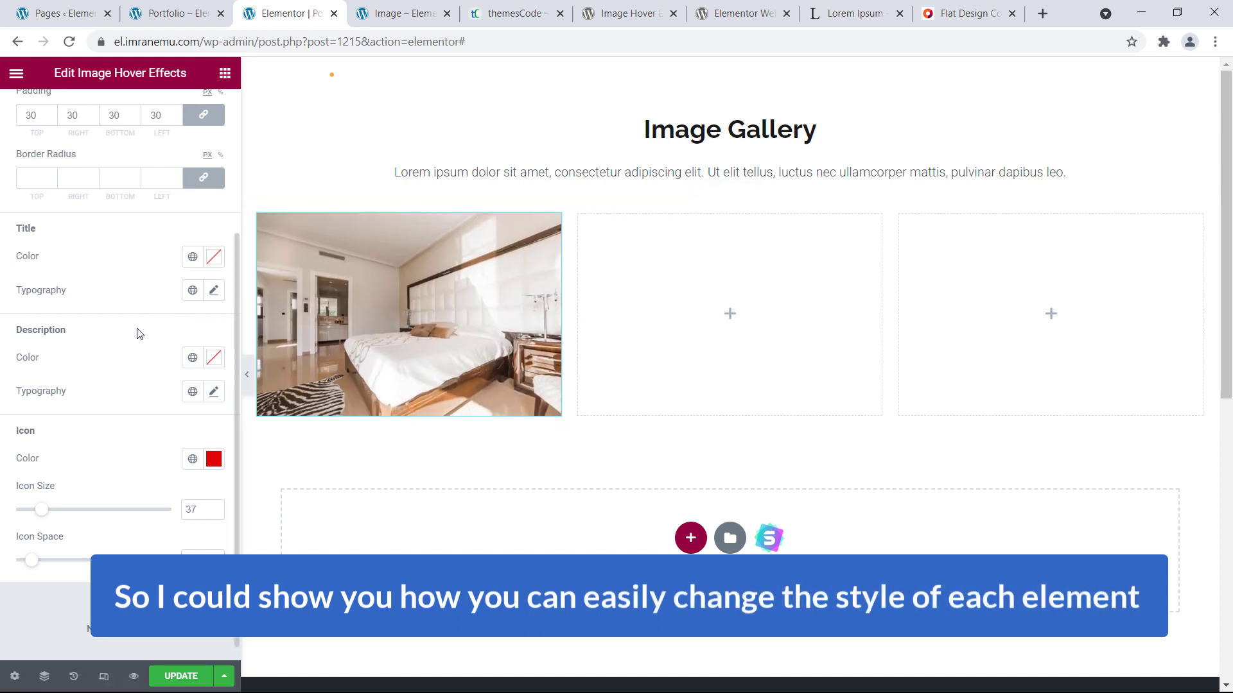
pyautogui.scroll(3, 137, 333)
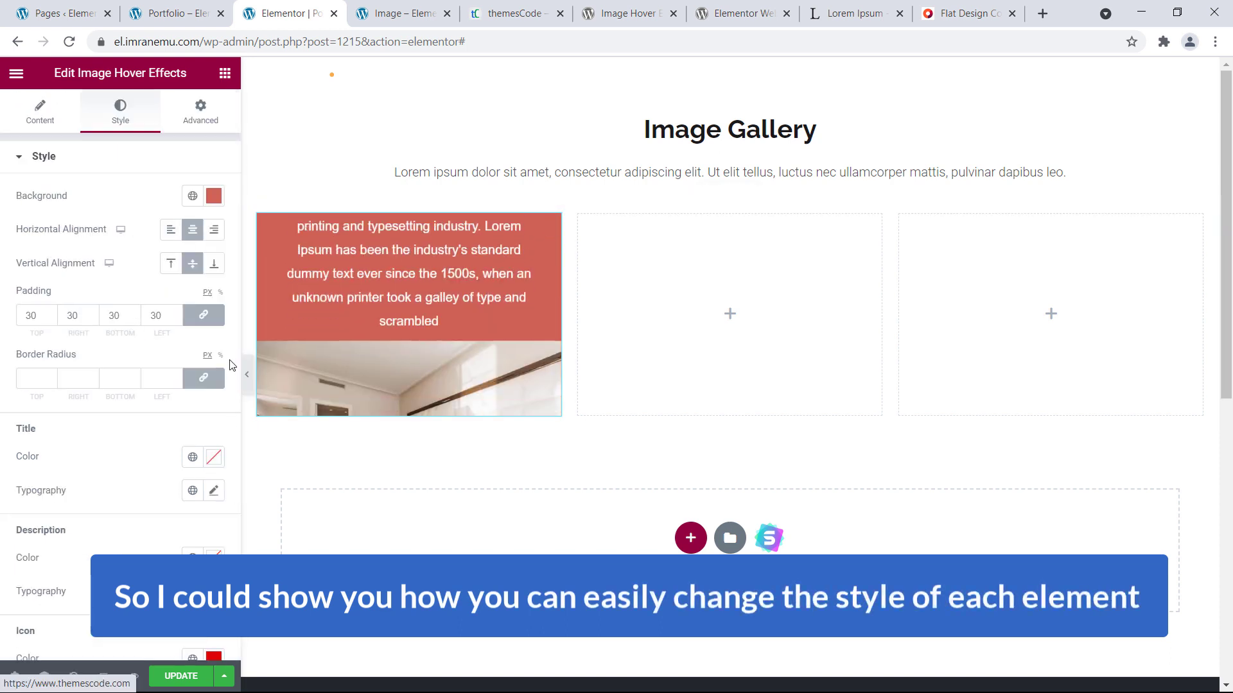
pyautogui.click(201, 122)
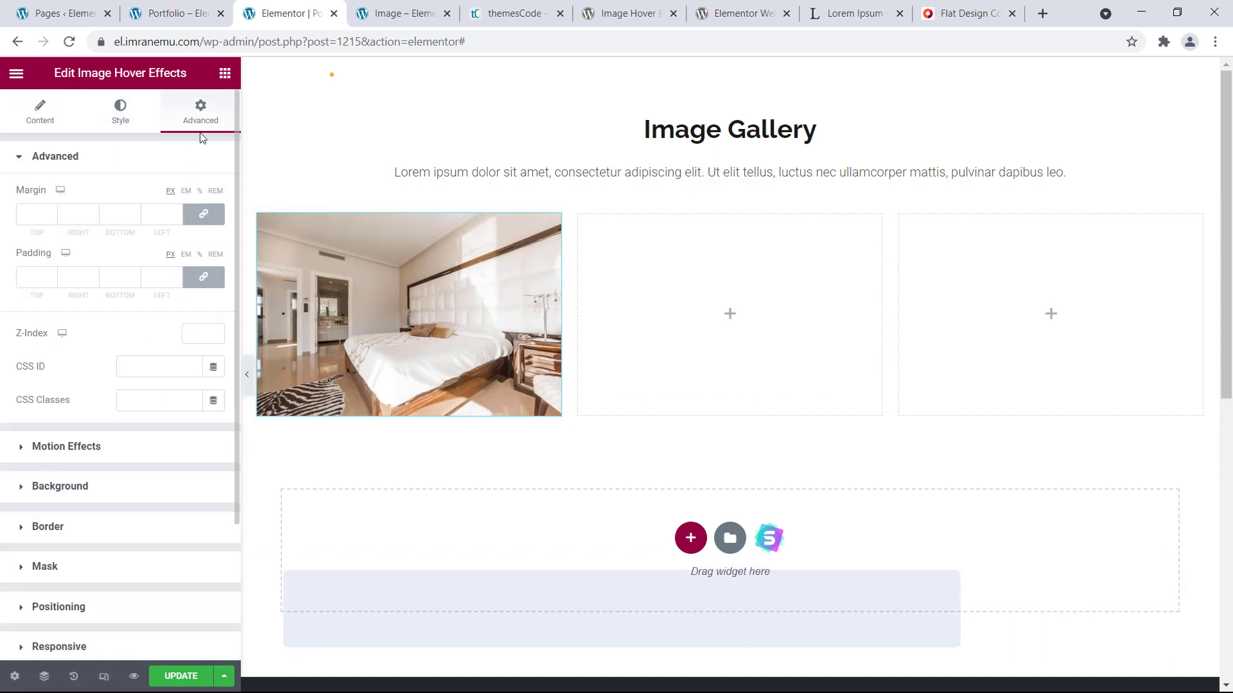
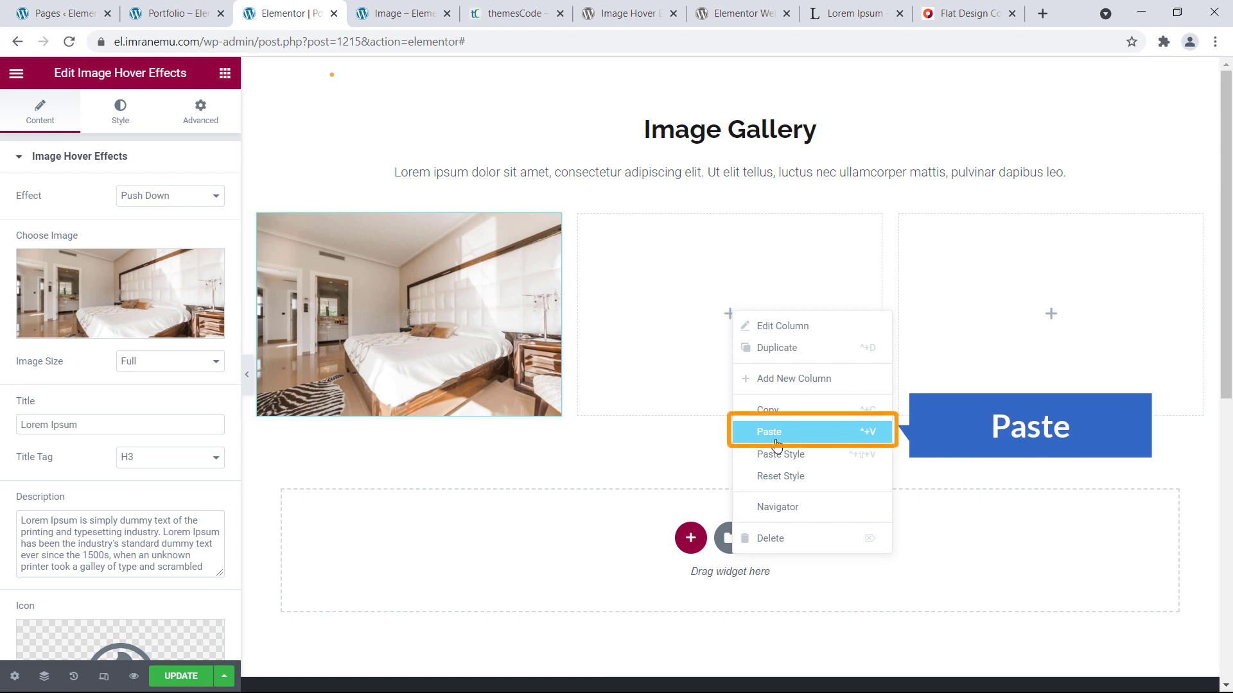
# - Paste the copied Image Hover Effects widget into the empty second and third columns
pyautogui.click(773, 433)
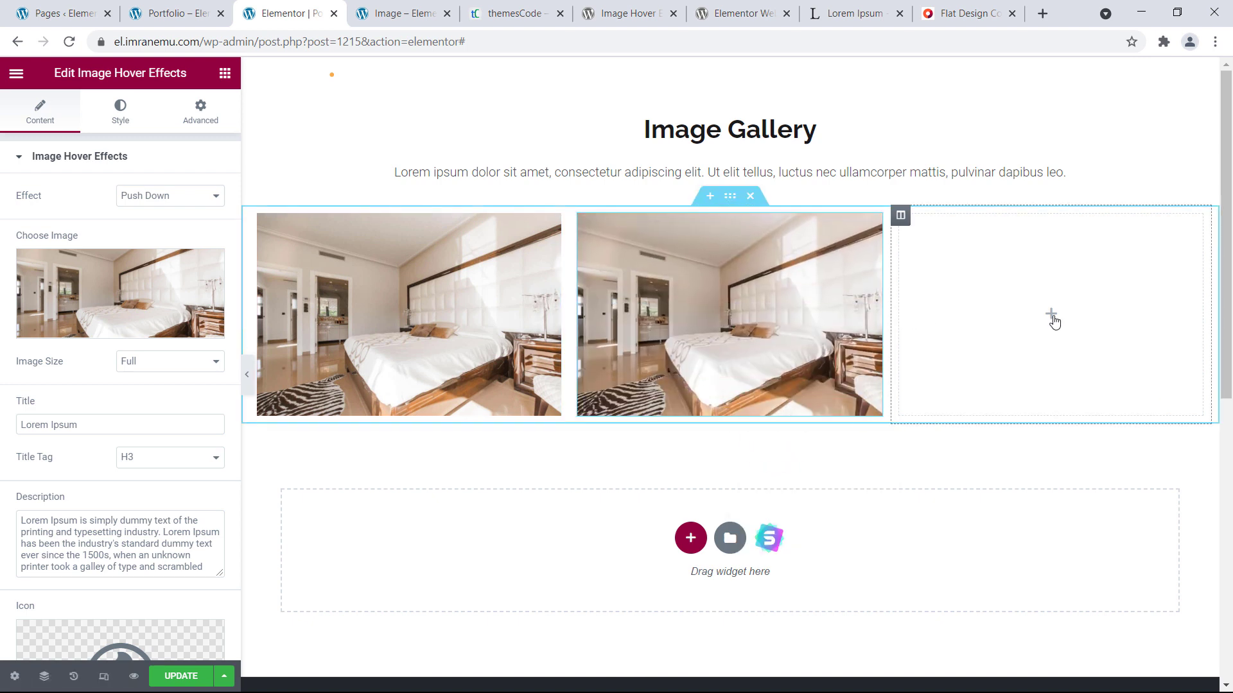
pyautogui.click(1086, 439)
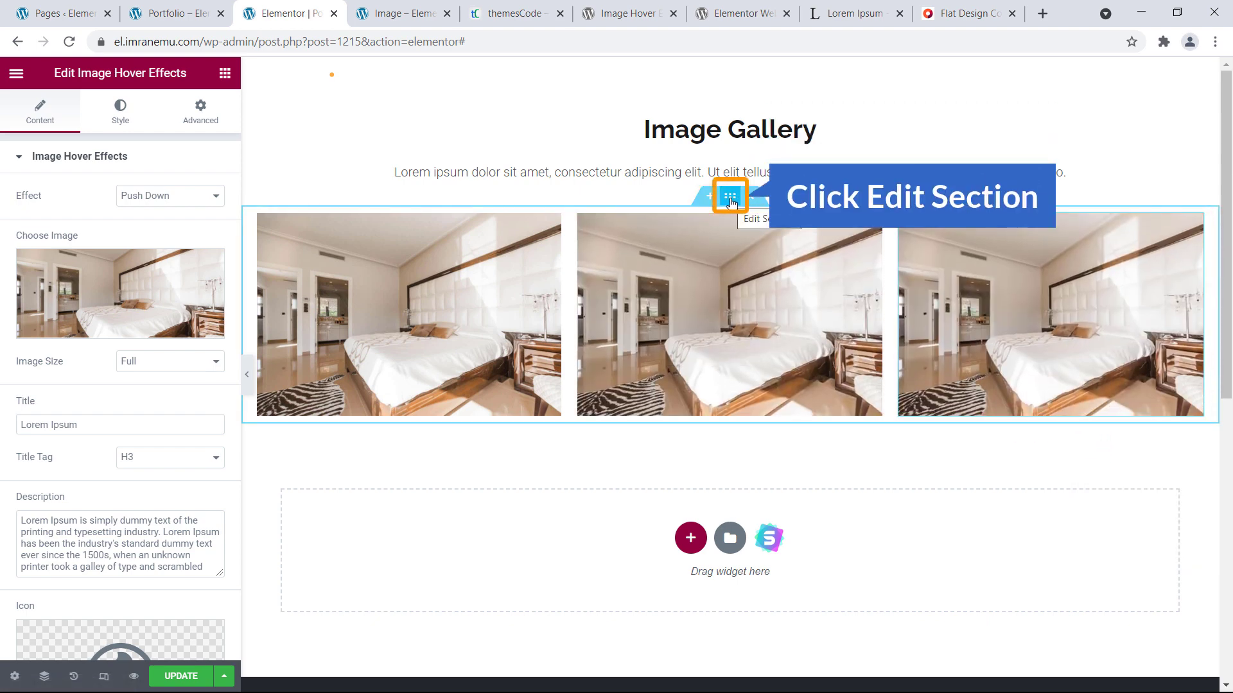
# - Duplicate the three-column gallery section to add a second row of images
pyautogui.rightClick(730, 199)
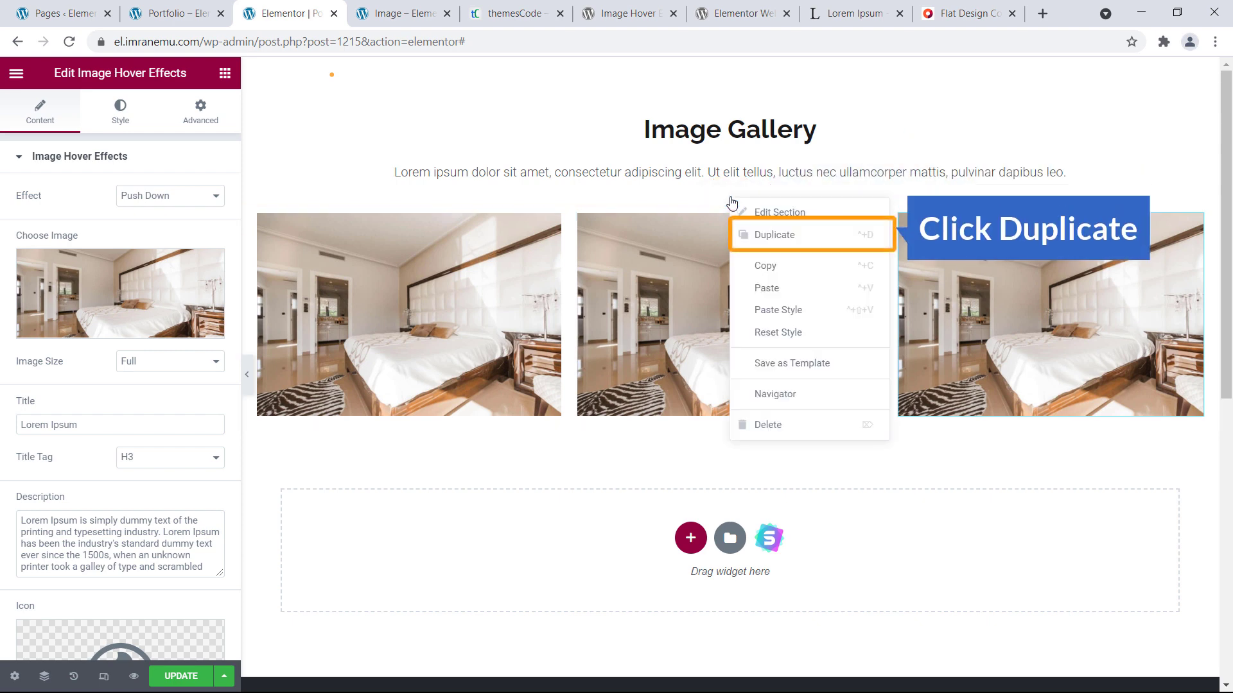
pyautogui.click(755, 242)
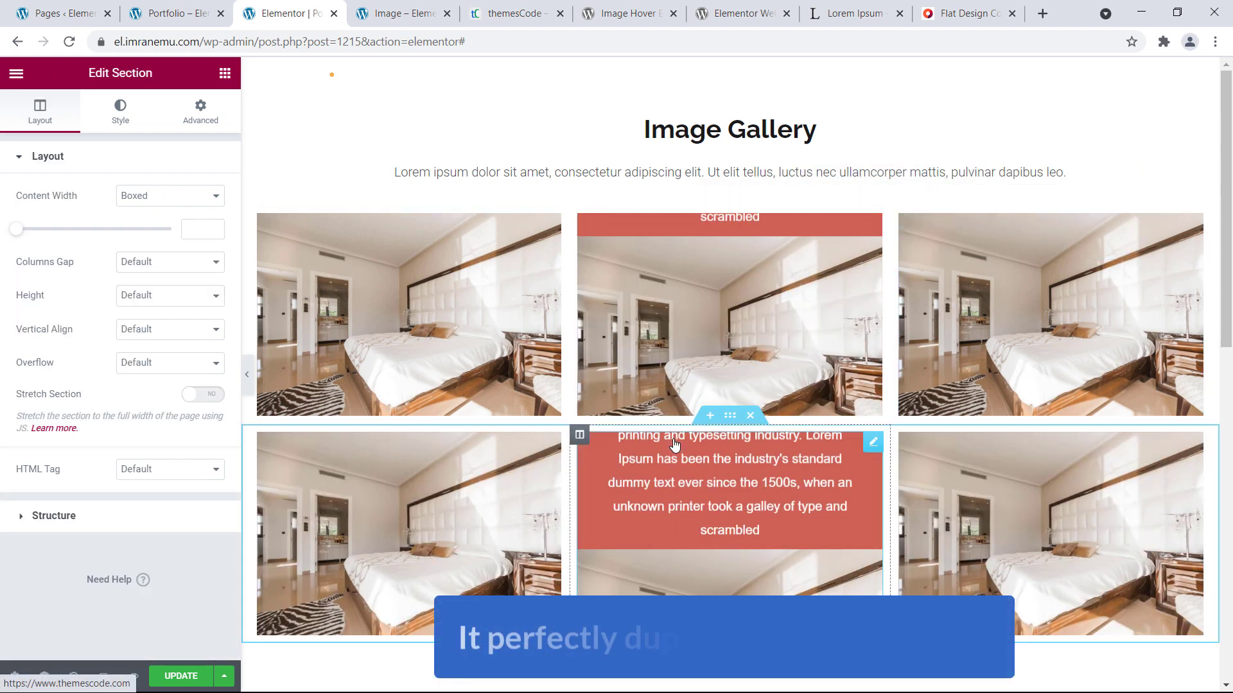
pyautogui.scroll(-3, 674, 443)
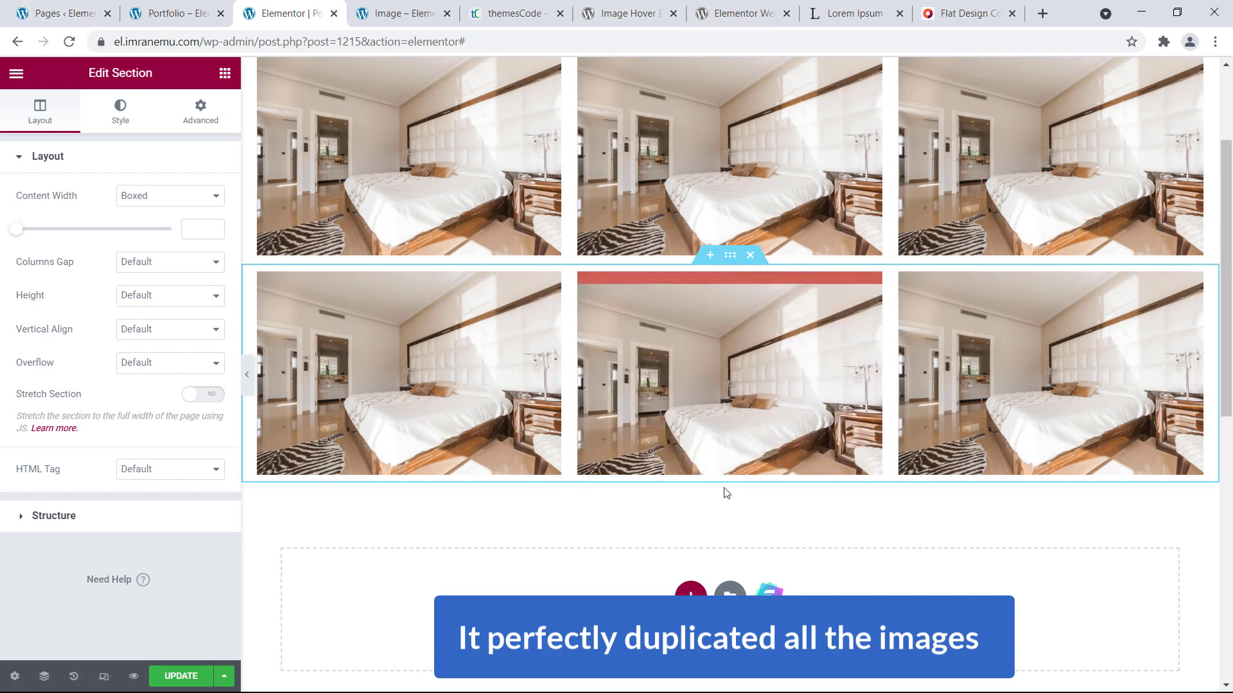
pyautogui.scroll(3, 706, 372)
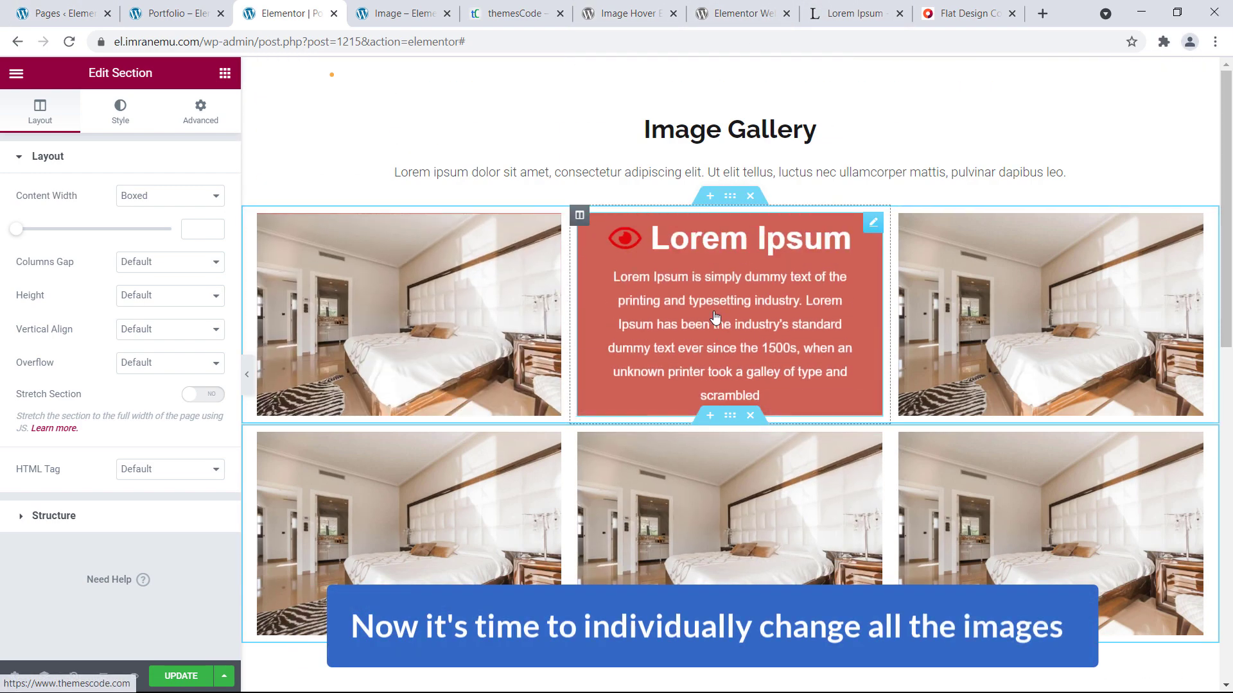
# - Replace the image of the first row's middle widget with office-4-1.jpg from the media library
pyautogui.click(871, 227)
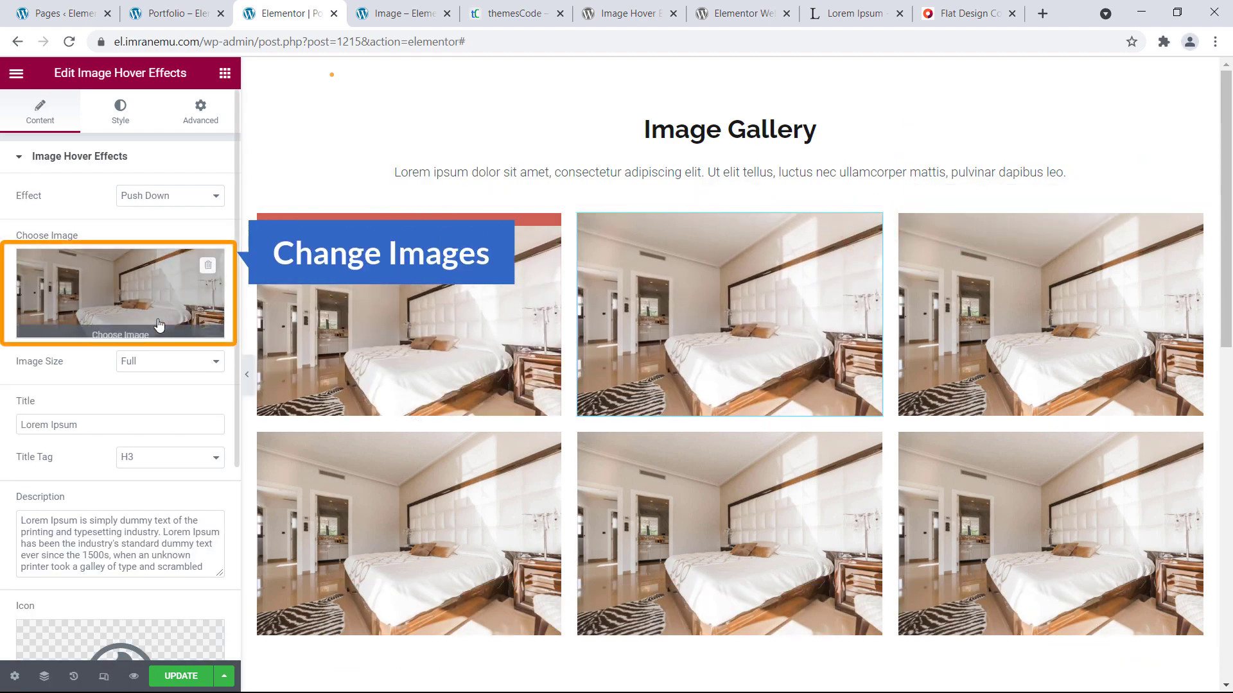
pyautogui.click(119, 295)
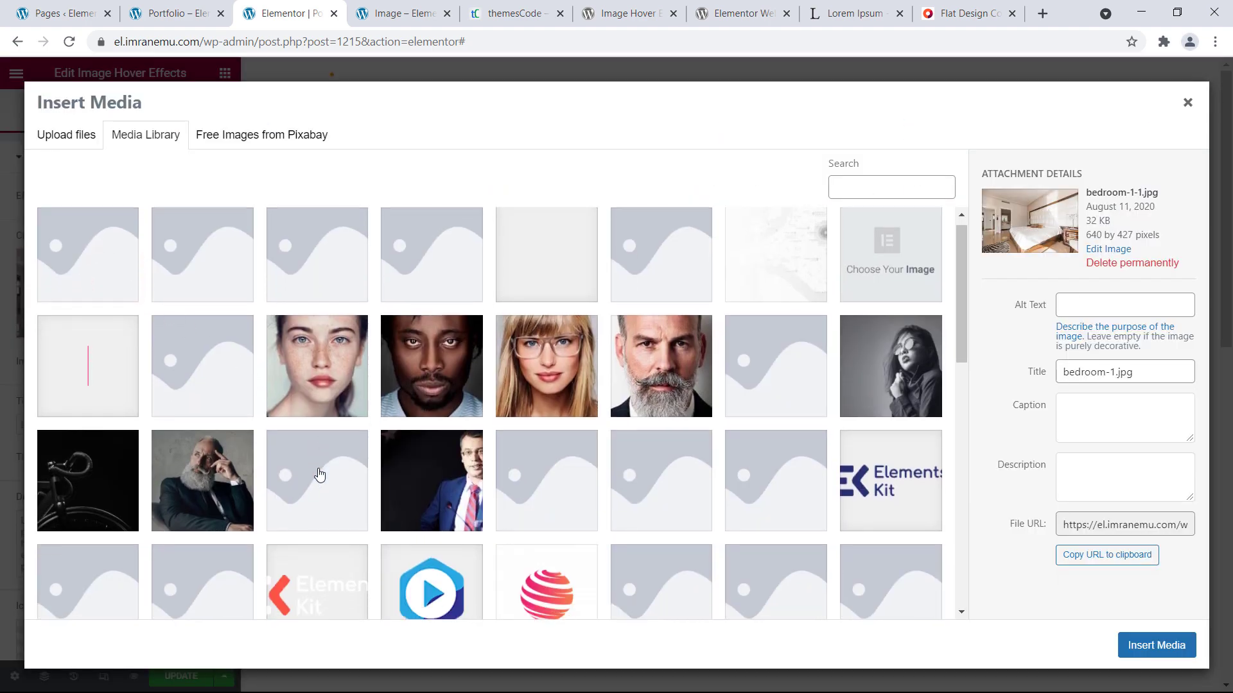
pyautogui.scroll(-5, 282, 462)
pyautogui.click(213, 442)
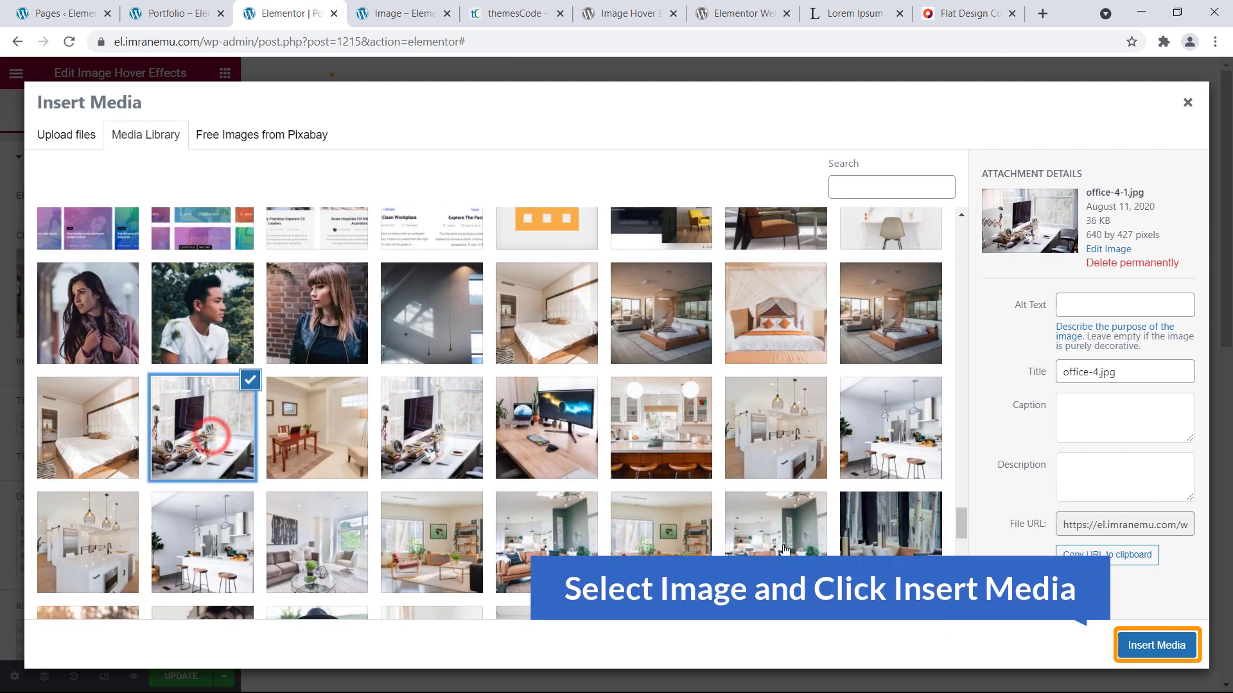
pyautogui.click(1156, 647)
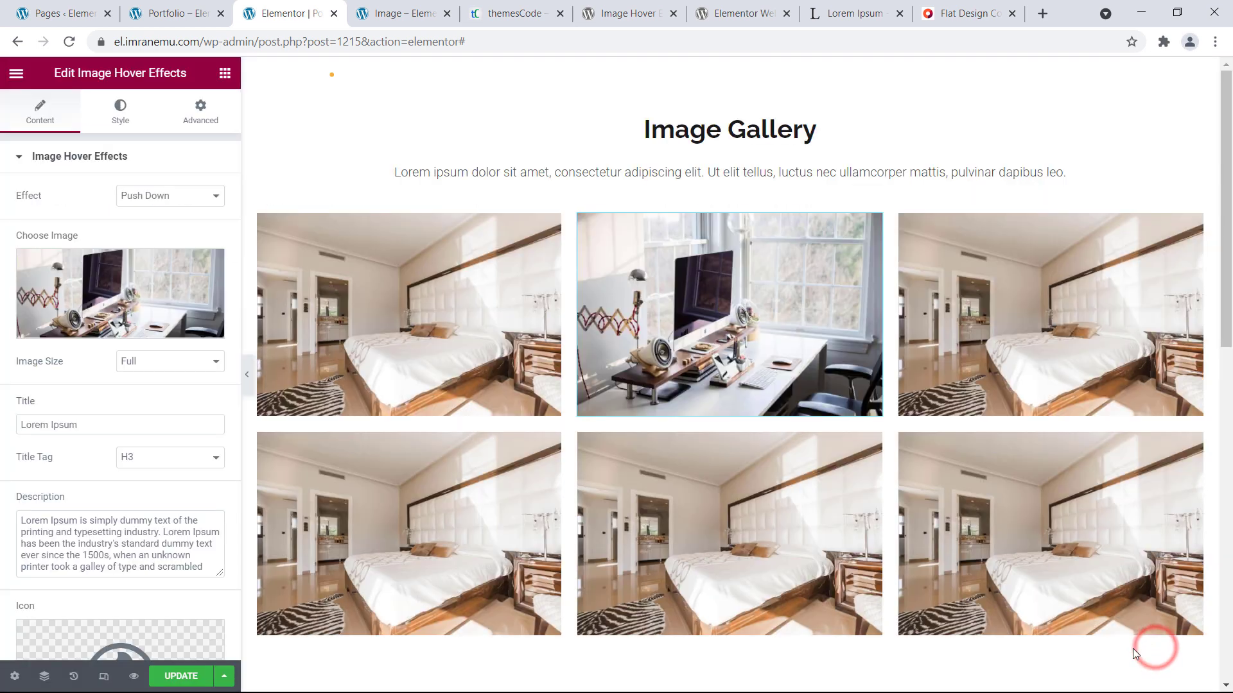
pyautogui.moveTo(796, 327)
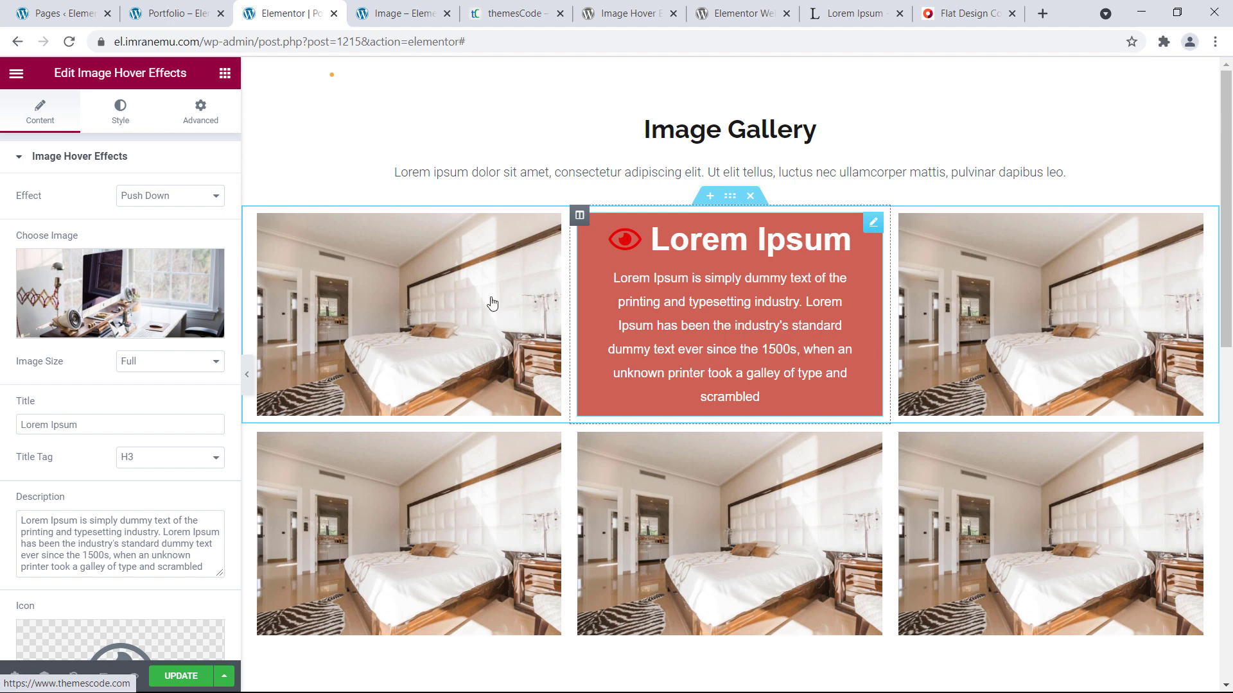
# - Change the hover background colour of the first row's middle widget to purple
pyautogui.click(120, 111)
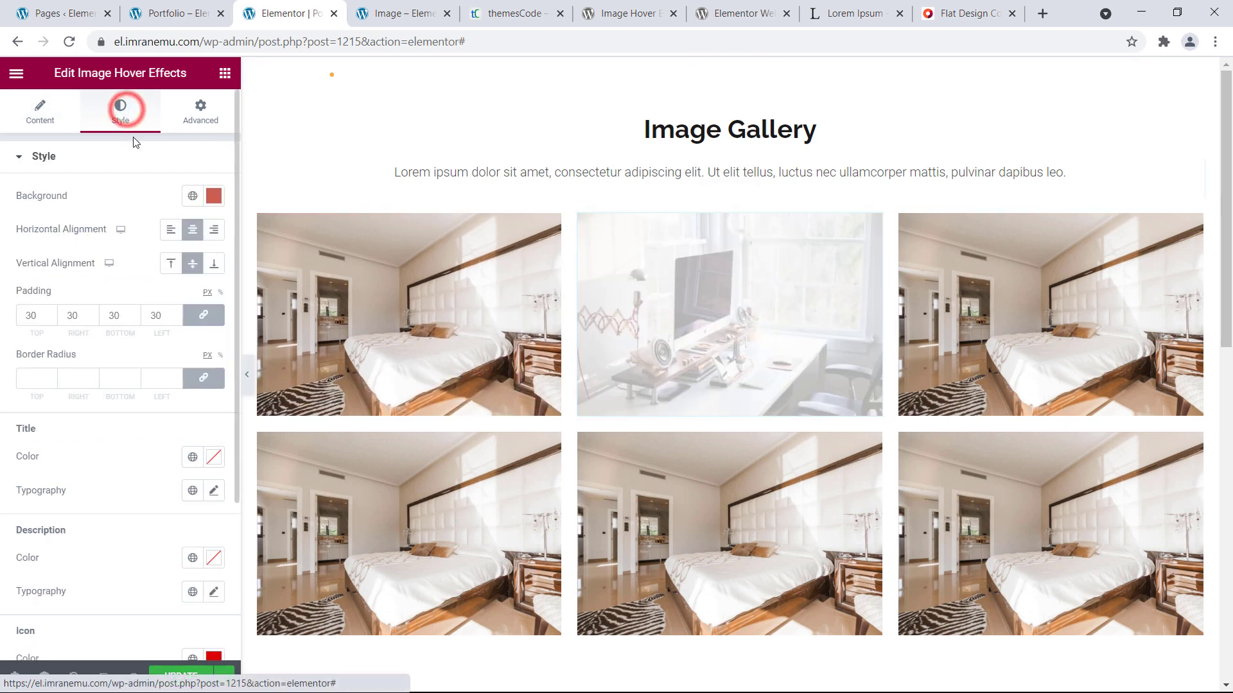
pyautogui.click(215, 196)
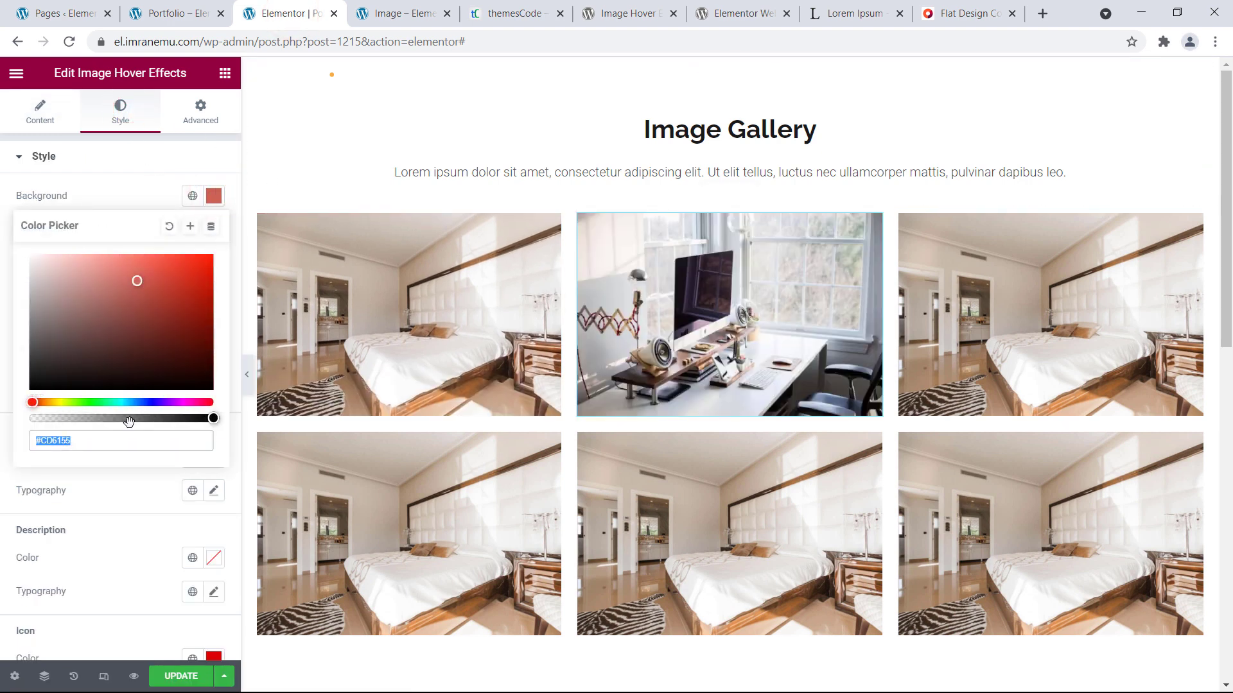
pyautogui.click(155, 196)
pyautogui.moveTo(699, 324)
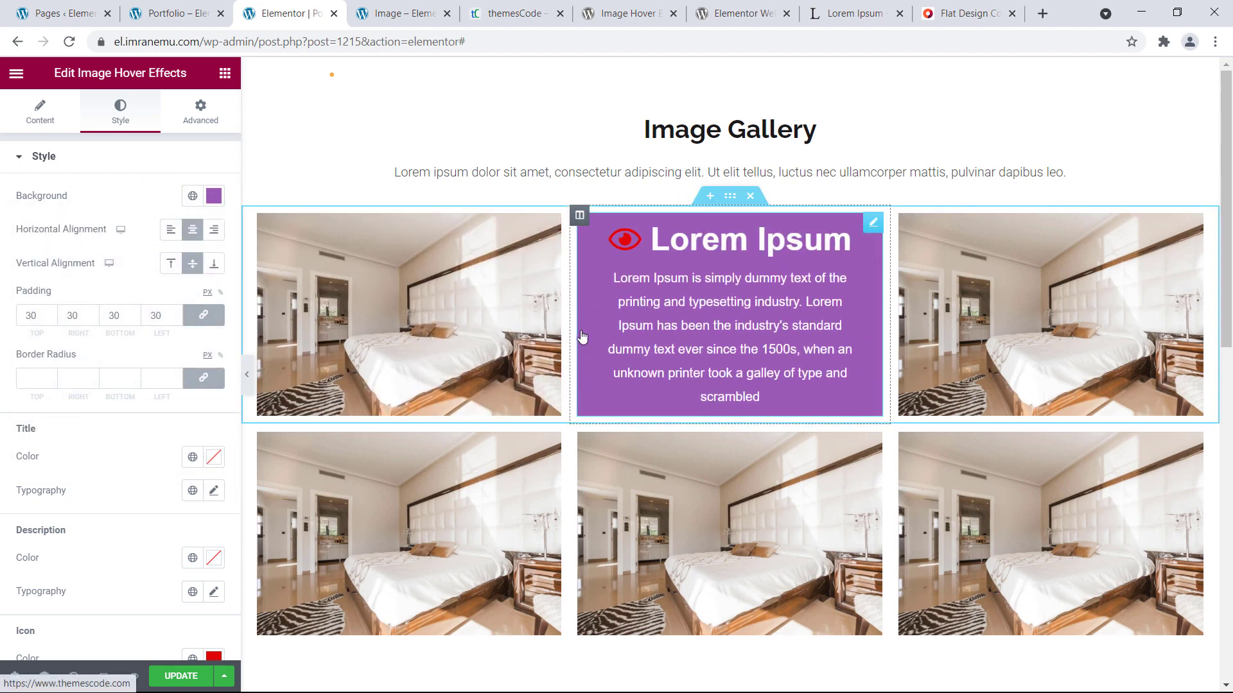
# - Clear the custom icon colour of the first row's middle widget
pyautogui.scroll(-2, 137, 243)
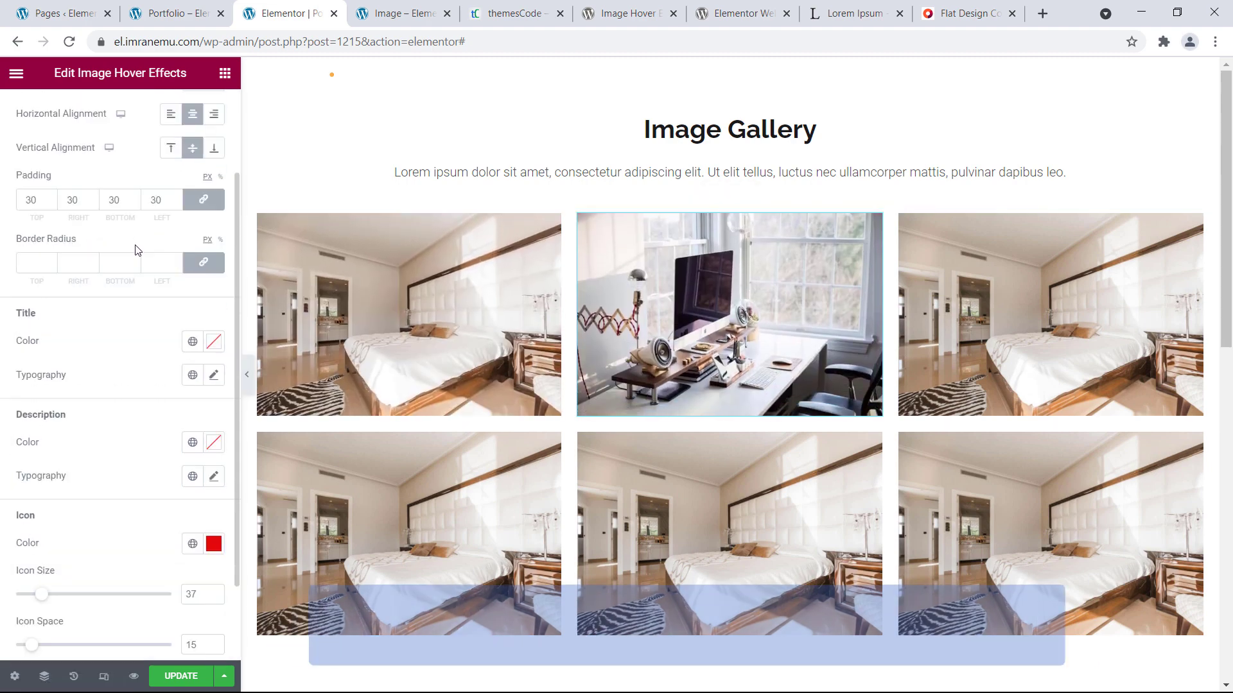
pyautogui.scroll(2, 137, 249)
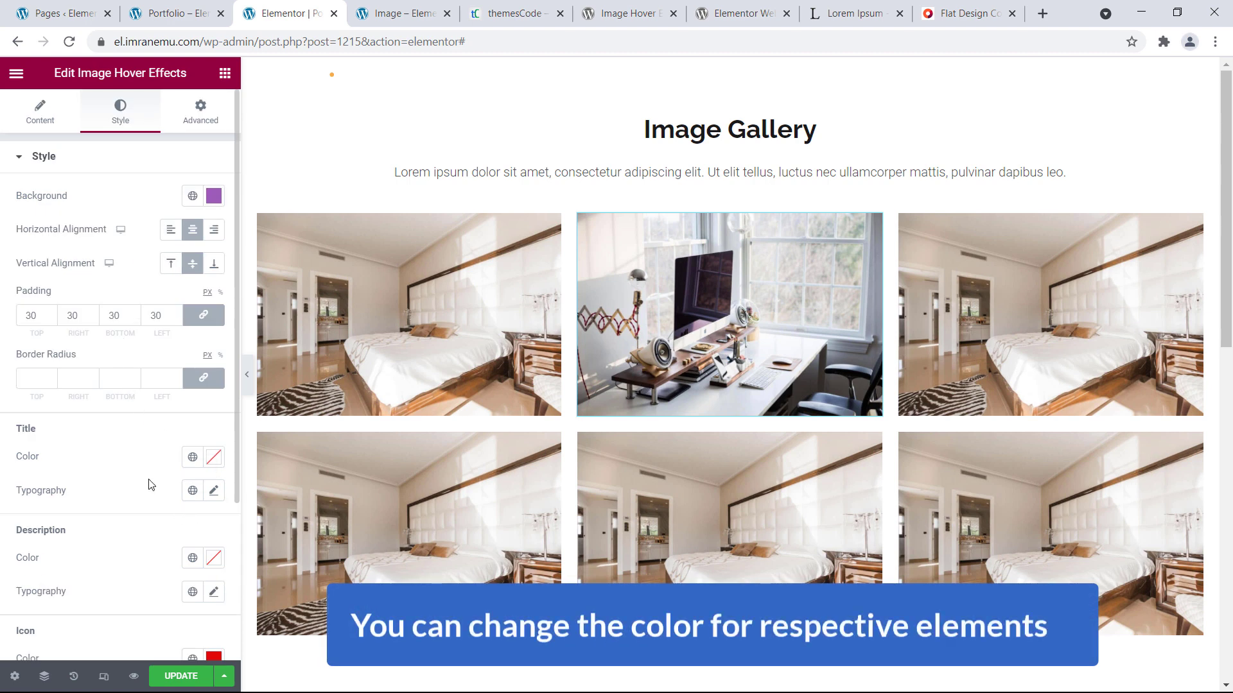
pyautogui.scroll(-3, 148, 484)
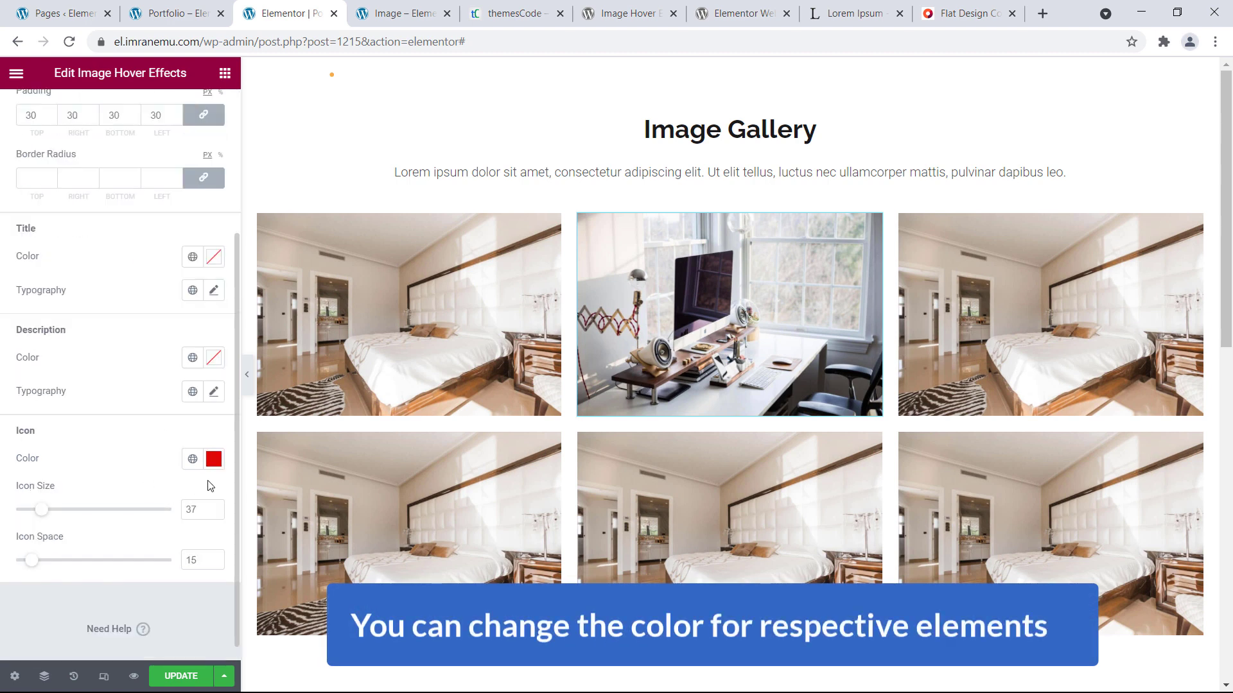
pyautogui.click(214, 460)
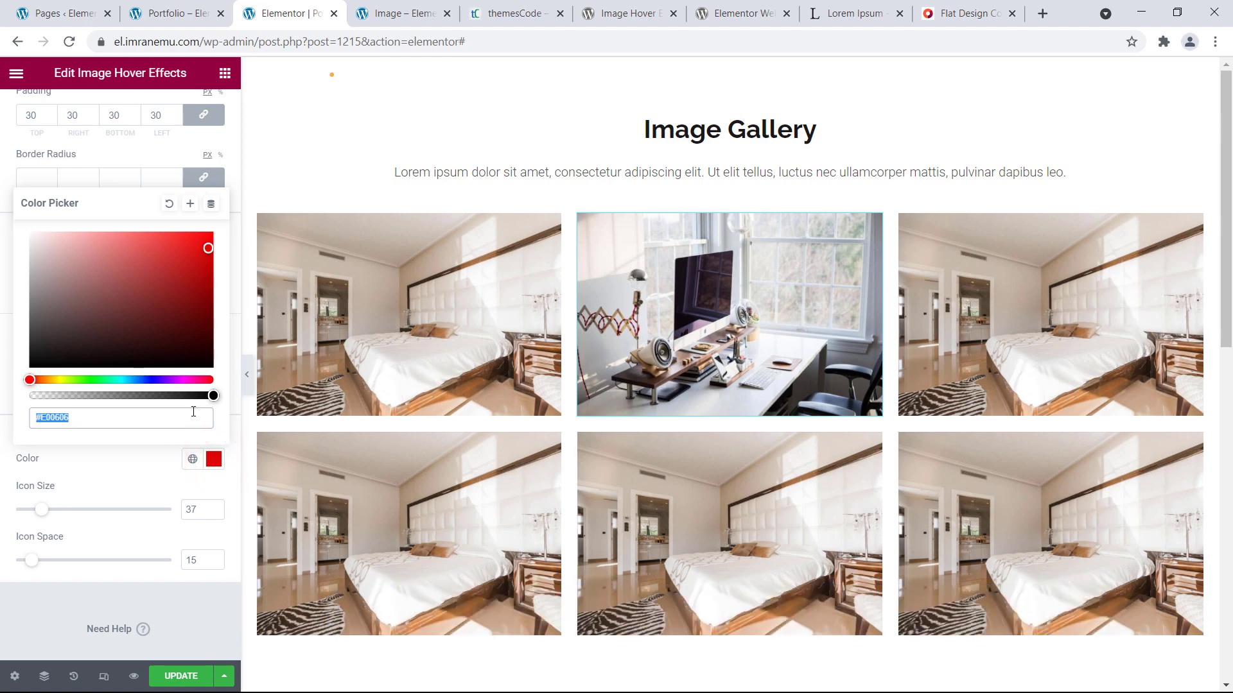
pyautogui.click(169, 204)
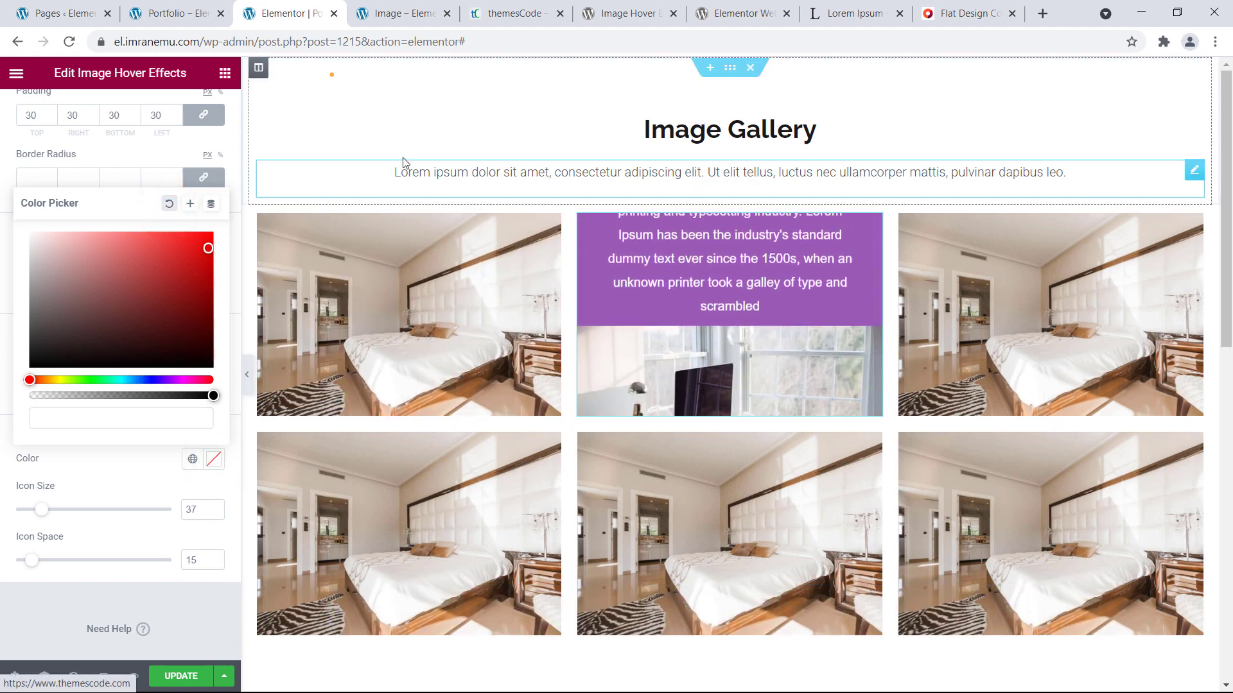
pyautogui.click(233, 238)
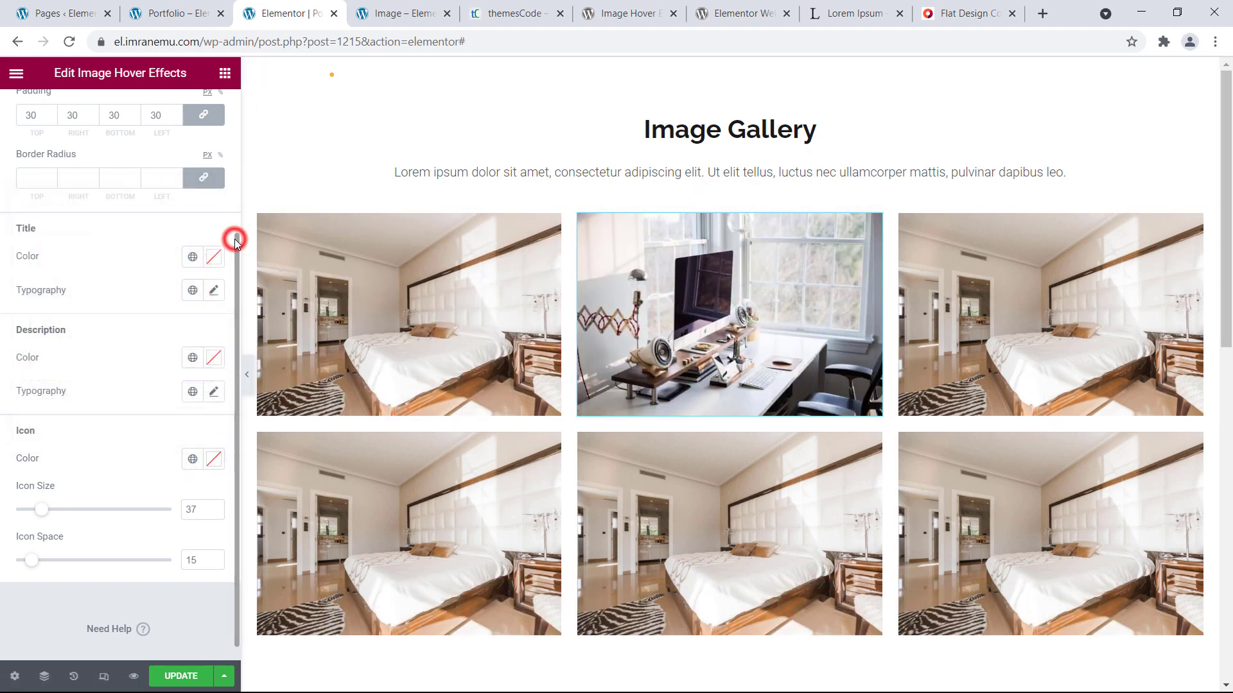
# - Try "Lorem Ipsum 2" as the title of the first row's middle widget
pyautogui.scroll(3, 233, 239)
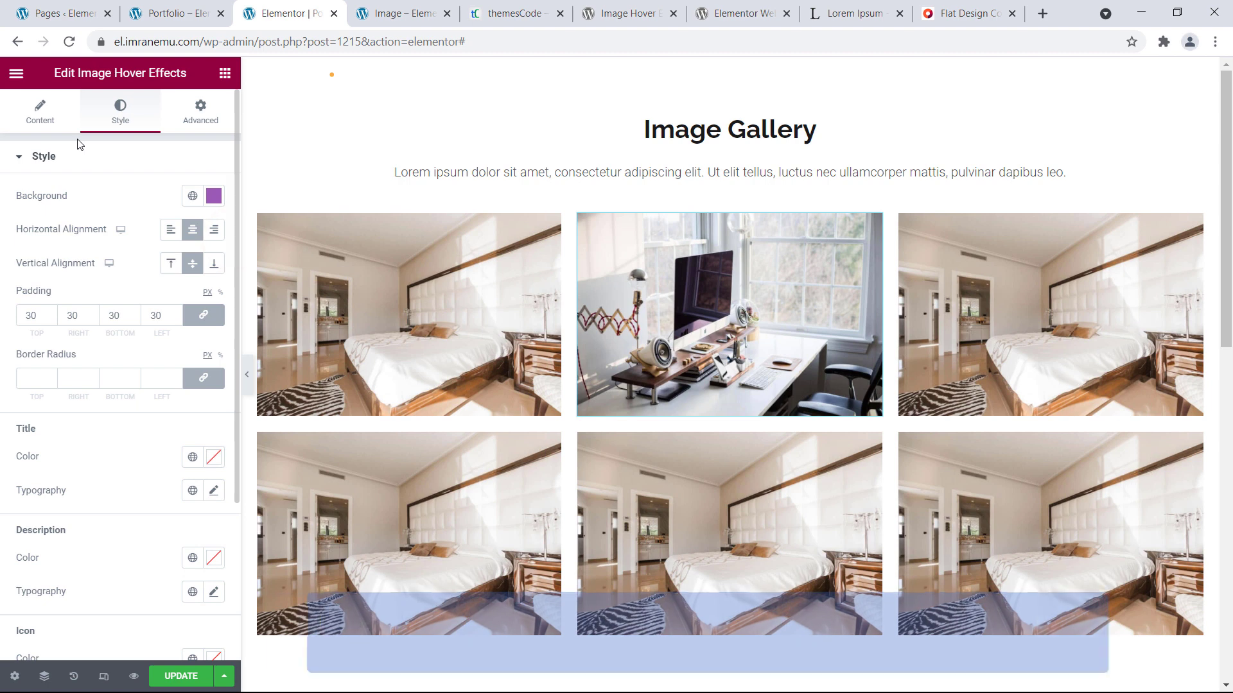
pyautogui.click(46, 122)
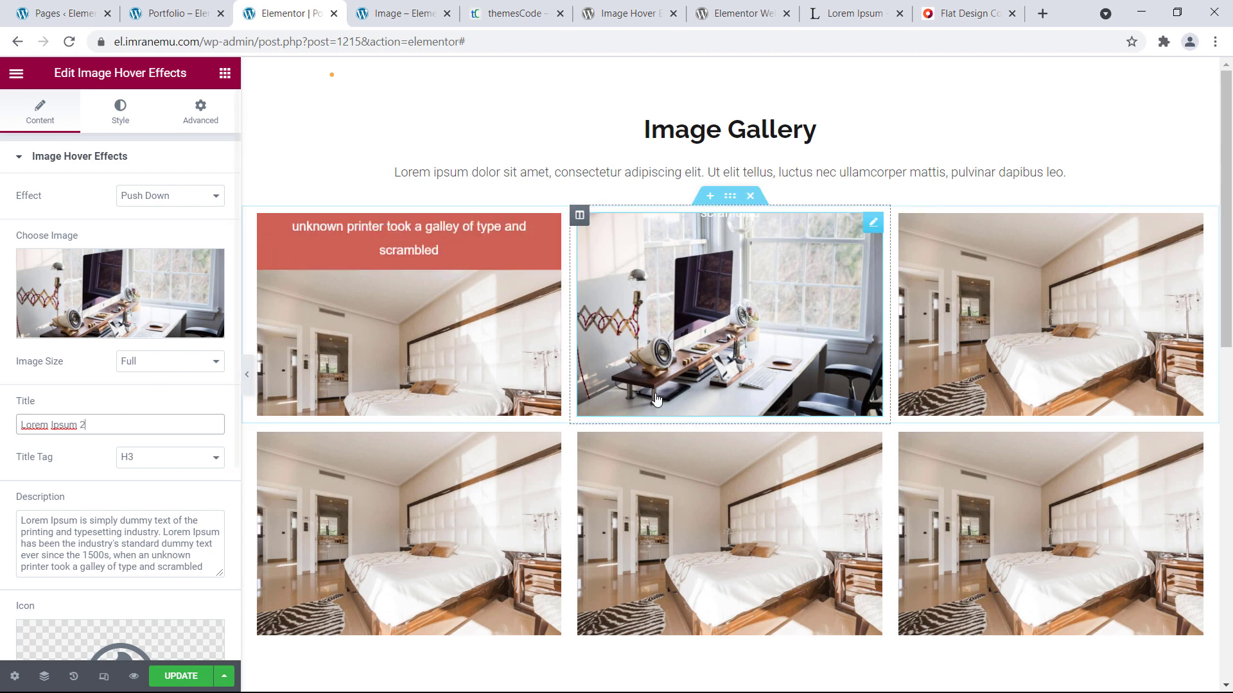
pyautogui.moveTo(699, 346)
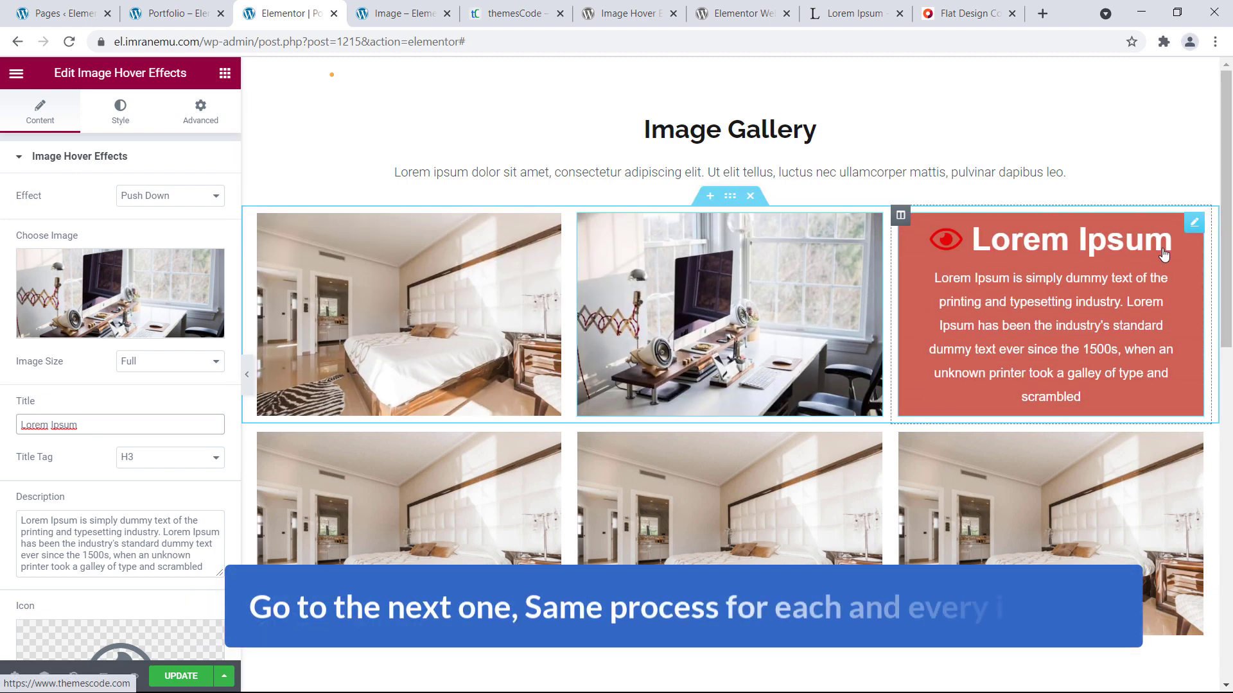
# - Replace the image of the first row's right-hand widget with the same office desk photo used in the middle widget
pyautogui.click(1195, 224)
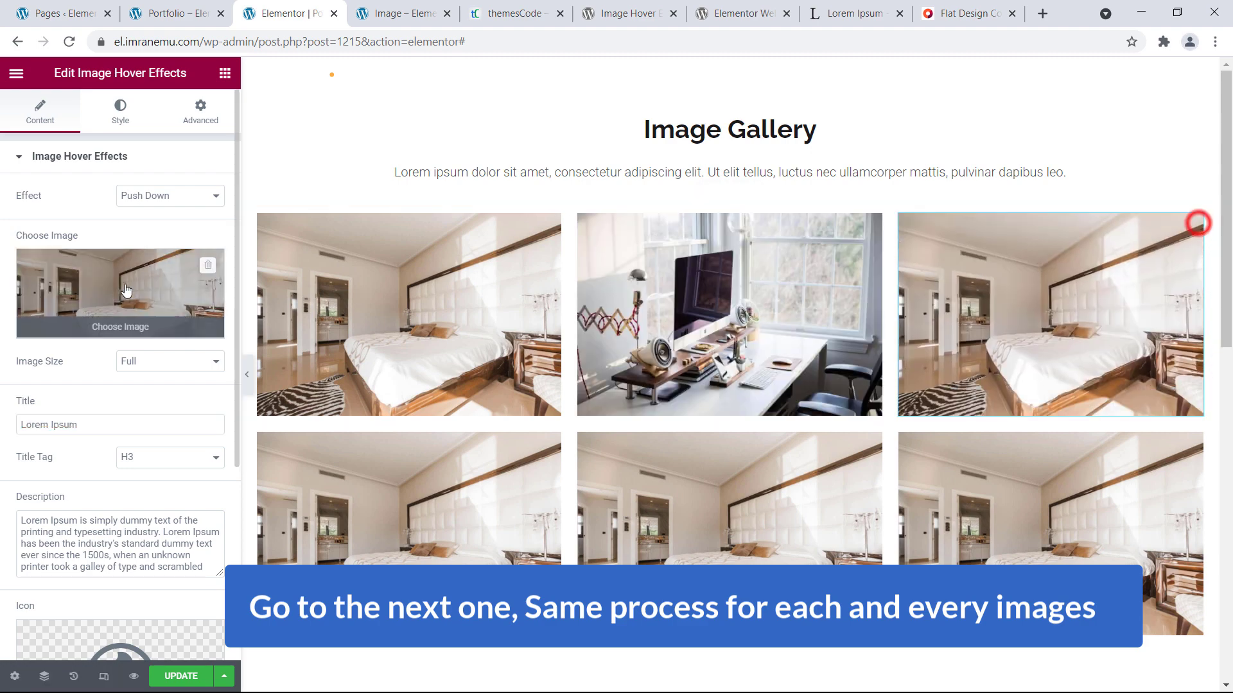
pyautogui.click(118, 276)
pyautogui.click(431, 451)
pyautogui.doubleClick(431, 452)
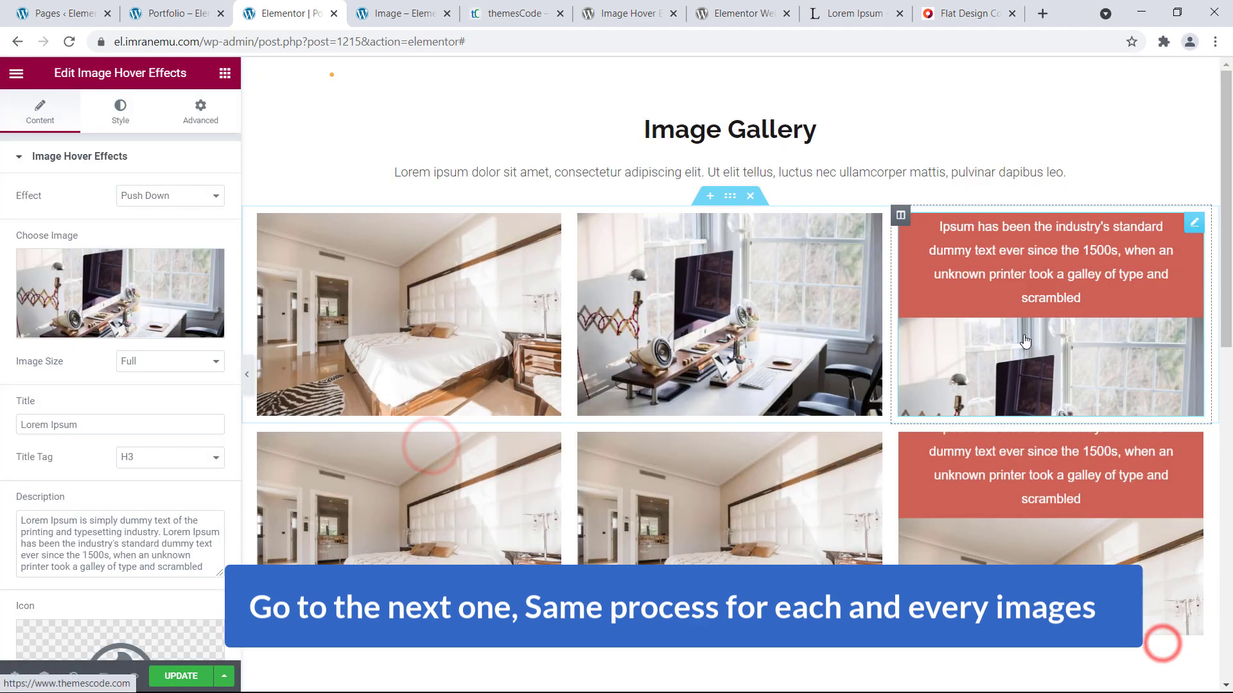
# - Change the hover background of the first row's right-hand widget to the blue #2980B9 copied from the flat design colour chart
pyautogui.click(122, 111)
pyautogui.click(214, 198)
pyautogui.click(961, 14)
pyautogui.scroll(5, 439, 397)
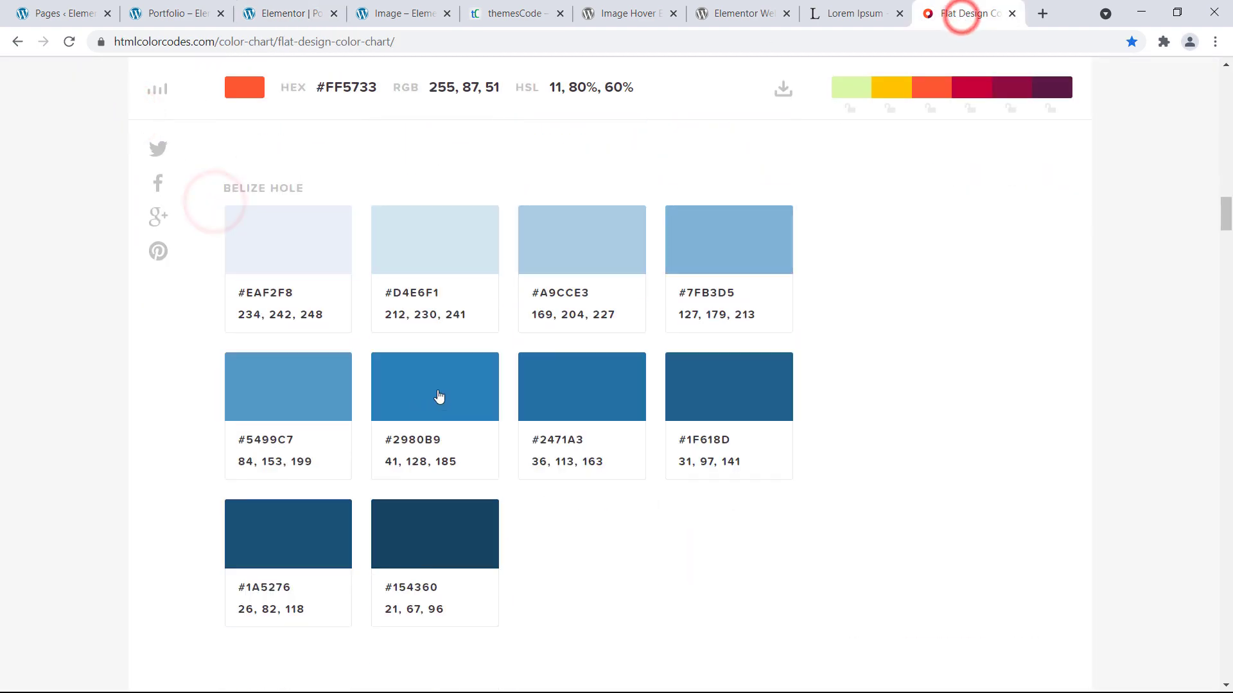
pyautogui.click(277, 14)
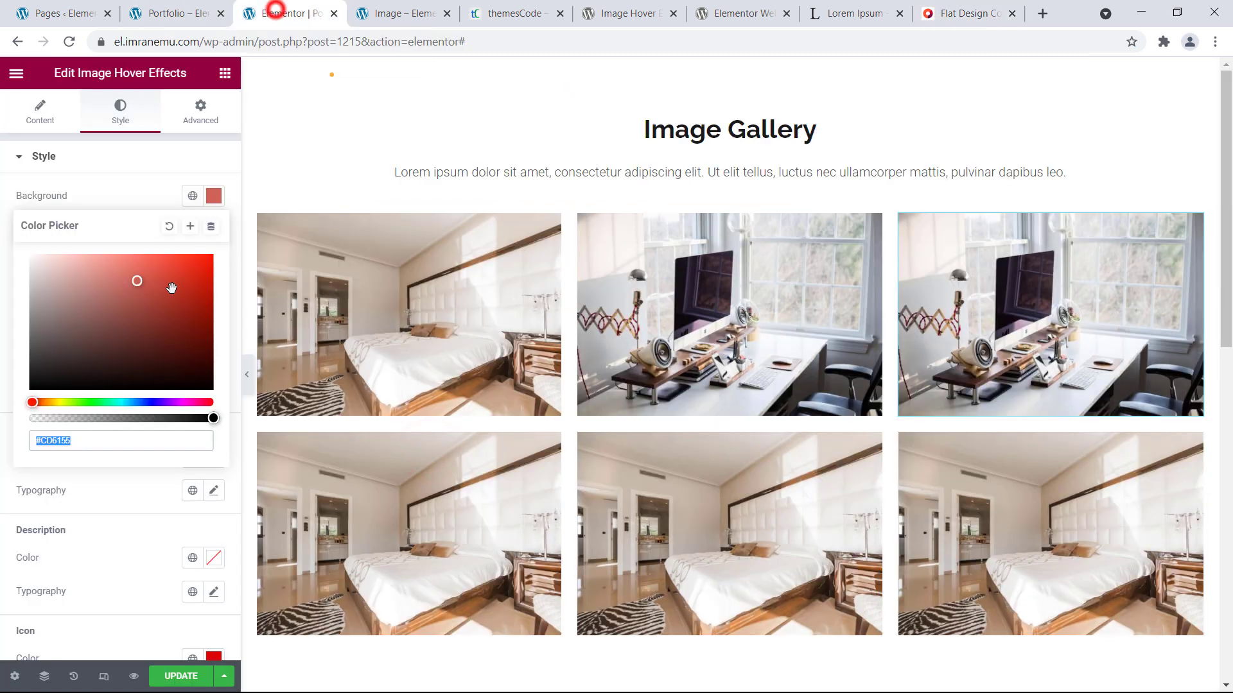
pyautogui.click(160, 183)
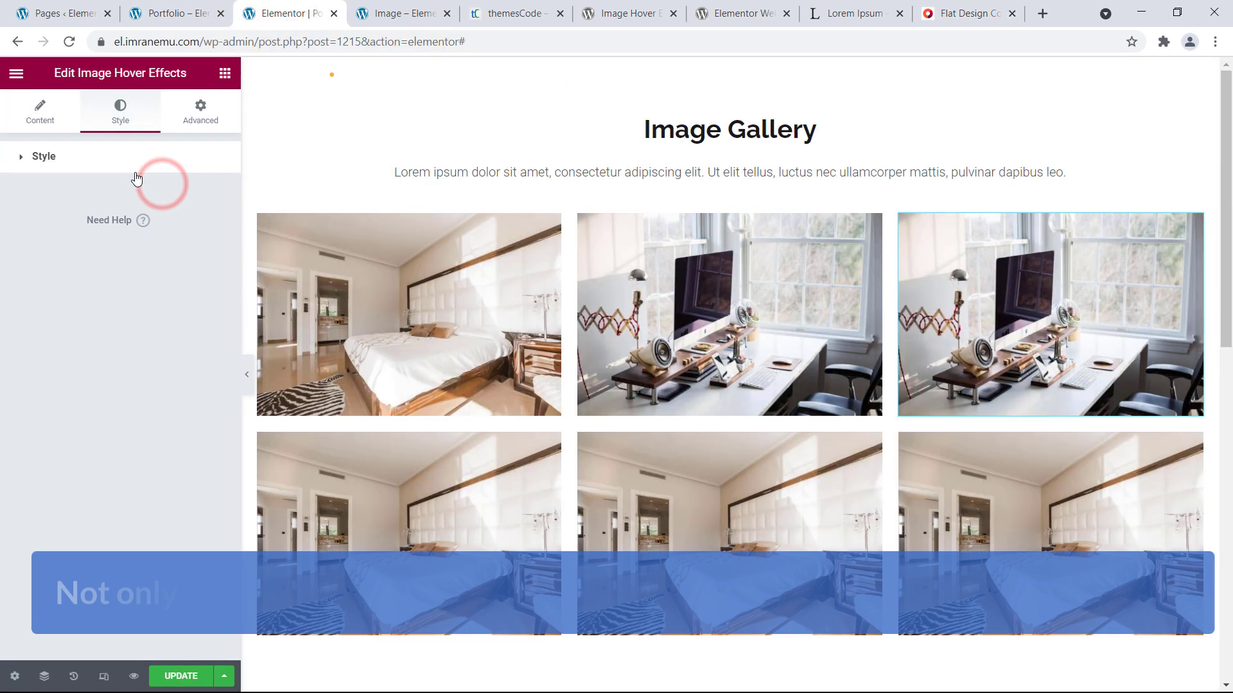
pyautogui.click(130, 167)
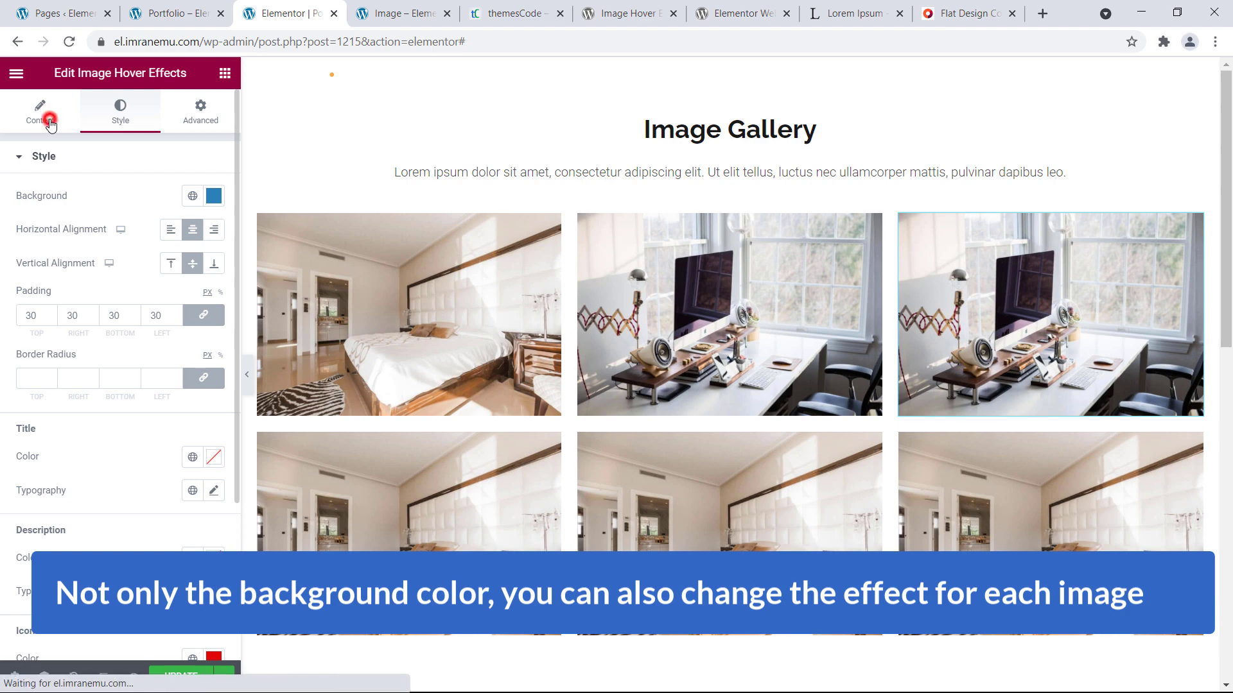
# - Try the Slide Down hover effect on the first row's right-hand widget
pyautogui.click(50, 124)
pyautogui.click(174, 202)
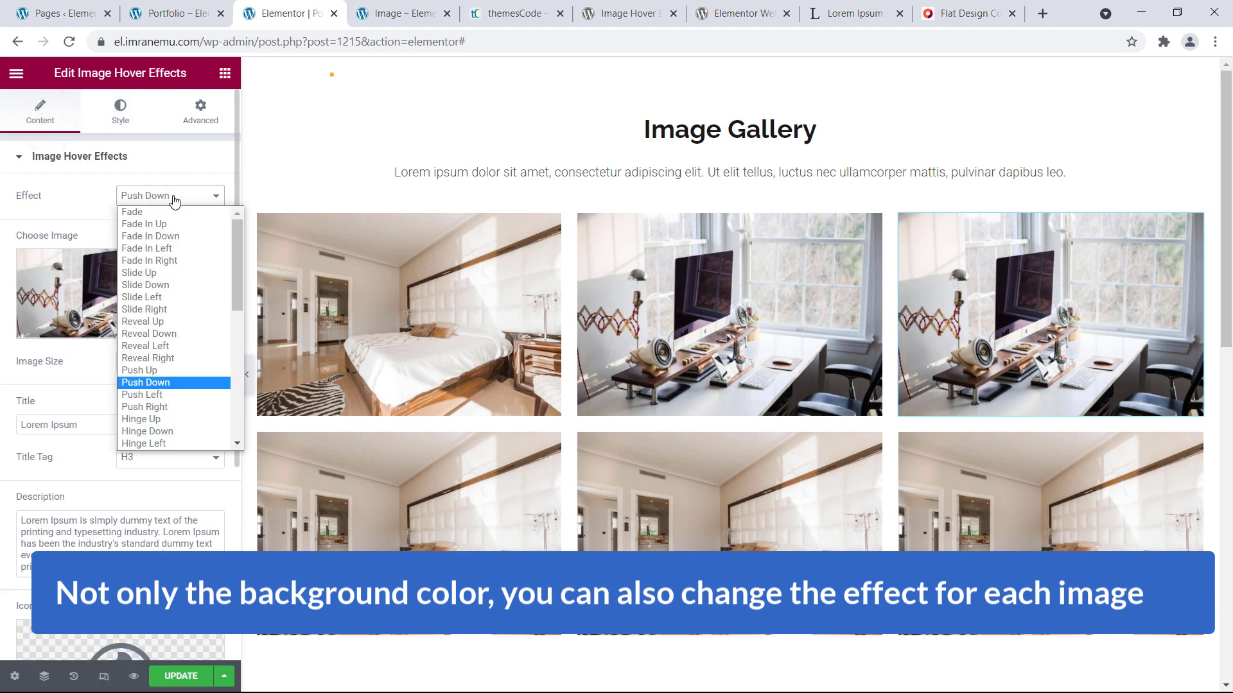
pyautogui.click(160, 286)
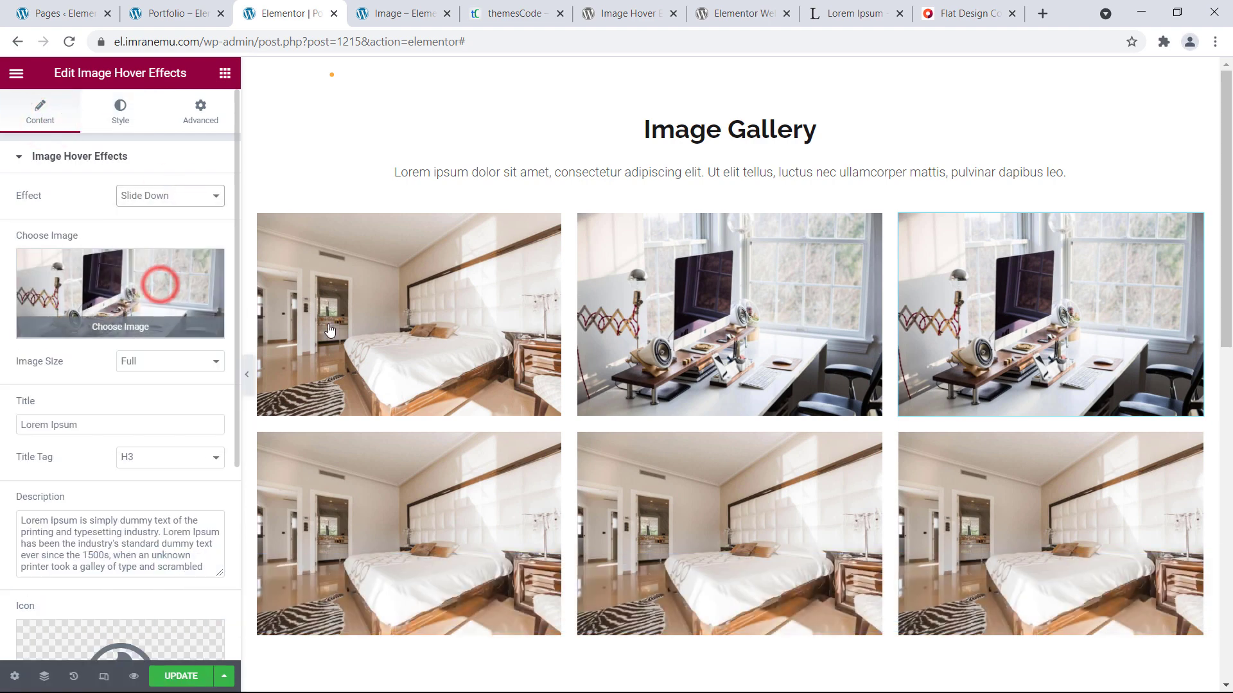
# - Set the hover effect of the first row's middle widget to Push Up
pyautogui.click(552, 222)
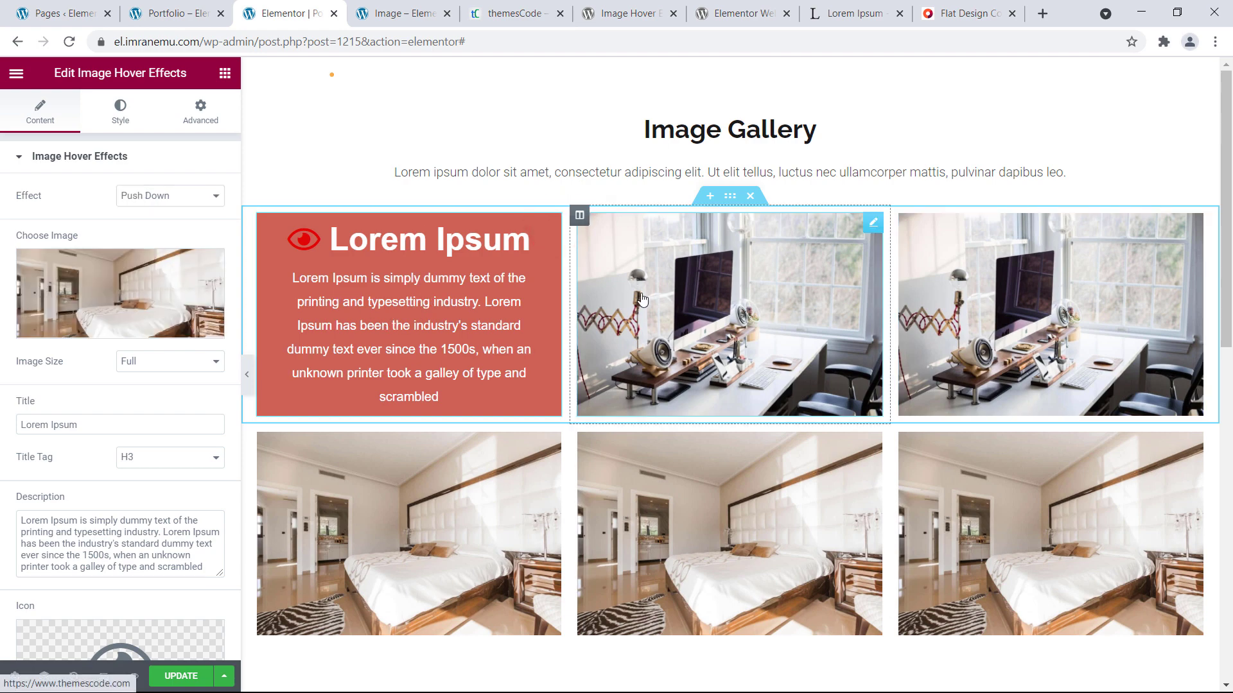
pyautogui.click(872, 224)
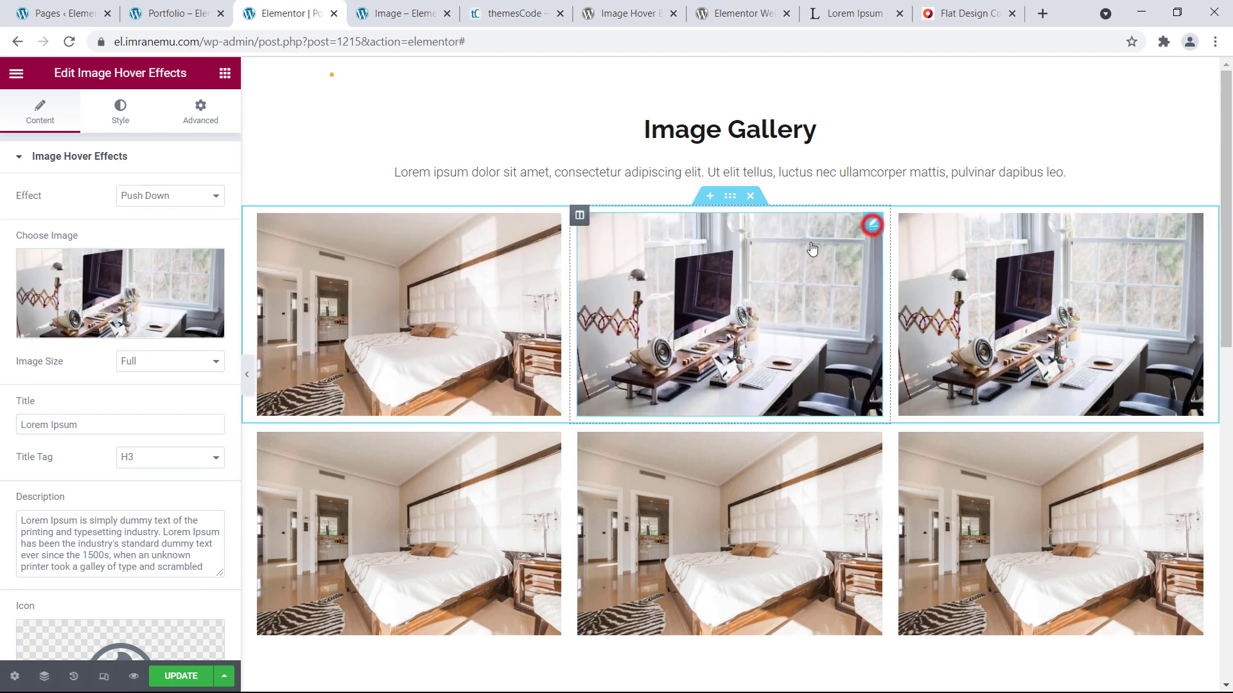
pyautogui.click(154, 198)
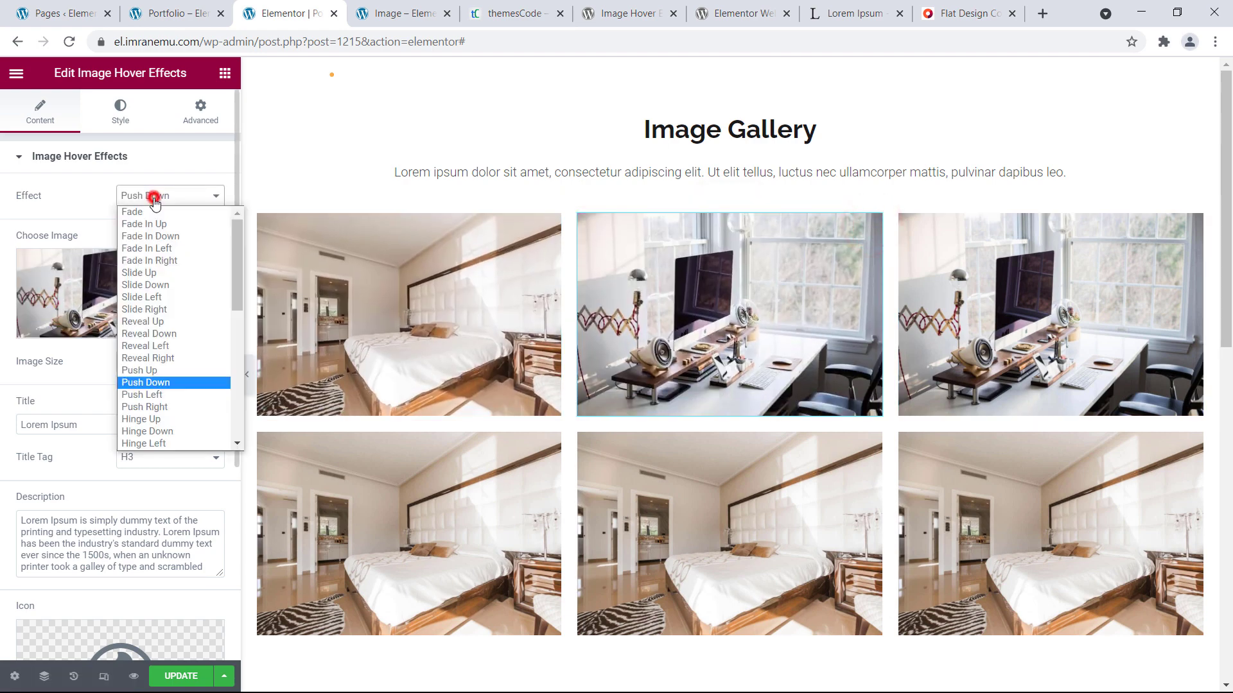
pyautogui.click(164, 373)
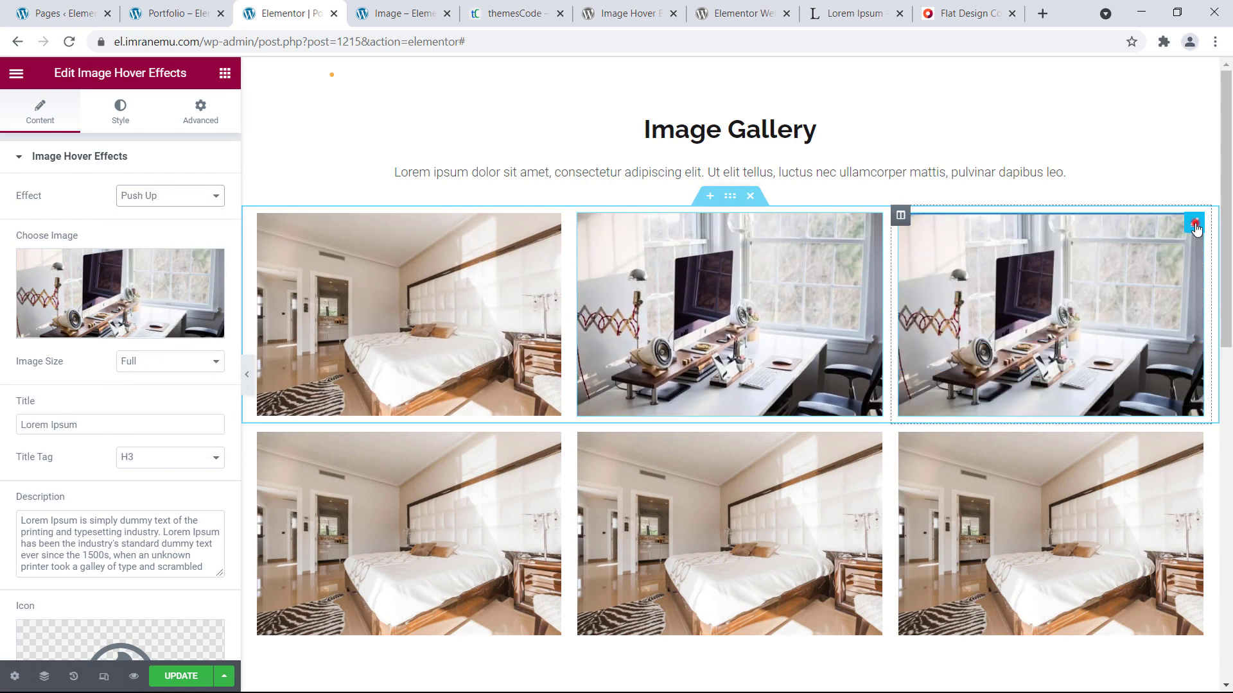
# - Set the hover effect of the first row's right-hand widget to Hinge Up
pyautogui.press('Down')
pyautogui.click(181, 207)
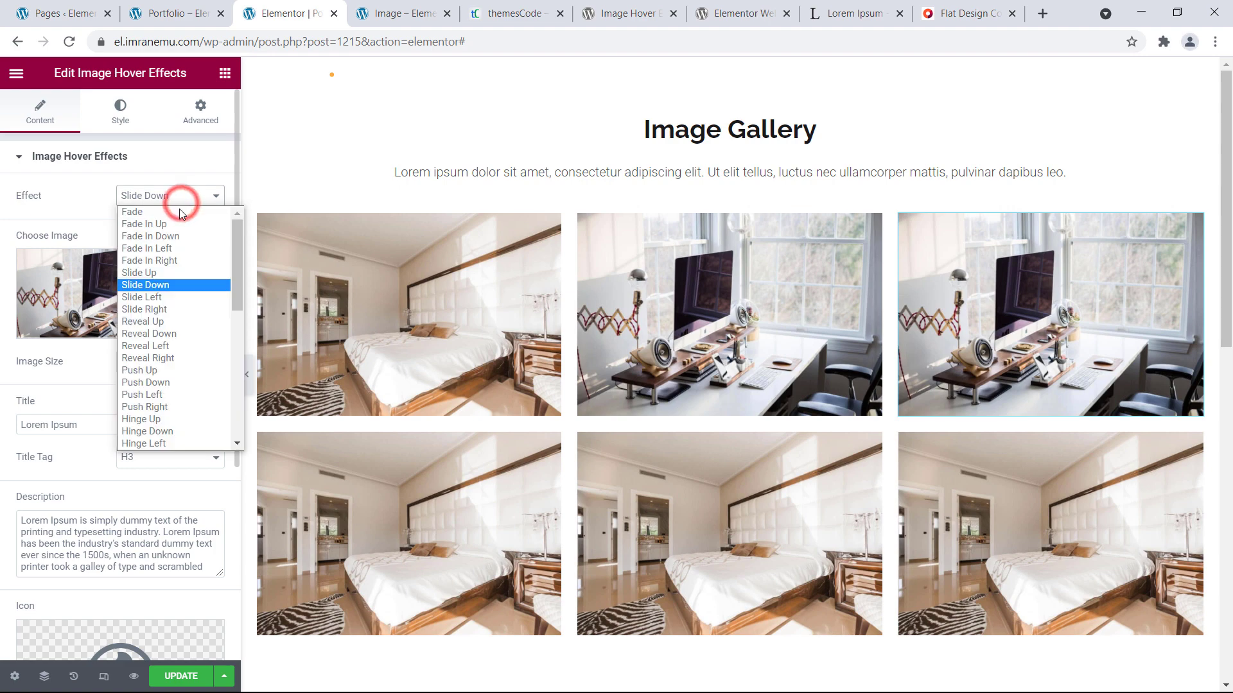
pyautogui.click(159, 419)
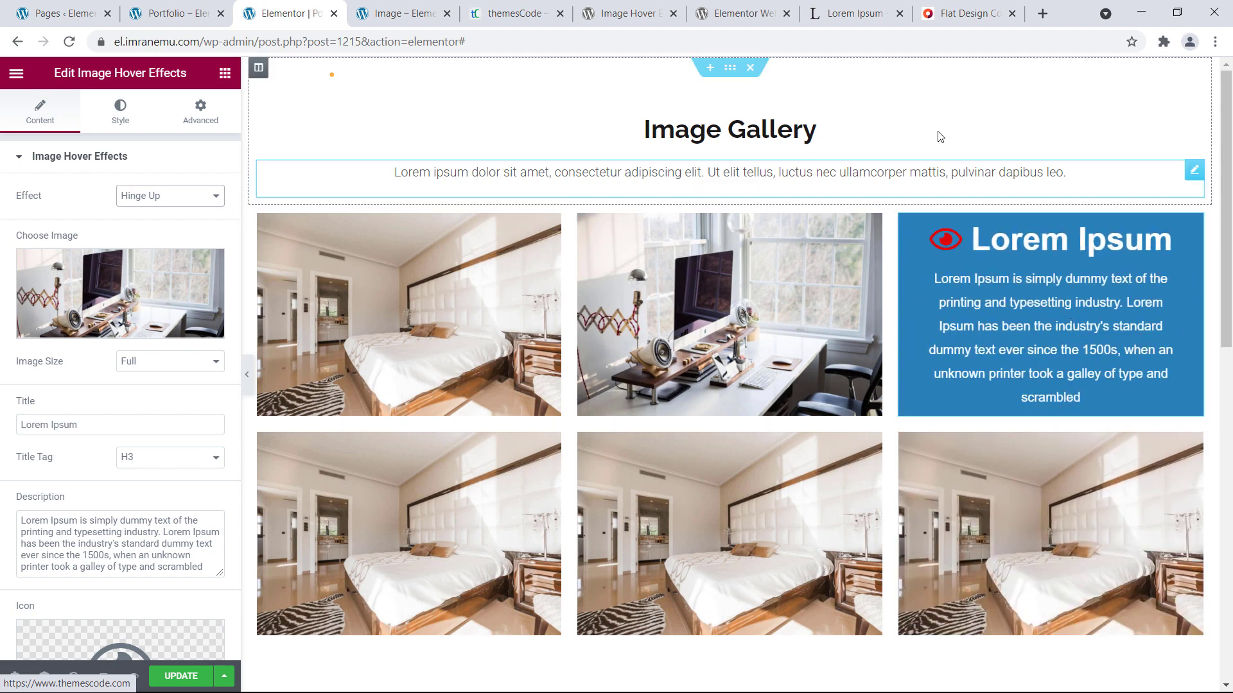
# - Update the Portfolio page and open its preview to look over the six-image gallery
pyautogui.scroll(-3, 359, 443)
pyautogui.scroll(2, 468, 416)
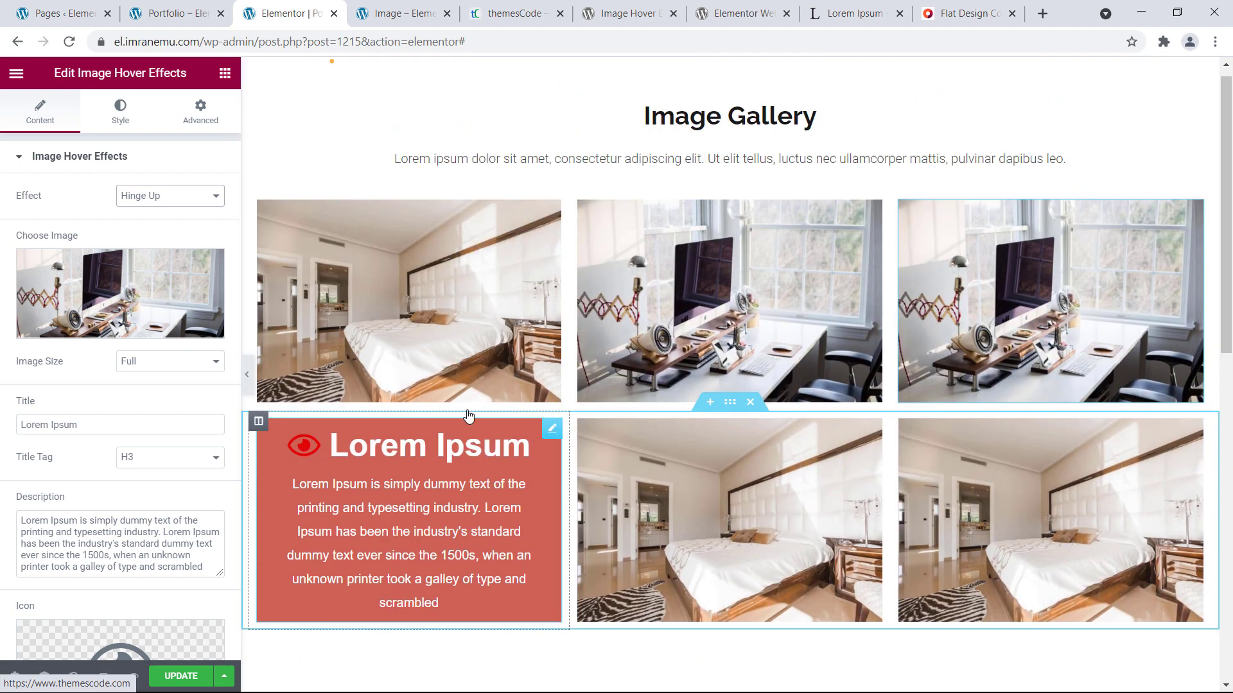
pyautogui.scroll(1, 468, 416)
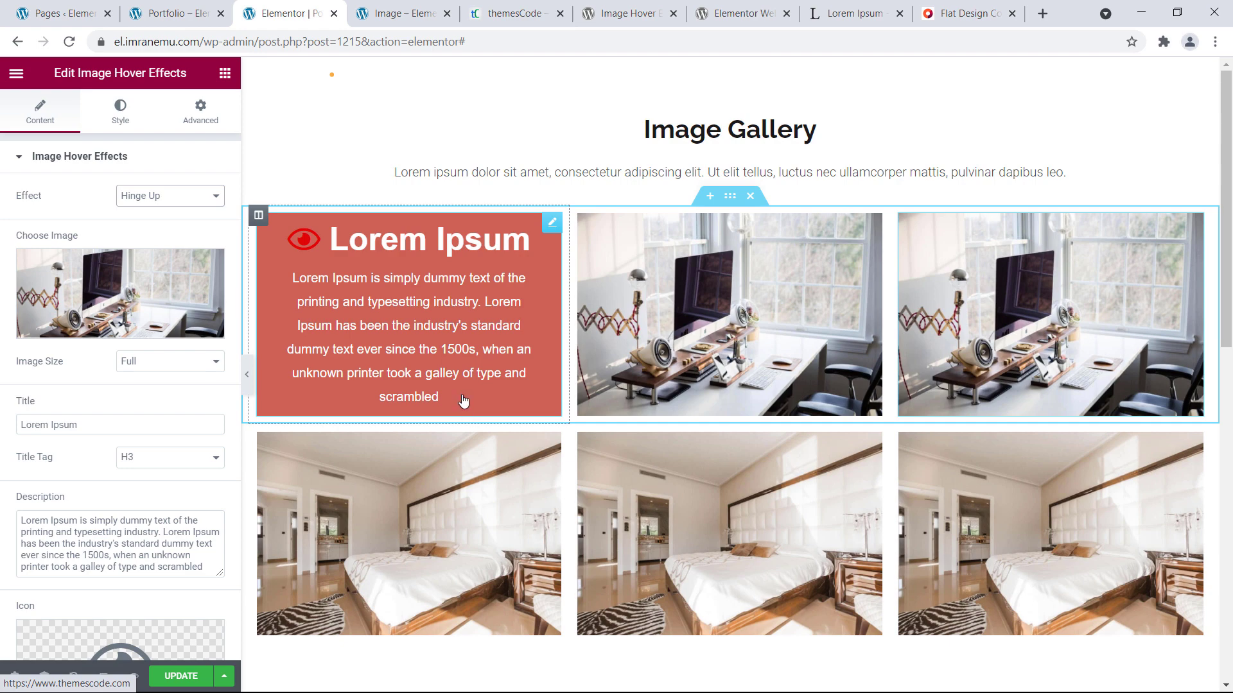
pyautogui.scroll(-1, 457, 441)
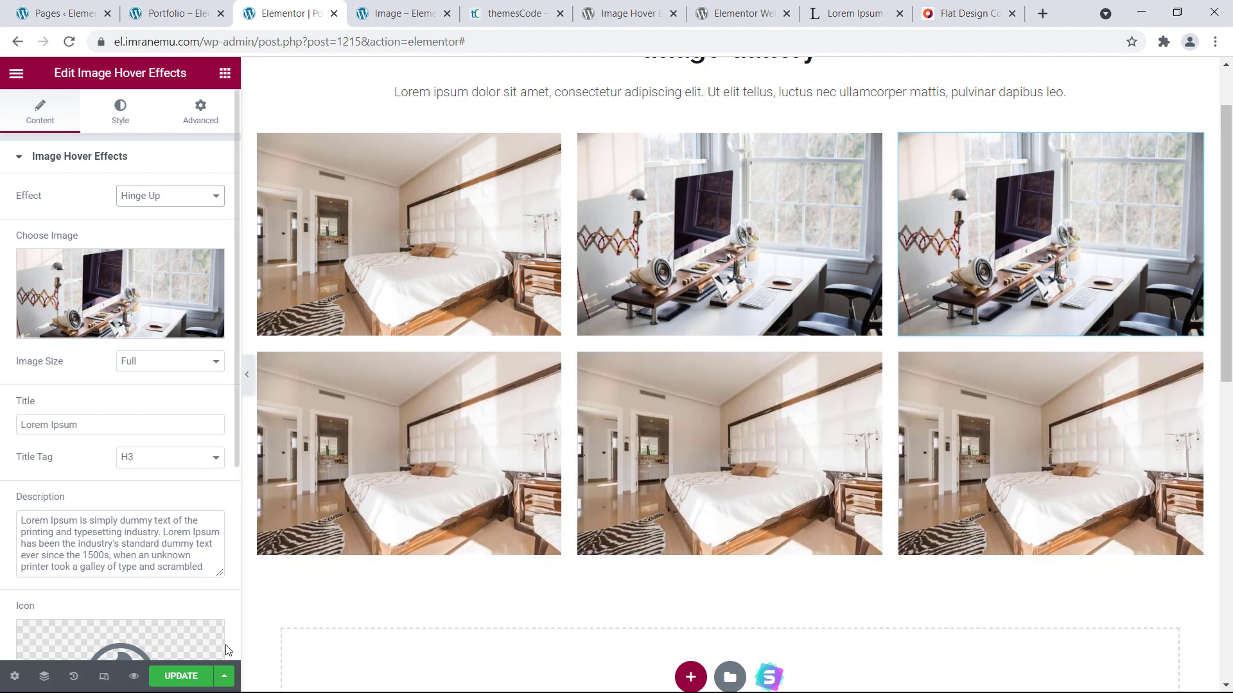
pyautogui.scroll(-3, 385, 426)
pyautogui.scroll(4, 387, 418)
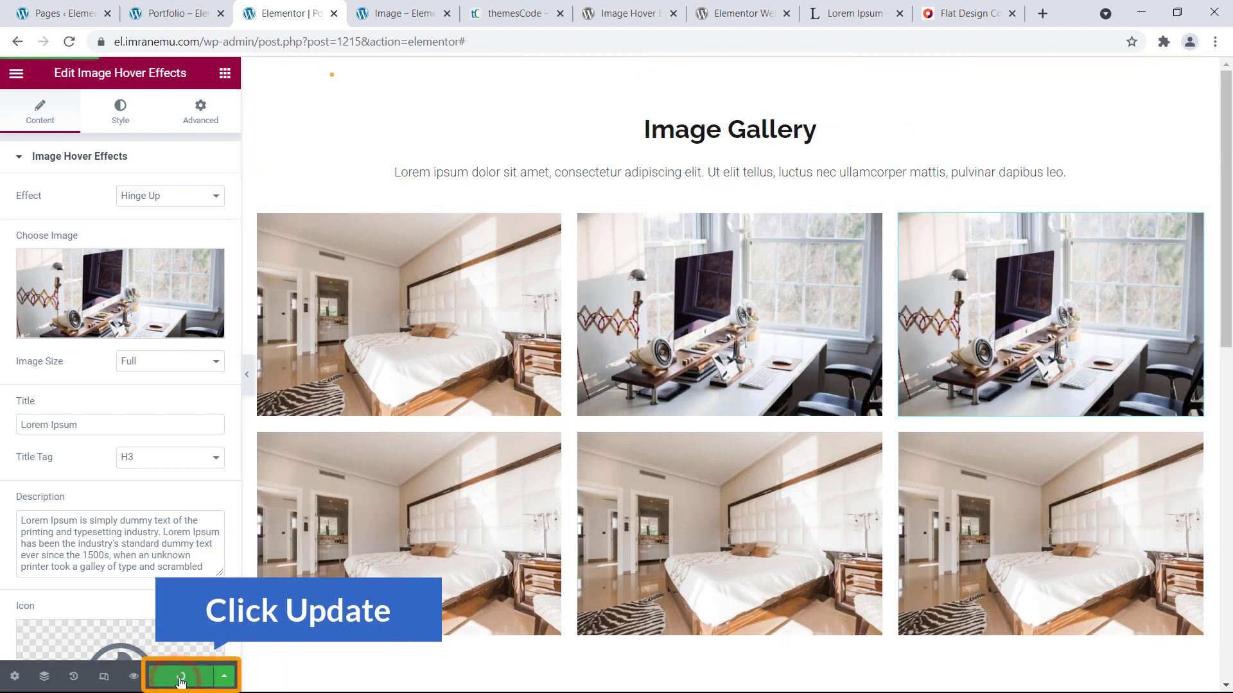
pyautogui.click(131, 677)
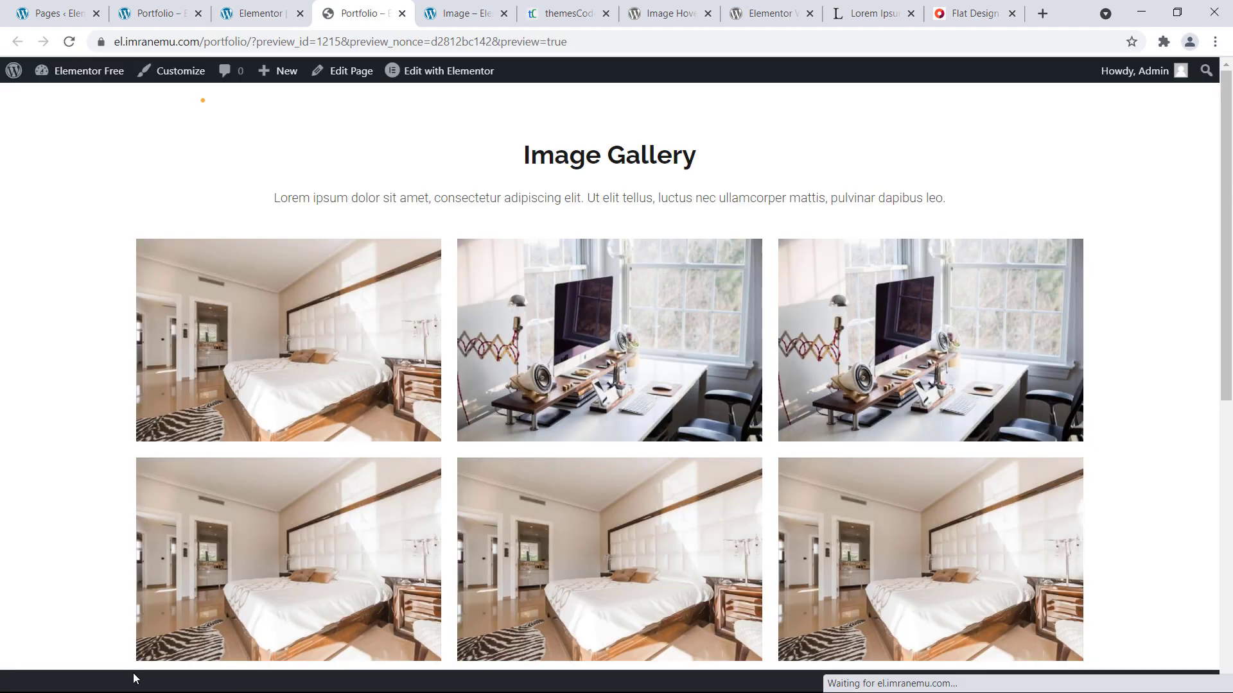
pyautogui.scroll(-5, 598, 429)
pyautogui.scroll(5, 598, 429)
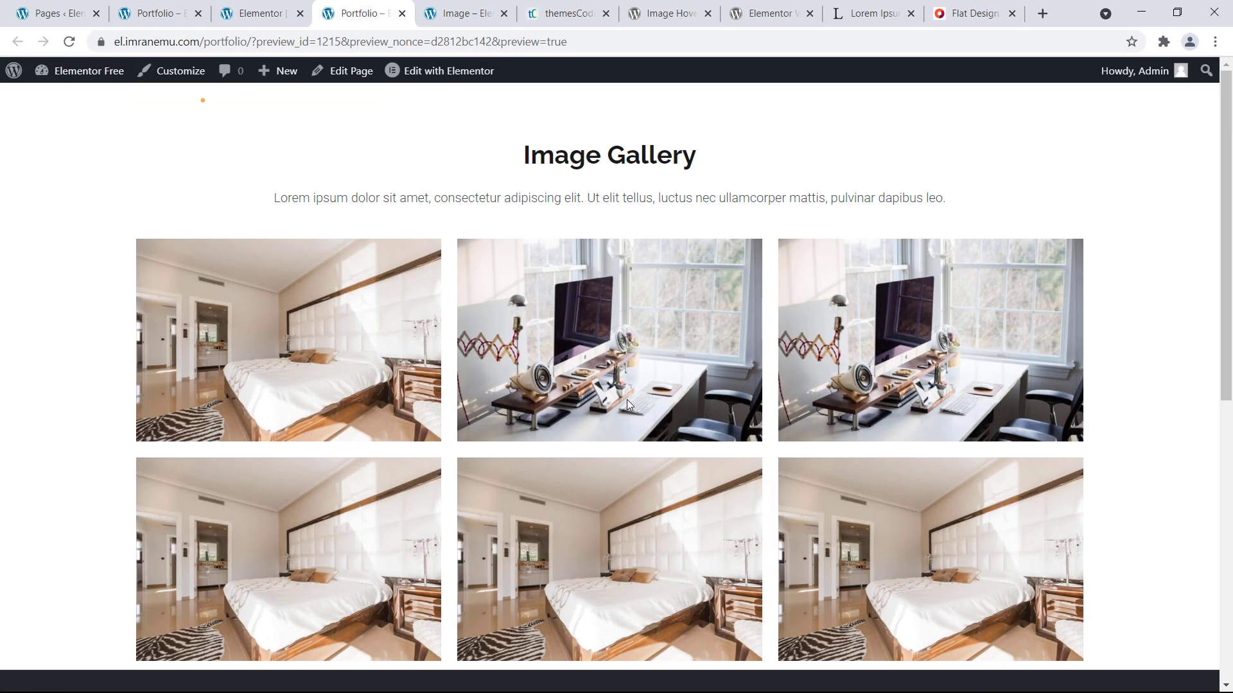
# - Return to the Elementor editor and examine the gallery's layout and hover effects in the responsive mobile view
pyautogui.click(250, 17)
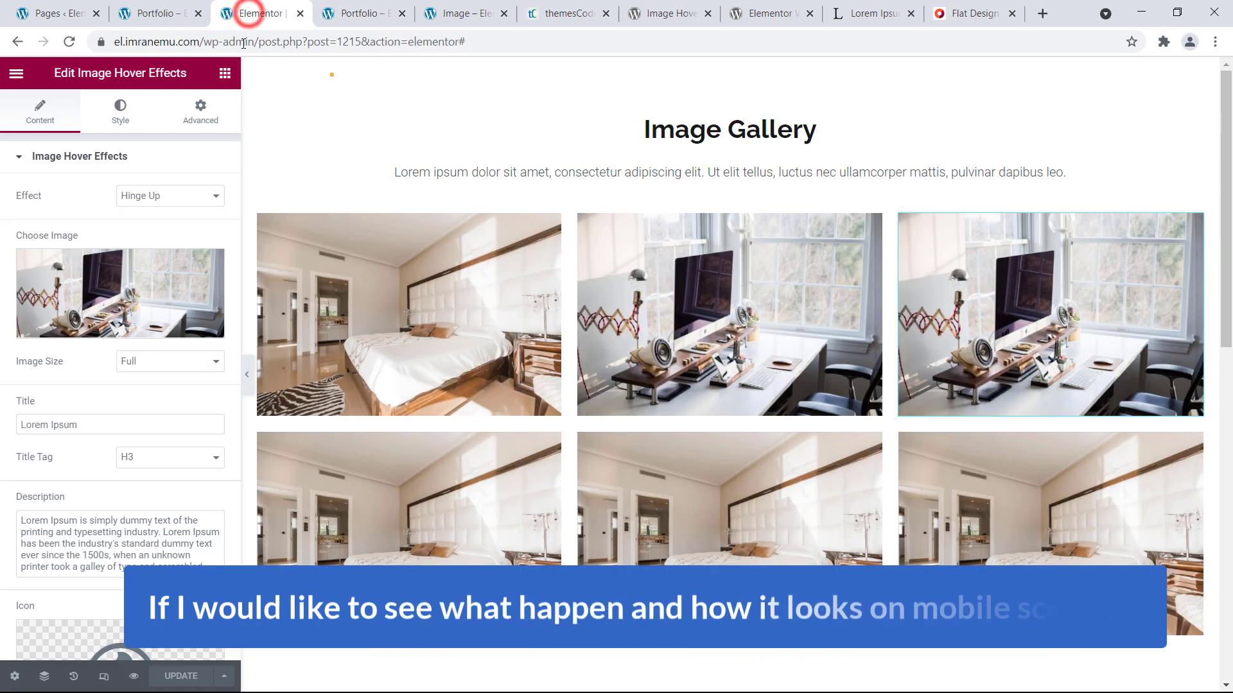
pyautogui.scroll(-3, 156, 470)
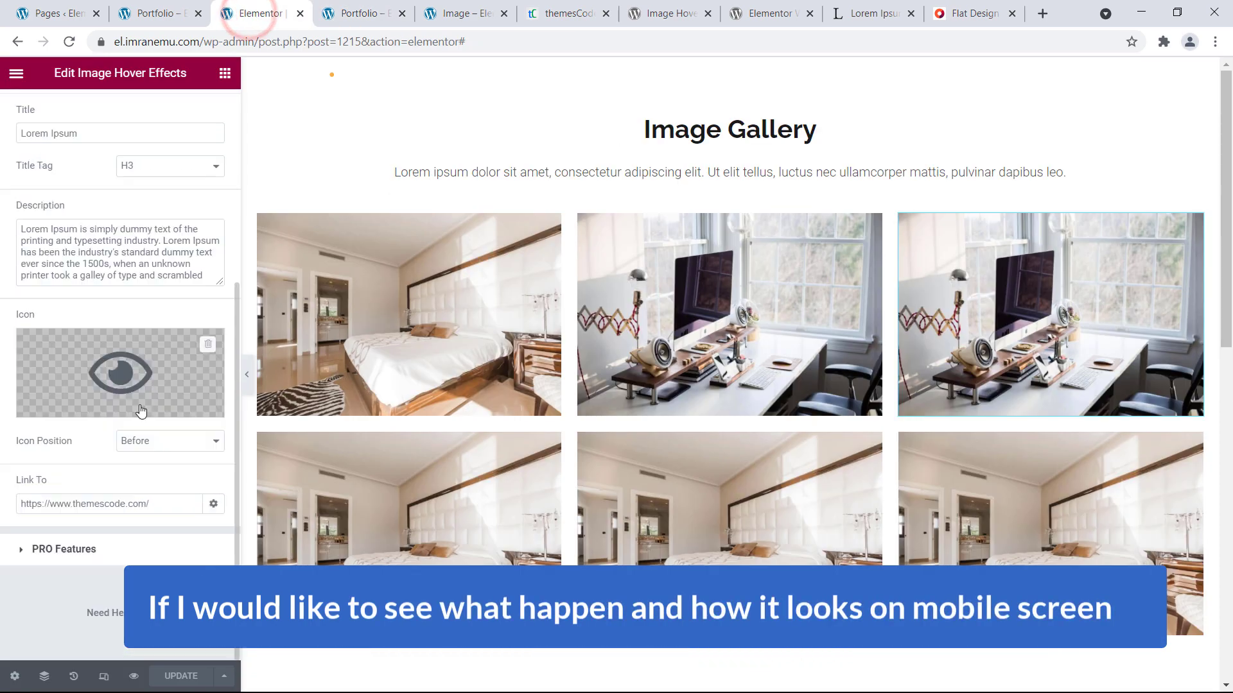
pyautogui.click(103, 678)
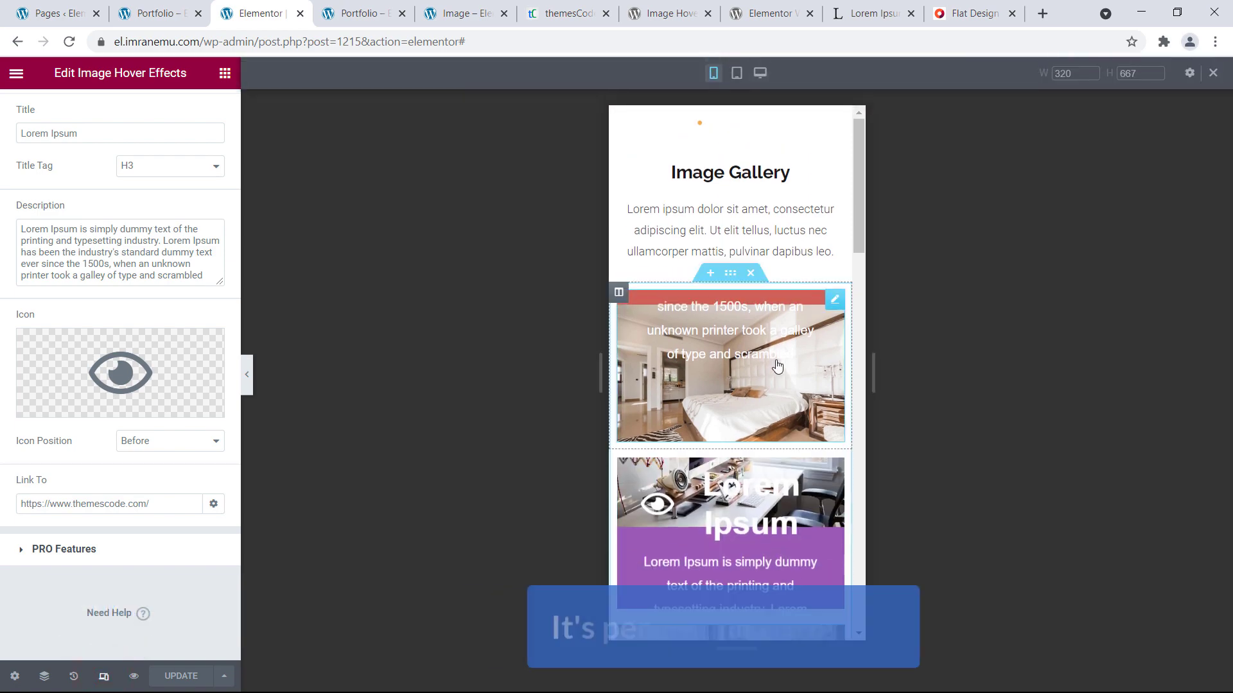
pyautogui.scroll(-5, 777, 321)
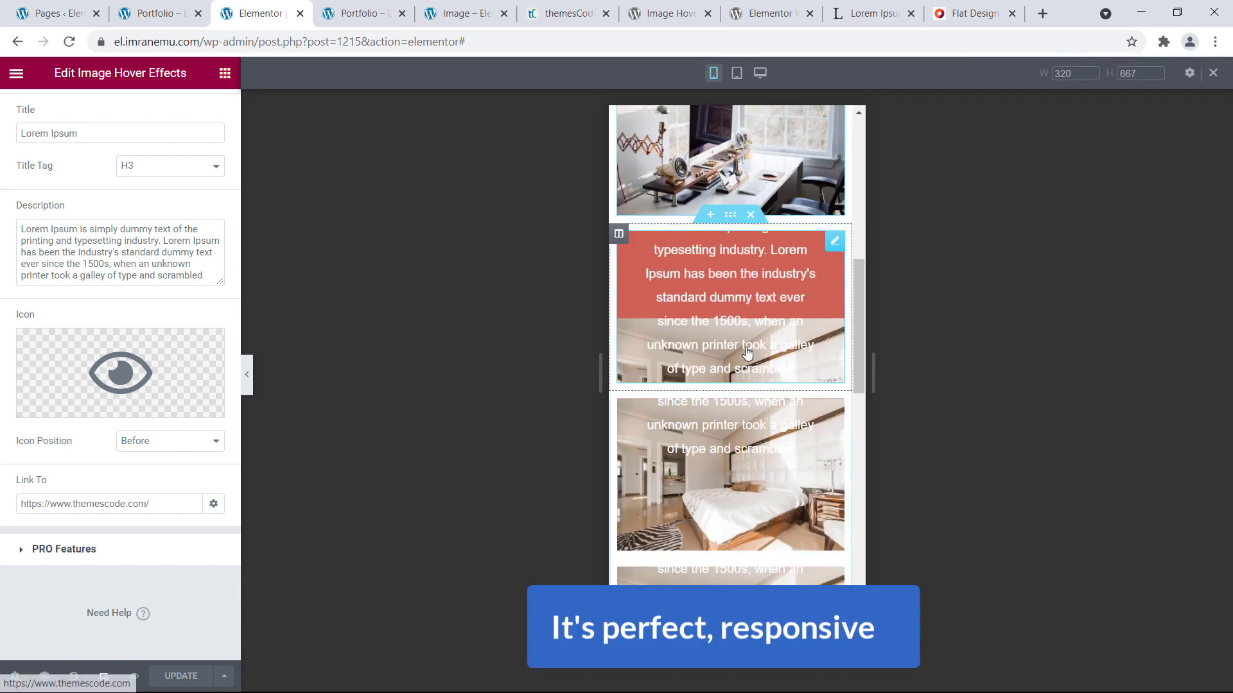
pyautogui.scroll(-10, 746, 352)
pyautogui.scroll(10, 737, 346)
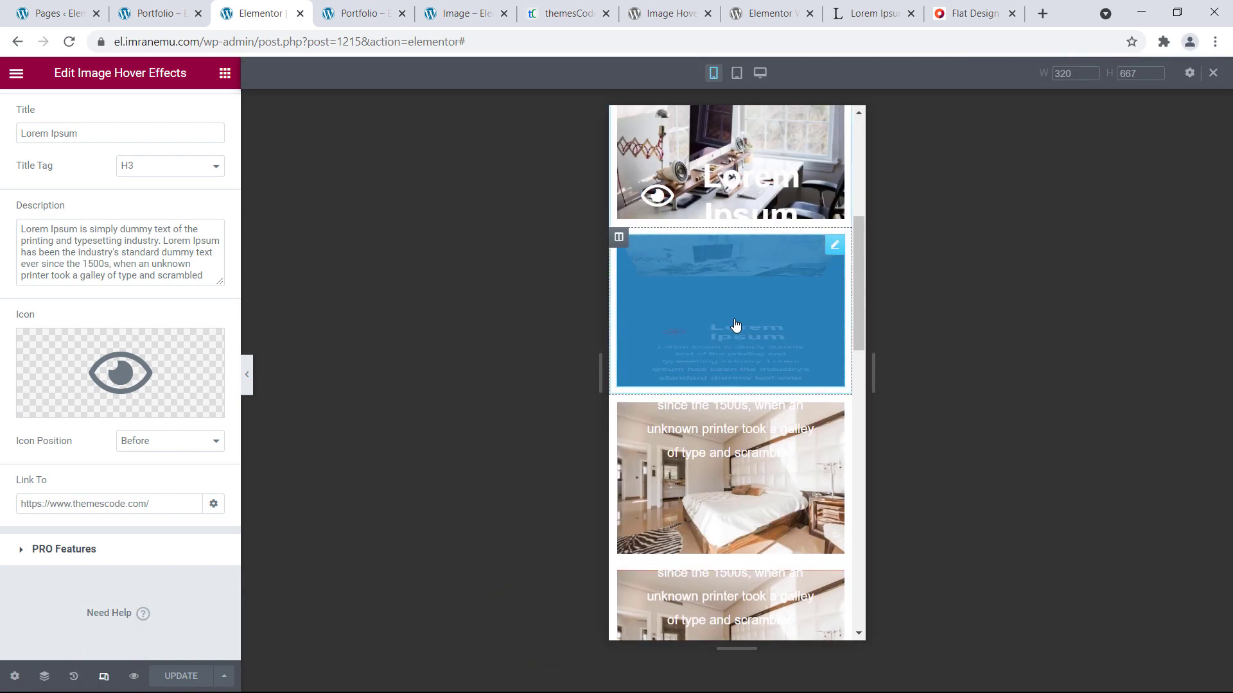
pyautogui.scroll(5, 736, 326)
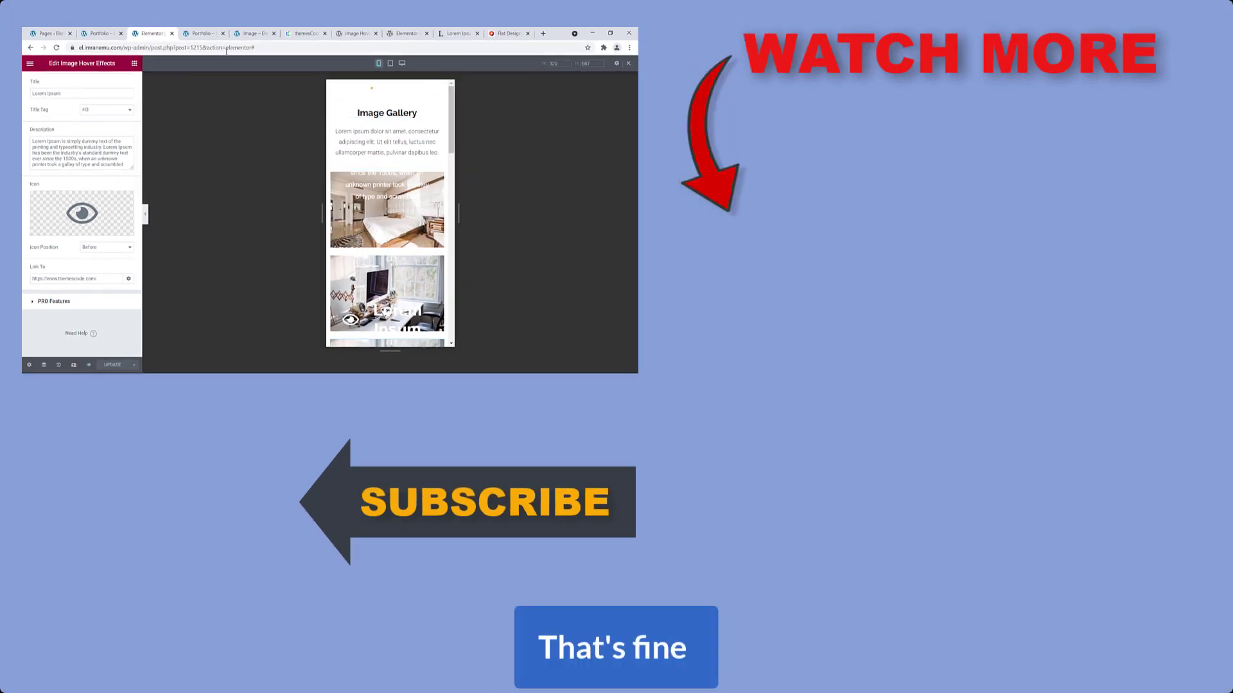
# - Open the published Image page to view its finished sample gallery
pyautogui.click(249, 34)
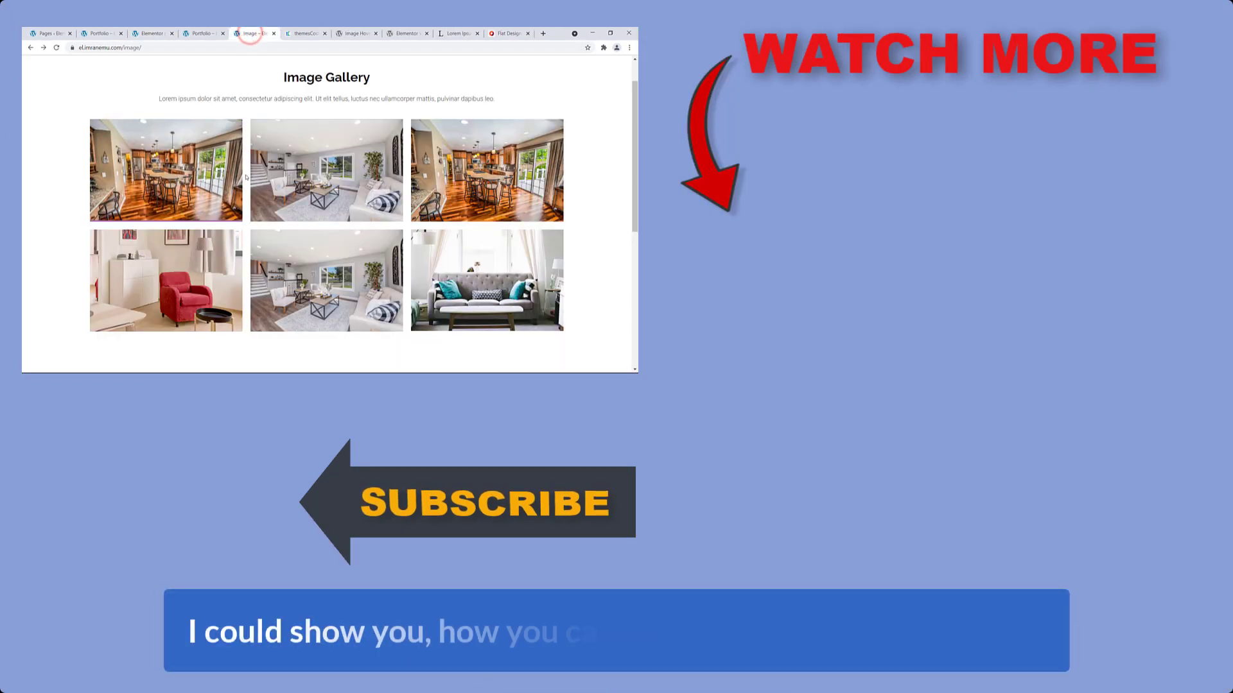